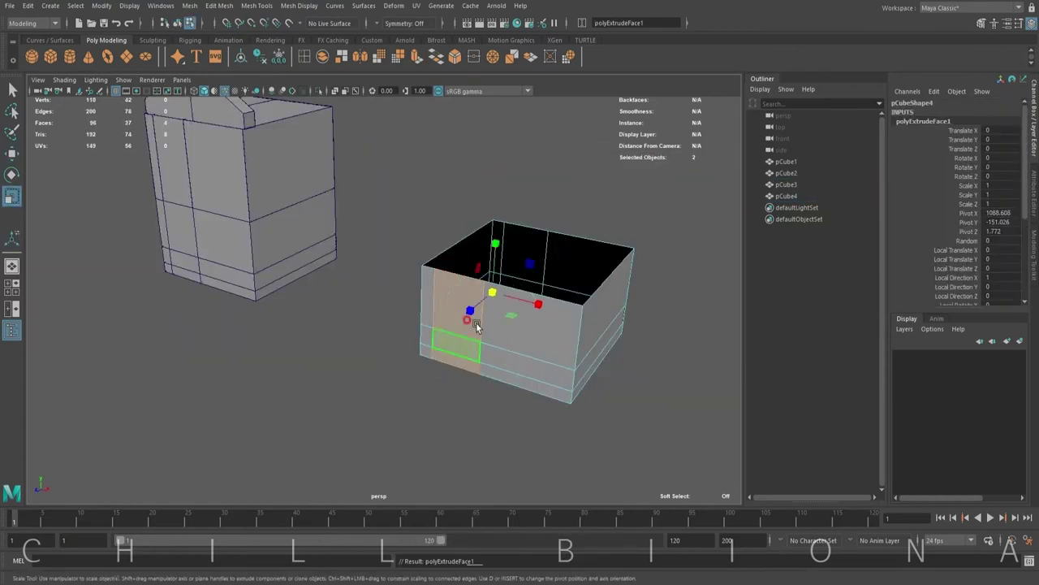
Step: Orbit down onto the ledge cube and bring up its component mode choices for editing
left_click_drag(494, 359, 516, 445, "alt")
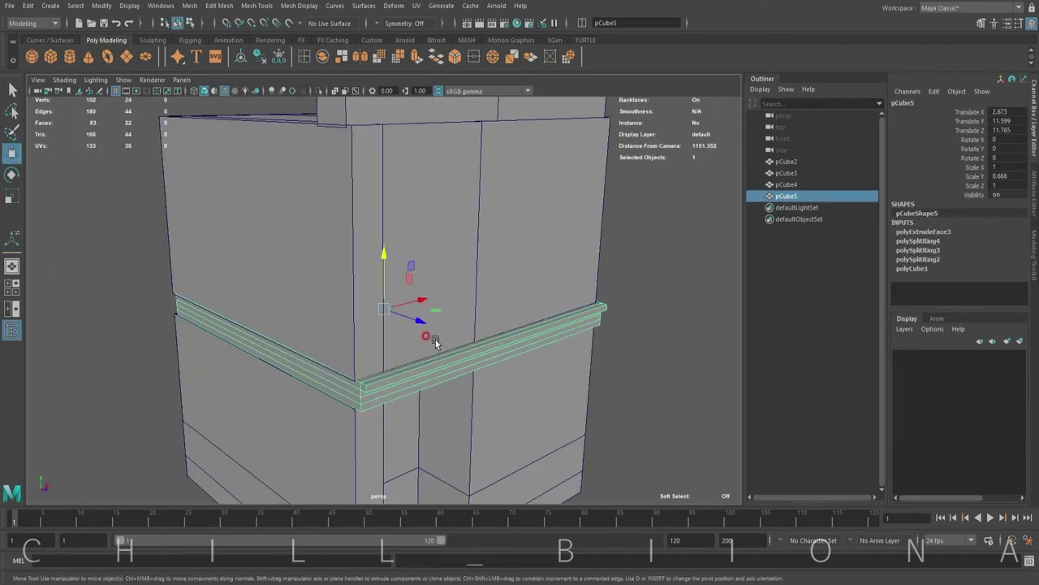
right_click(415, 249)
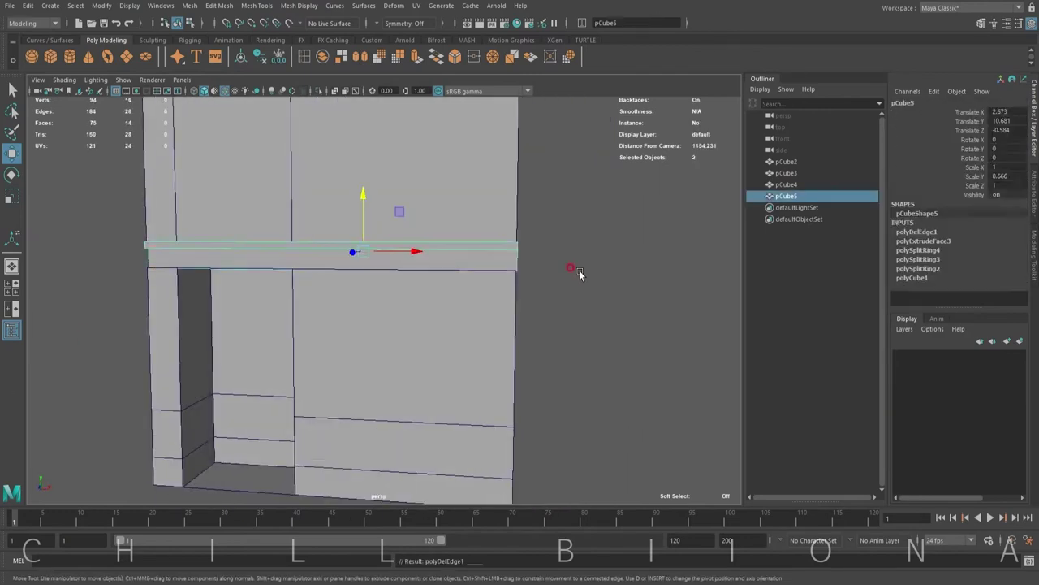
Step: Draw a tall box, move it beside the doorway and set its height to 300
left_click_drag(235, 452, 213, 276)
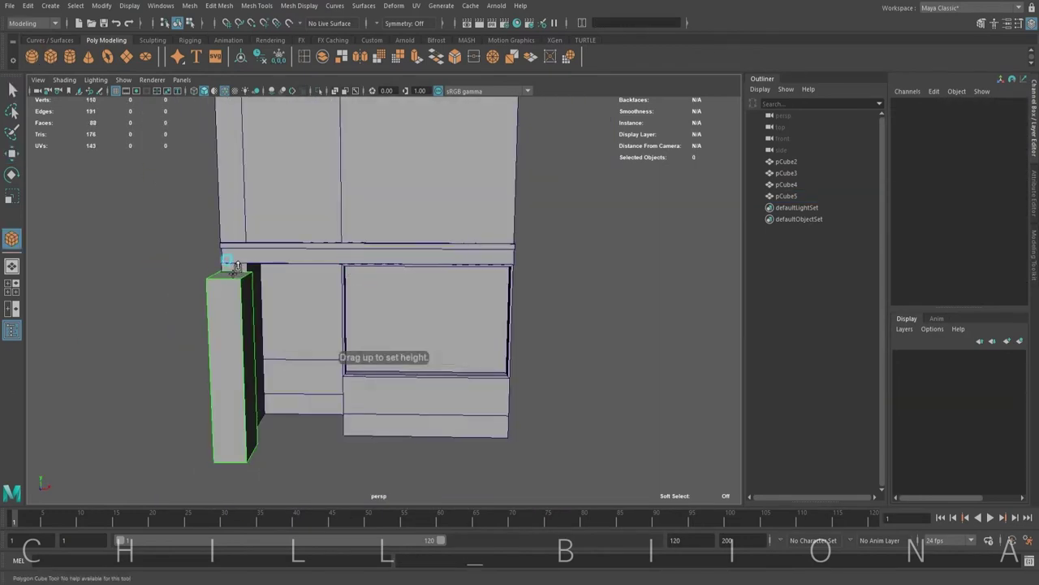
left_click(1009, 240)
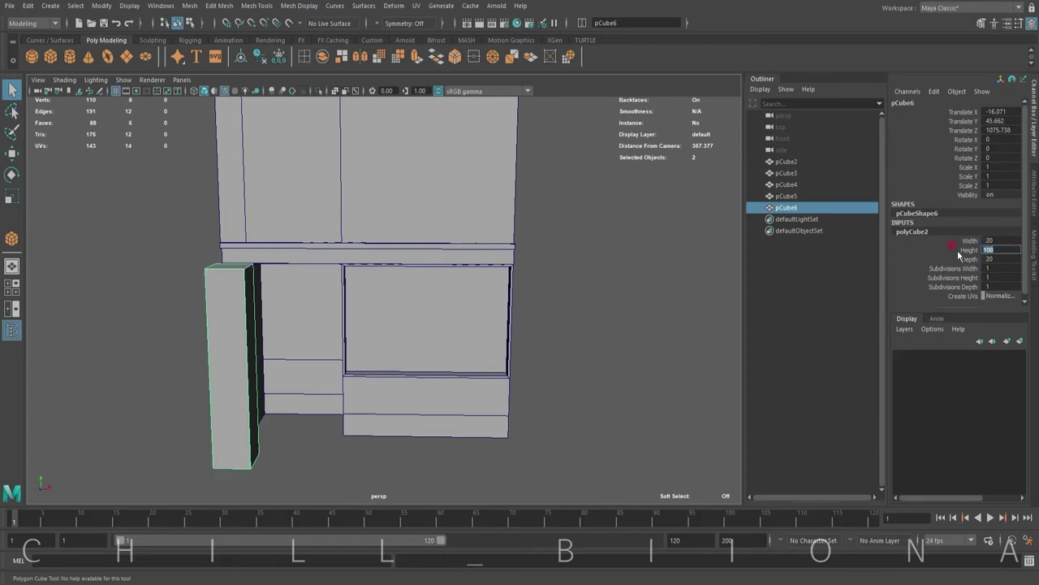
left_click_drag(191, 452, 306, 363)
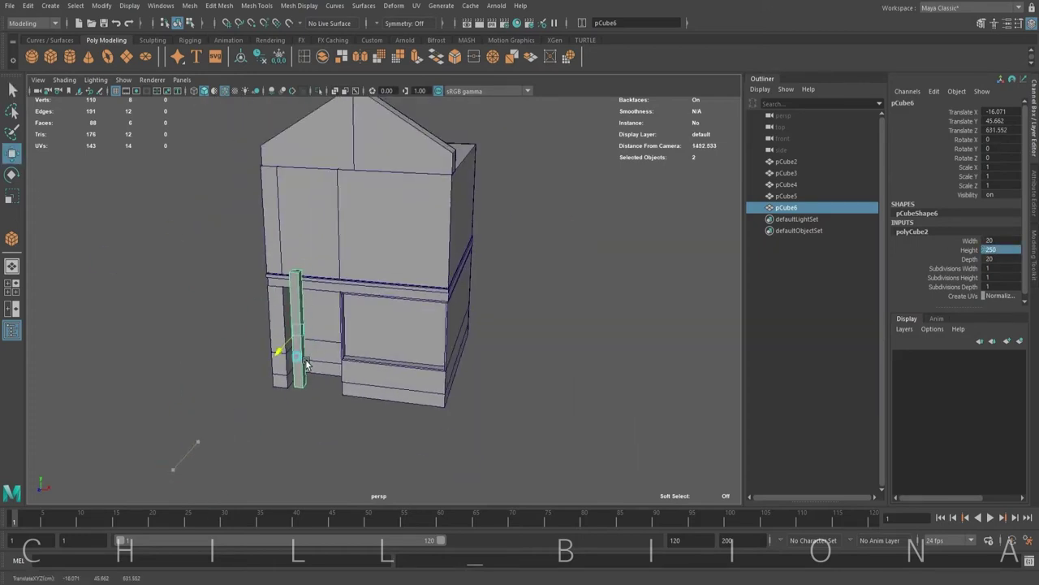
key("f")
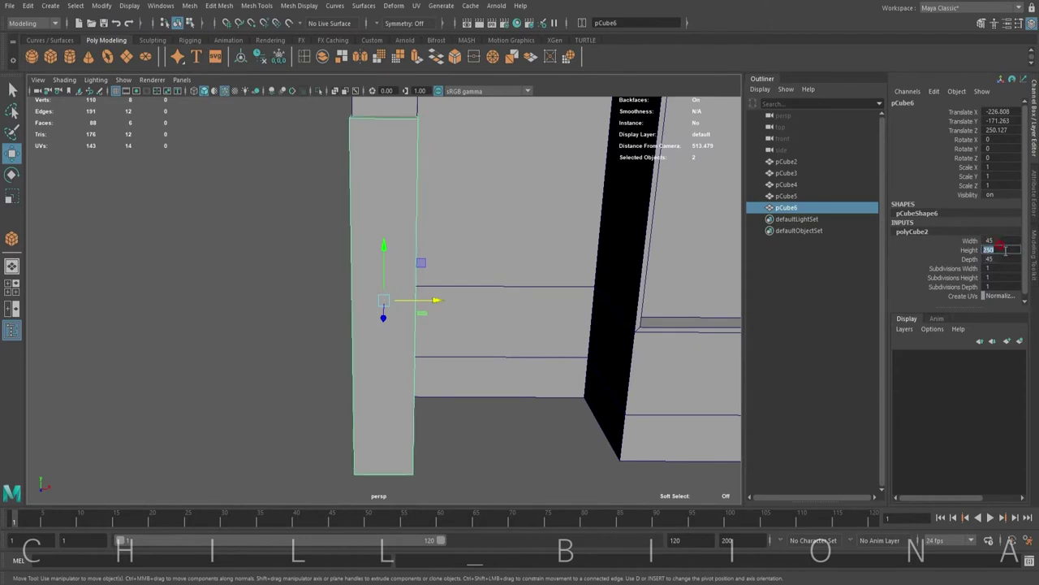
type("300")
key("Return")
scroll(396, 263, "down", 3)
Step: Cut two horizontal edge loops across the pillar
left_click_drag(386, 243, 540, 341, "alt")
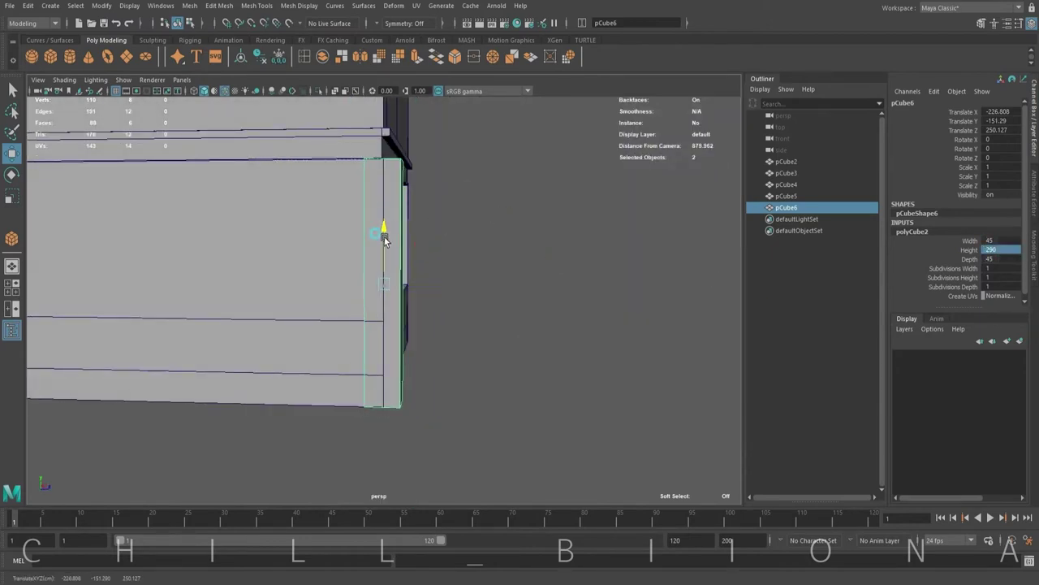
left_click_drag(448, 387, 536, 381, "alt")
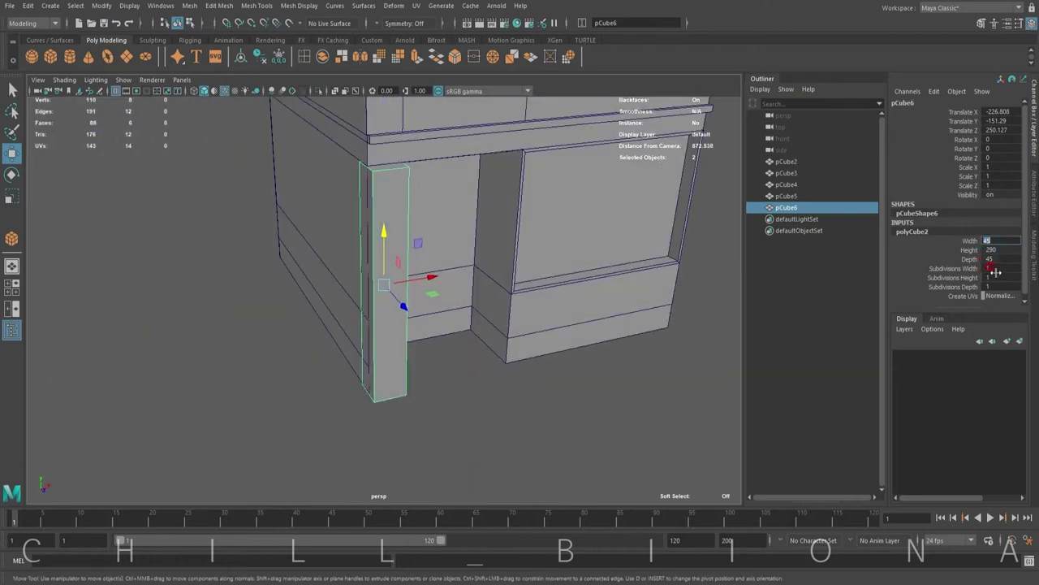
scroll(453, 401, "up", 2)
left_click_drag(452, 401, 395, 364, "alt")
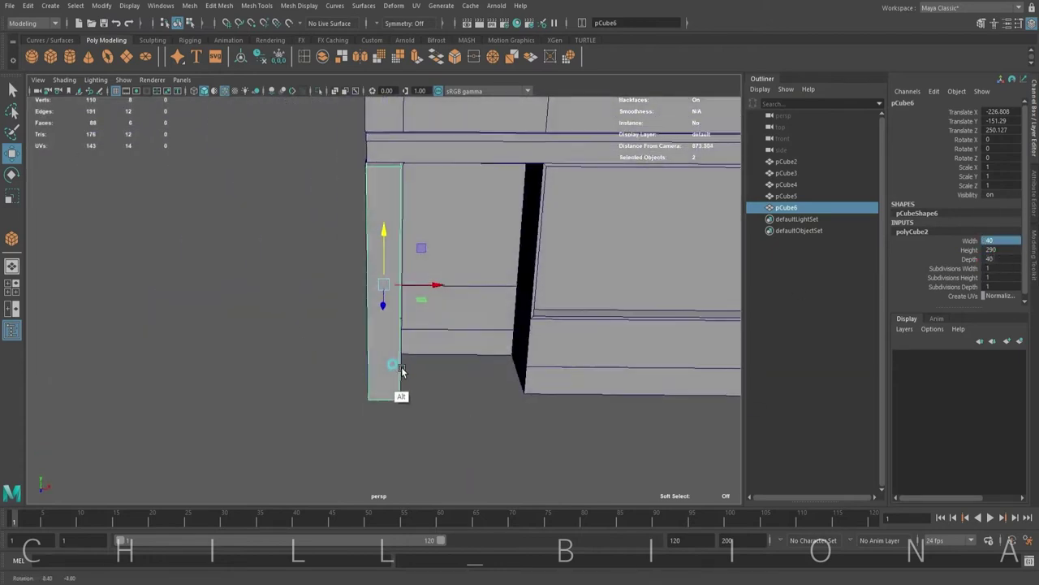
left_click(400, 288)
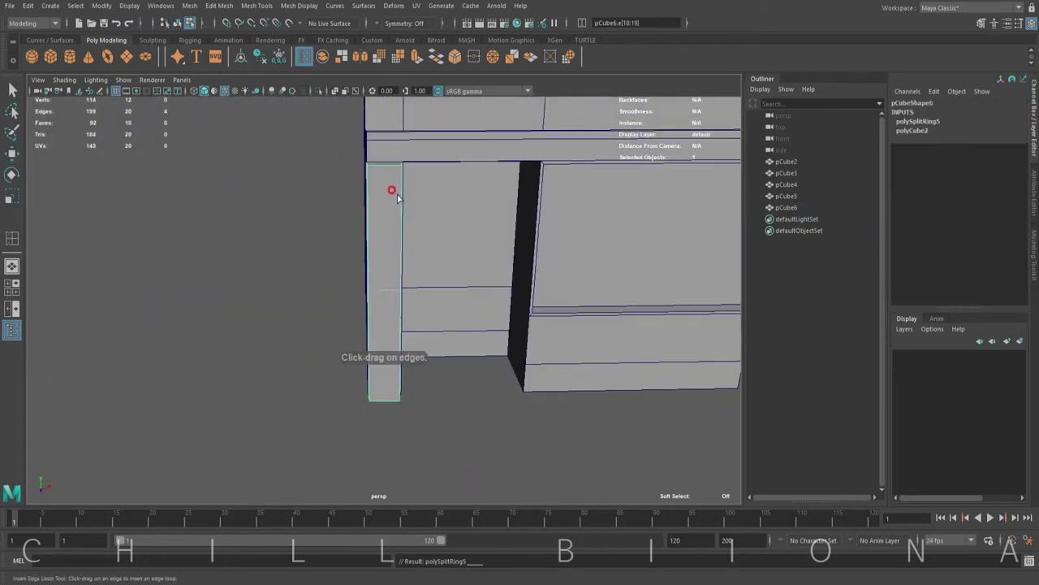
Step: Try bevelling the pillar edges, undo it, and return to whole-object selection
left_click(456, 57)
key("ctrl+z")
mouse_move(280, 428)
left_mouse_down("alt")
mouse_move(395, 445)
mouse_move(348, 452)
left_mouse_up("alt")
left_click(457, 58)
left_click(418, 431)
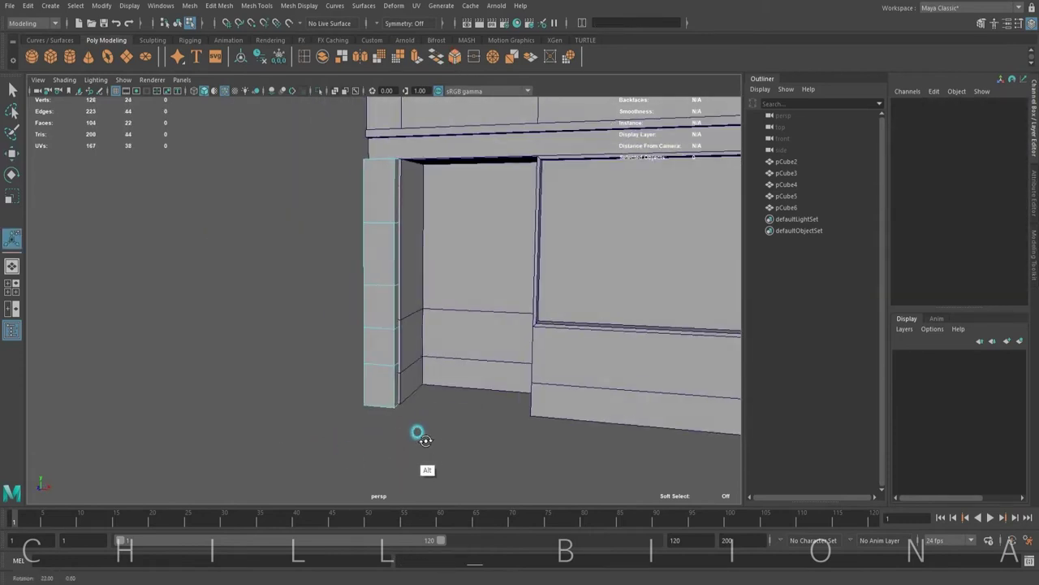
key("ctrl+z")
key("w")
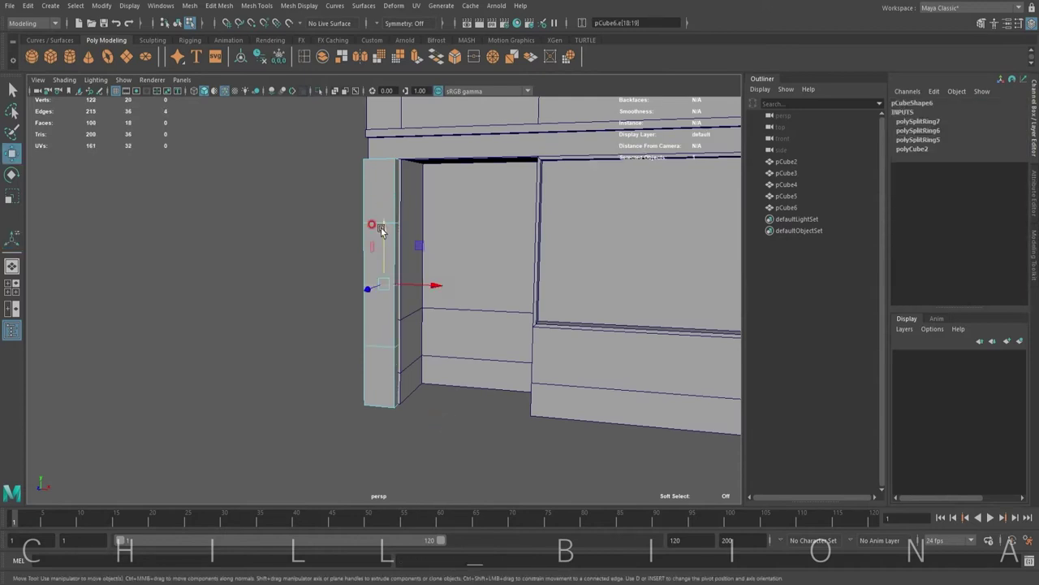
left_click_drag(384, 329, 441, 419, "alt")
key("F8")
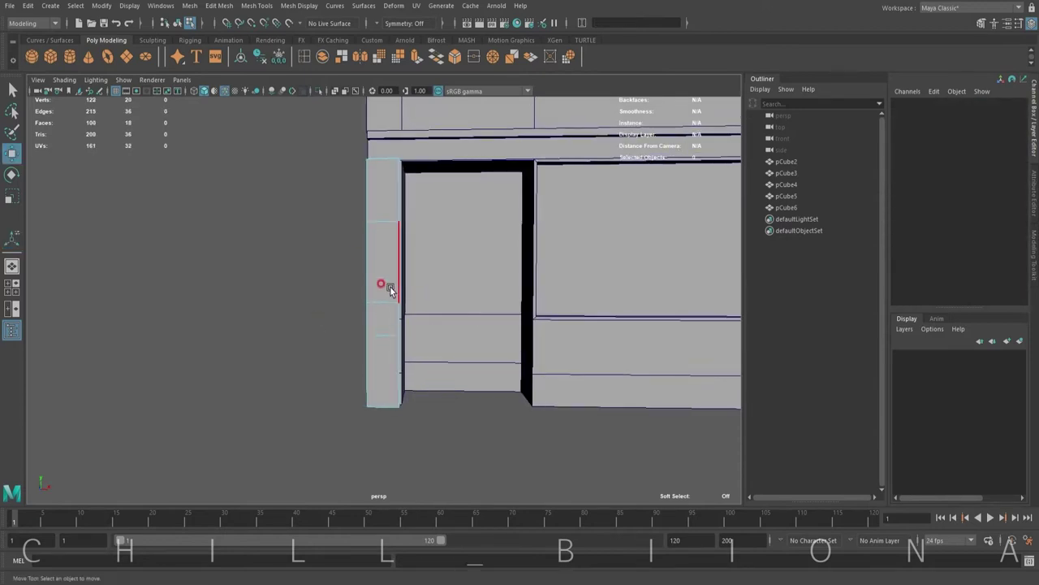
Step: Extrude the pillar's middle face and bevel it into a collar band
left_click_drag(390, 285, 398, 323, "alt")
key("F11")
left_click(397, 323)
key("ctrl+e")
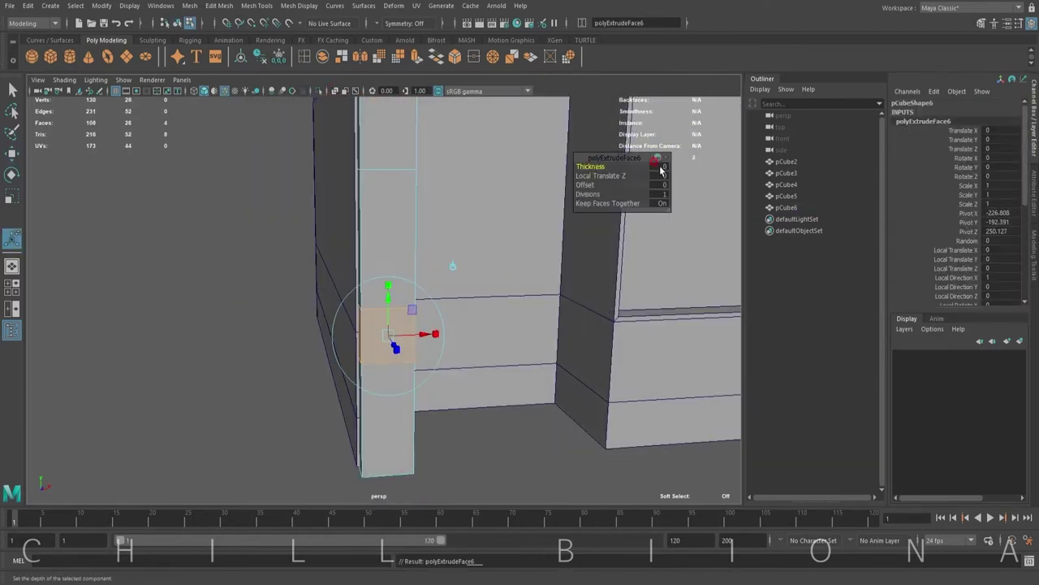
key("q")
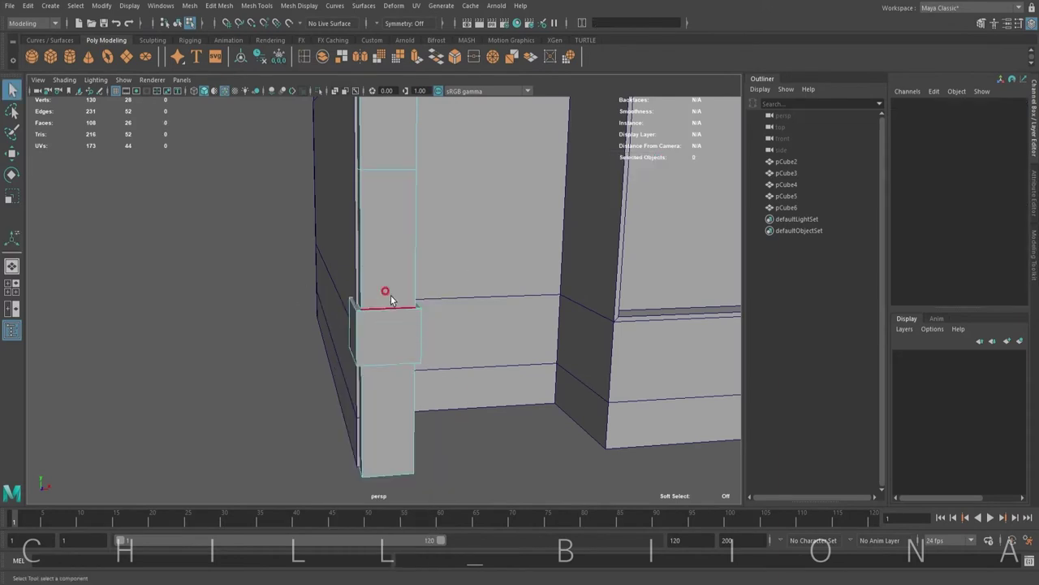
left_click_drag(425, 398, 476, 127, "alt")
key("ctrl+b")
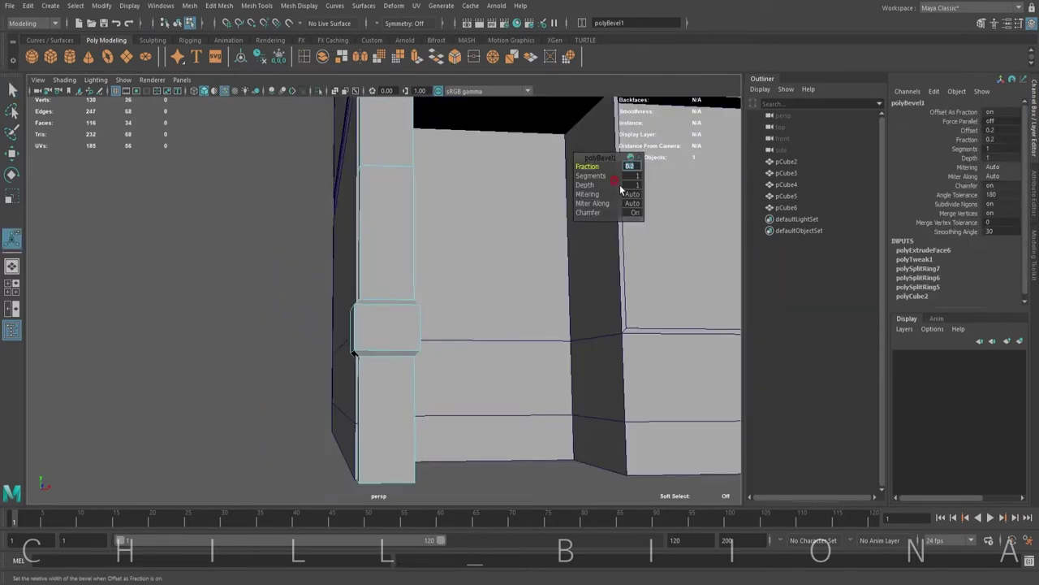
left_click_drag(621, 190, 258, 393, "alt")
Step: Cut an edge loop near the pillar's base
left_click(409, 372)
left_click_drag(409, 372, 372, 217, "alt")
right_click_drag(371, 218, 402, 387, "shift")
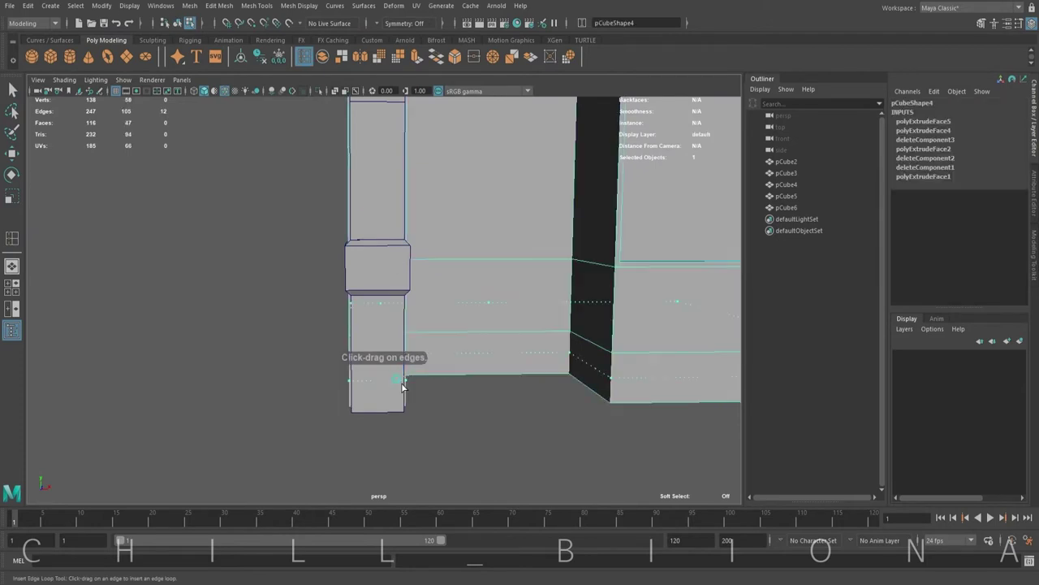
left_click(391, 262)
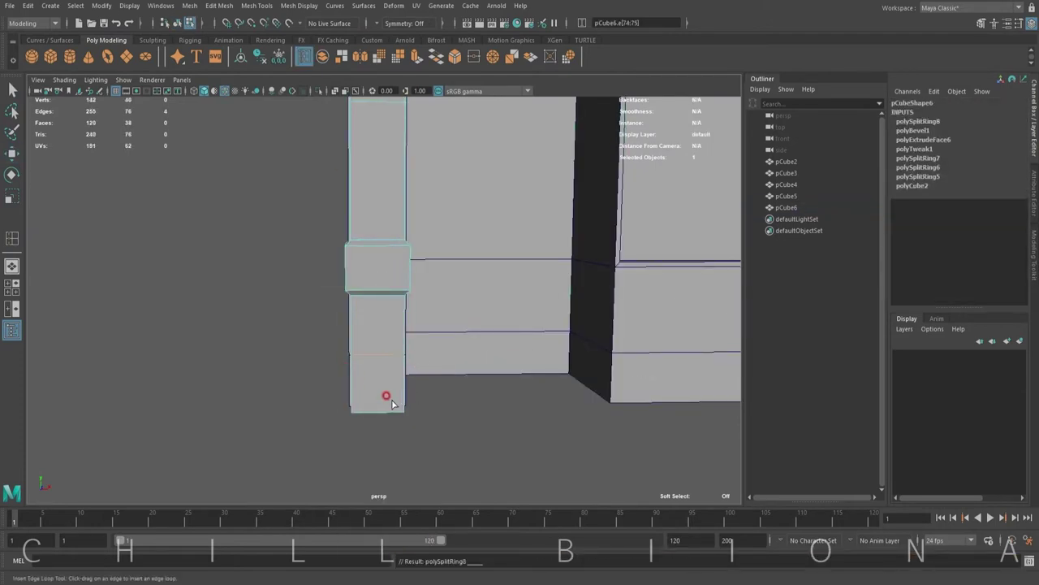
key("w")
mouse_move(377, 325)
left_mouse_down("alt")
mouse_move(464, 398)
mouse_move(367, 321)
left_mouse_up("alt")
Step: Extrude the bottom face into a base block and bevel its edges at fraction 0.2
left_click_drag(448, 403, 374, 250, "alt")
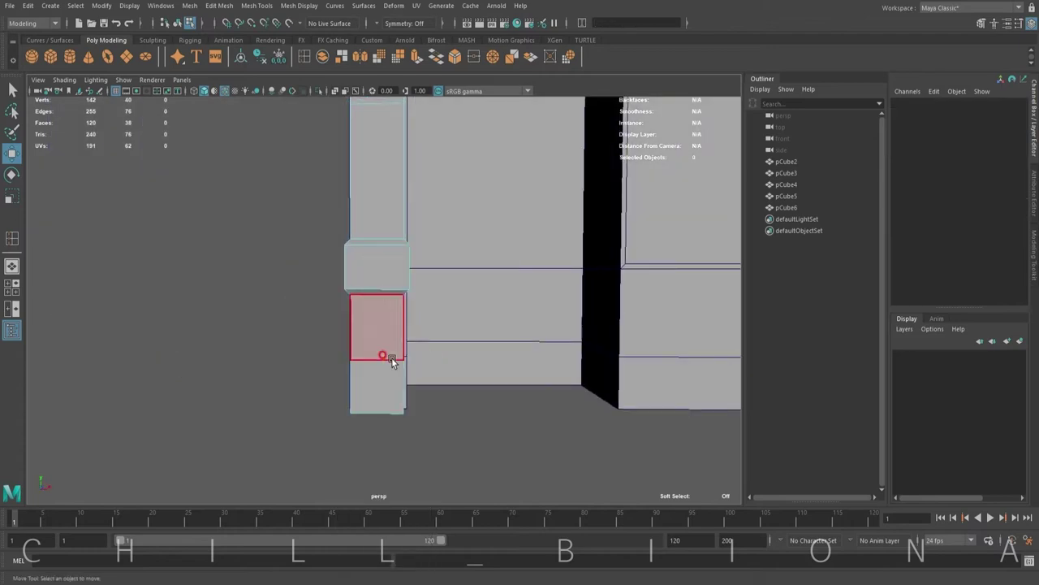
left_click(391, 357)
left_click_drag(391, 357, 454, 313, "alt")
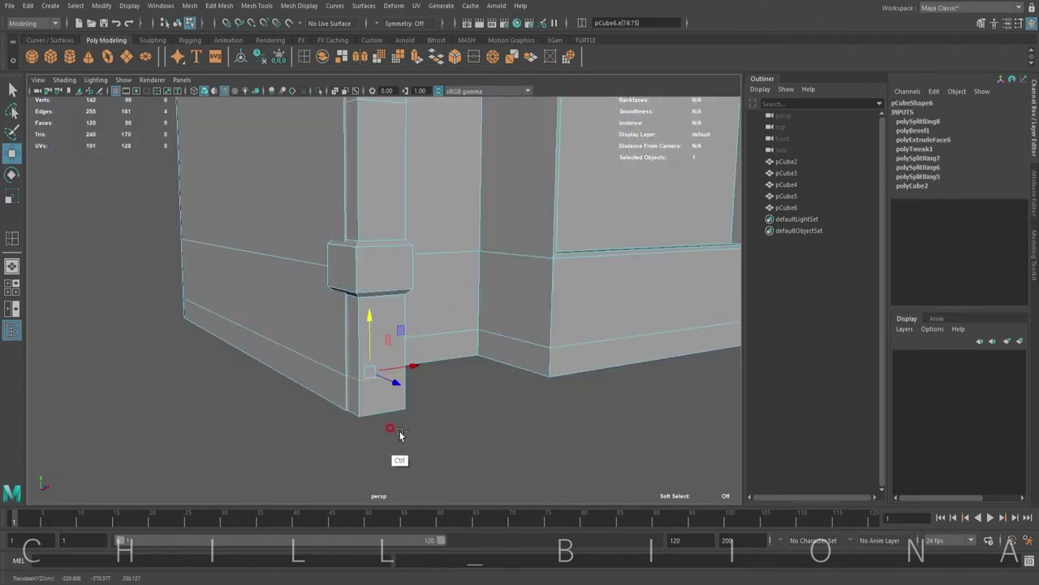
right_click_drag(399, 436, 371, 379, "ctrl")
left_click_drag(371, 378, 466, 349, "alt")
left_click(386, 371)
key("ctrl+e")
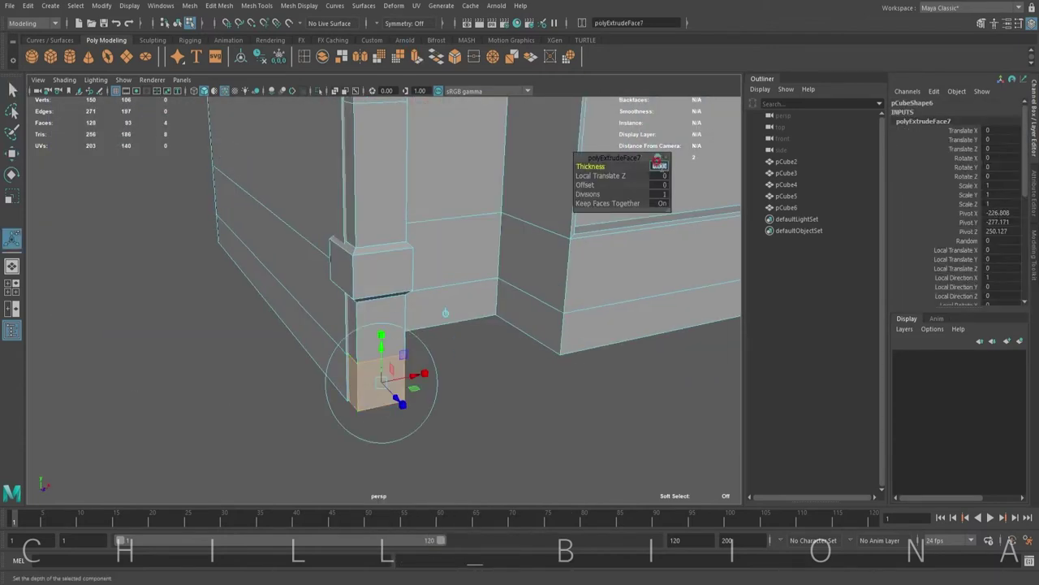
left_click_drag(445, 312, 457, 387, "alt")
right_click_drag(382, 297, 386, 275, "shift")
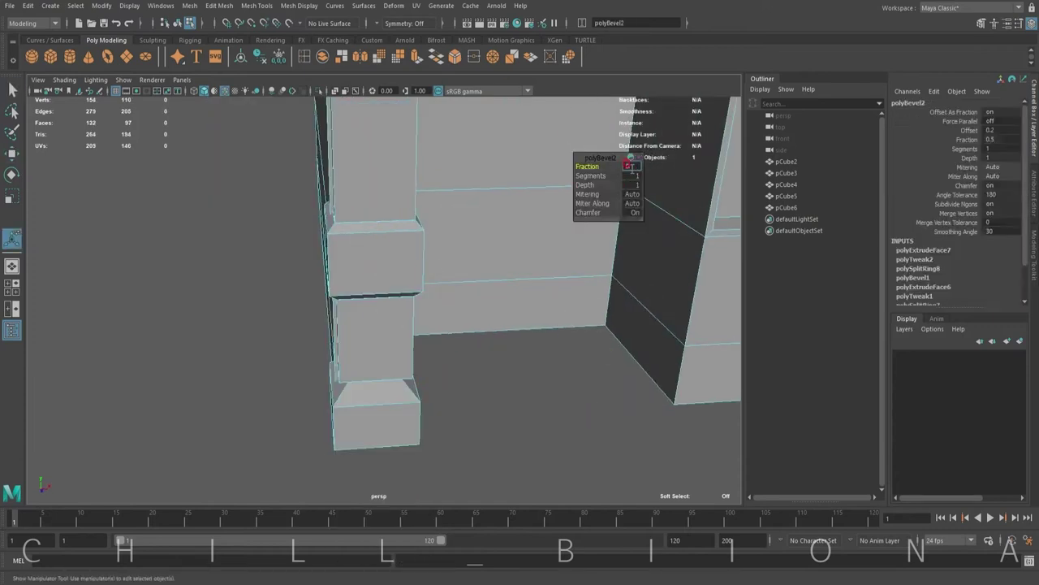
left_click_drag(497, 399, 445, 412, "alt")
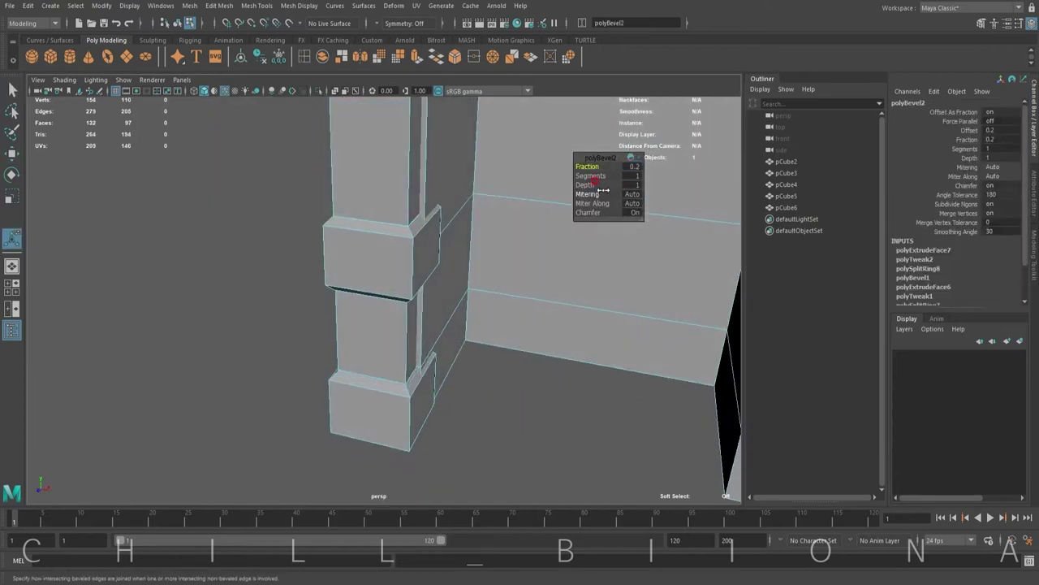
left_click_drag(602, 190, 492, 436, "alt")
left_click(283, 352)
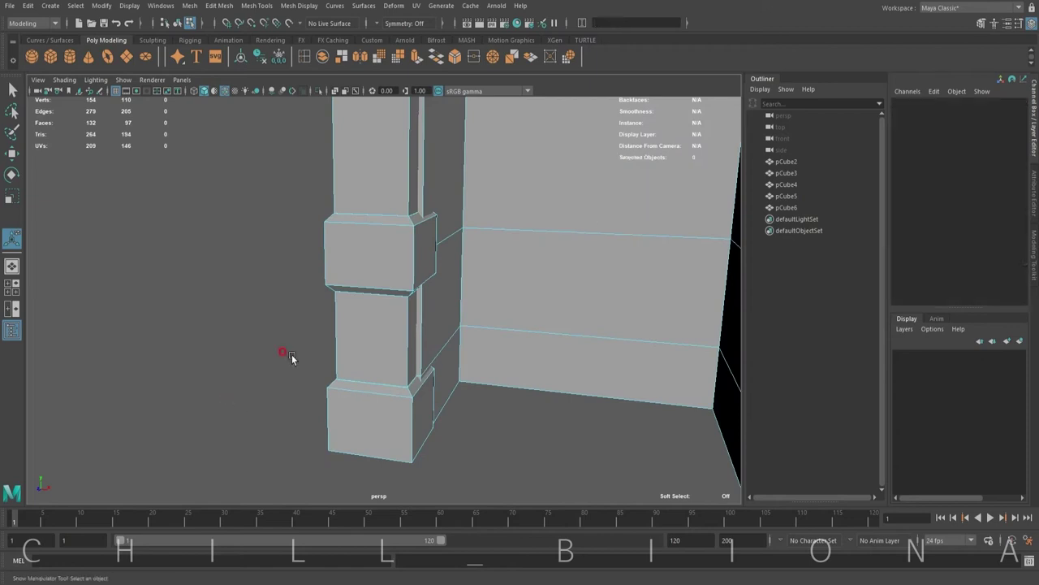
mouse_move(284, 352)
left_mouse_down("alt")
mouse_move(484, 413)
mouse_move(360, 341)
mouse_move(444, 448)
mouse_move(357, 229)
left_mouse_up("alt")
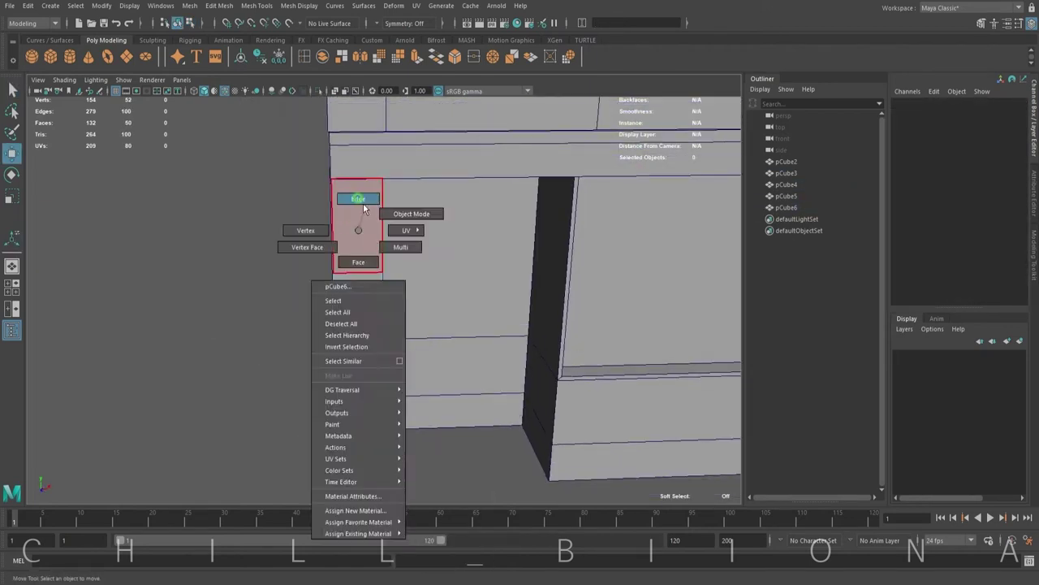
Step: Extrude the upper pillar panel face inward as a recessed inset
right_click_drag(358, 230, 355, 197)
left_click_drag(398, 425, 364, 294, "alt")
right_click_drag(365, 294, 365, 261)
mouse_move(325, 325)
left_mouse_down()
mouse_move(395, 236)
mouse_move(452, 441)
left_mouse_up()
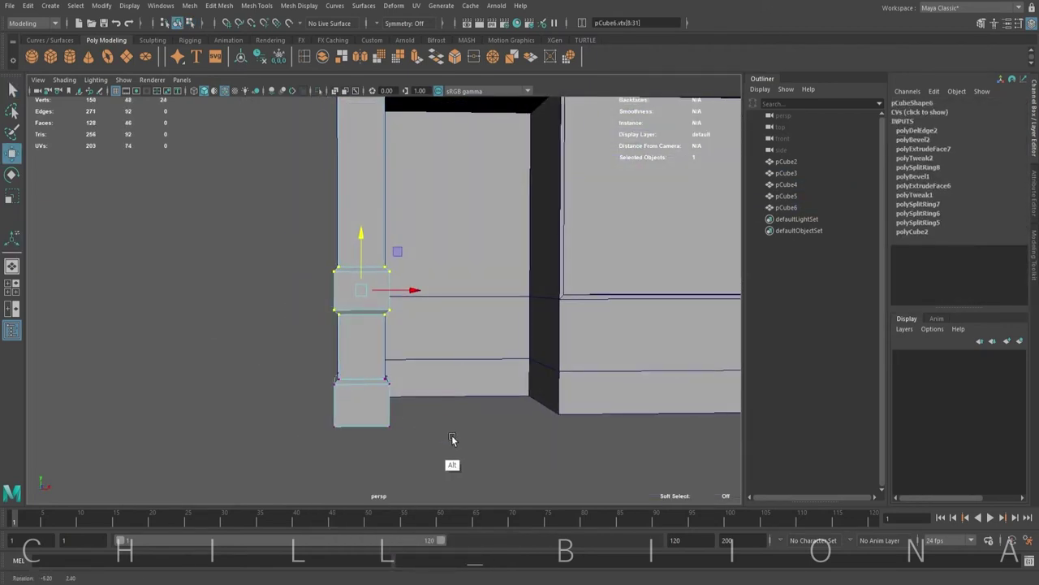
left_click(452, 441)
left_click(357, 236)
key("ctrl+e")
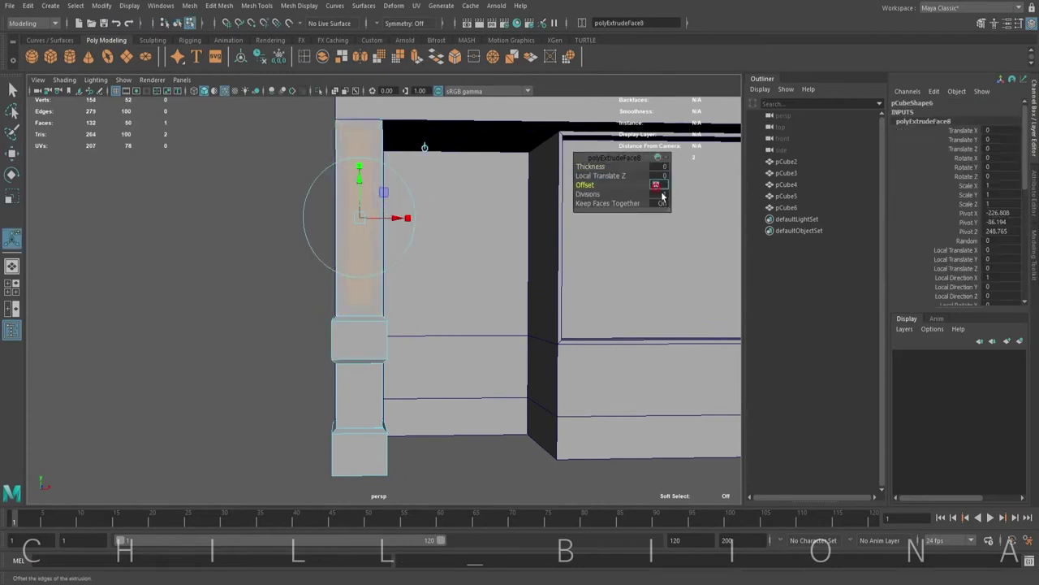
left_click_drag(421, 450, 431, 457, "alt")
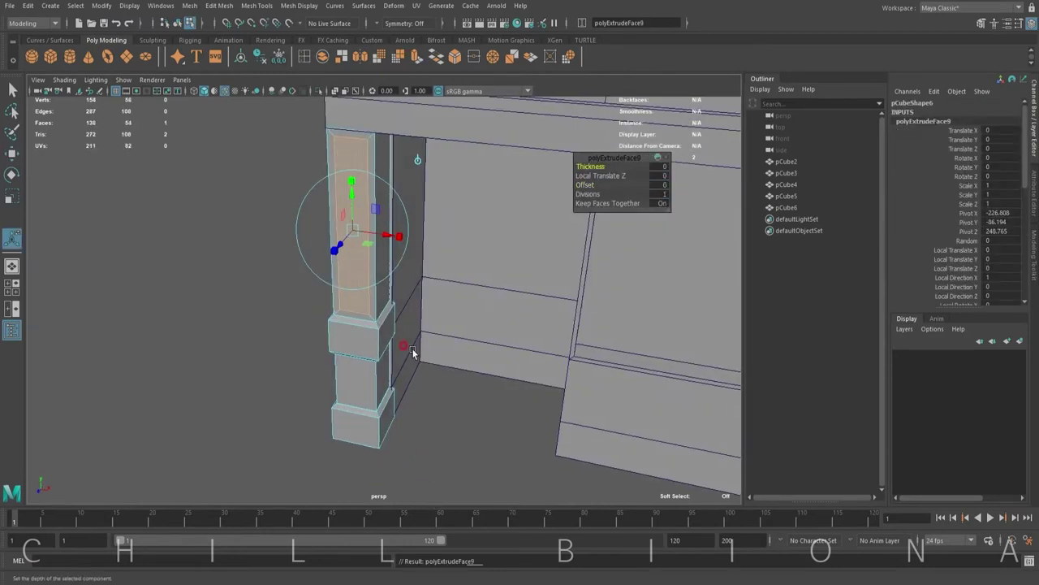
Step: Extrude the lower pillar panel face with local depth -5
left_click_drag(410, 410, 423, 425, "alt")
left_click(358, 381)
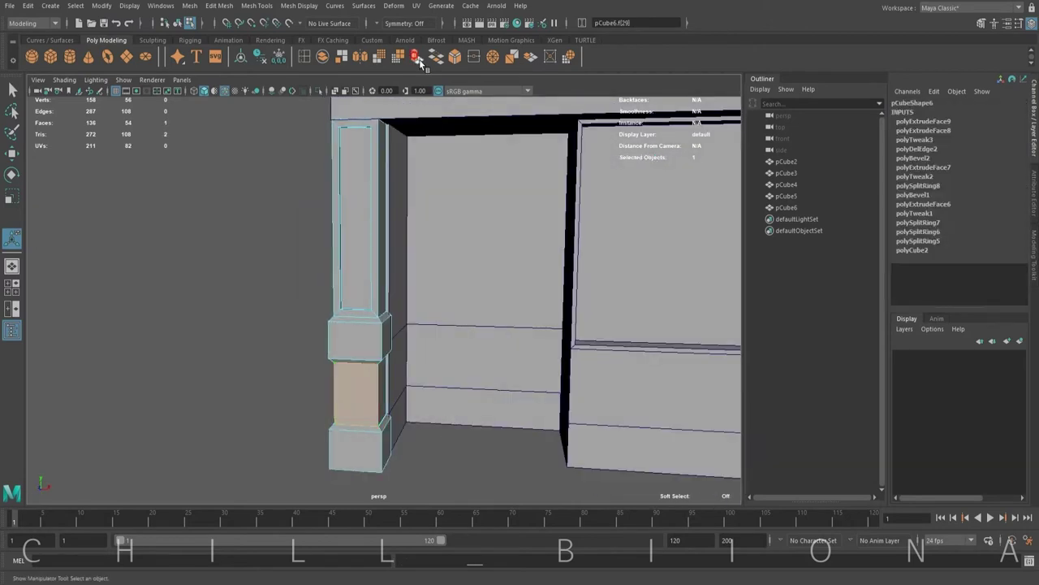
key("ctrl+e")
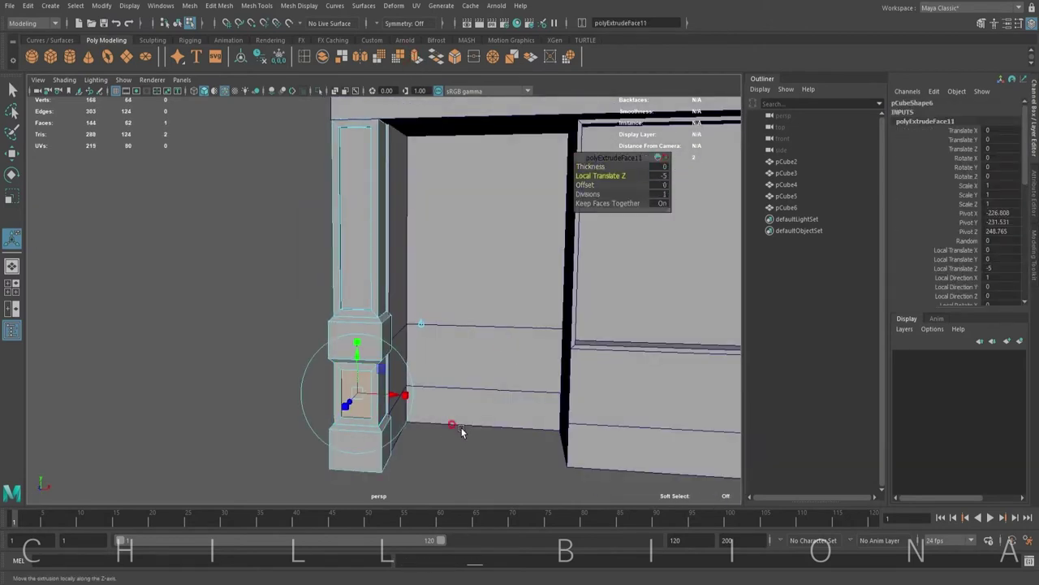
left_click_drag(461, 431, 407, 268, "alt")
left_click(382, 216)
key("ctrl+e")
left_click(388, 387)
key("ctrl+e")
left_click(669, 176)
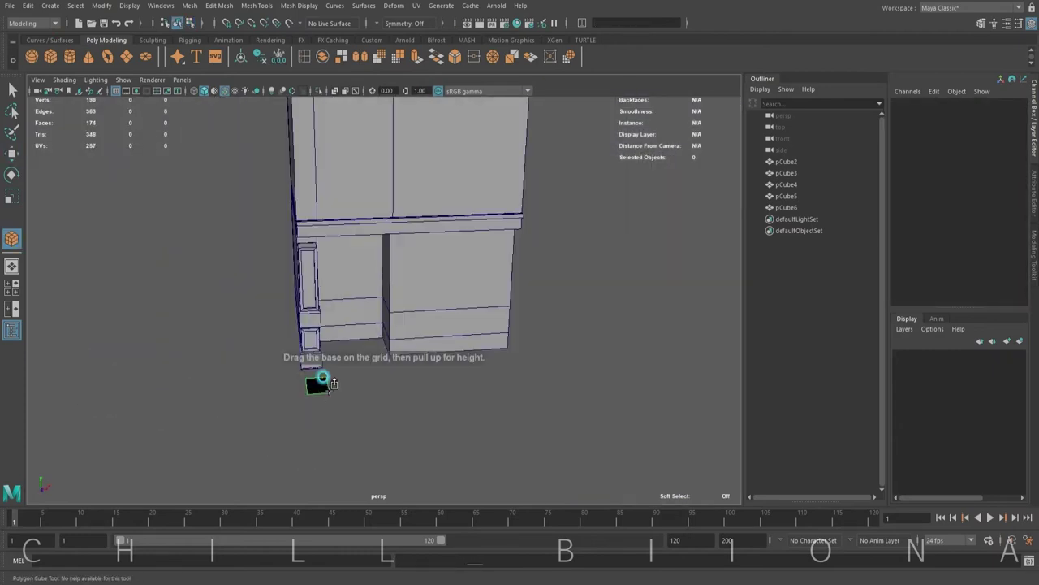
Step: Create a box on the pillar top, scale it to 1.601 by 0.868, and add an edge loop
left_click_drag(322, 379, 324, 241)
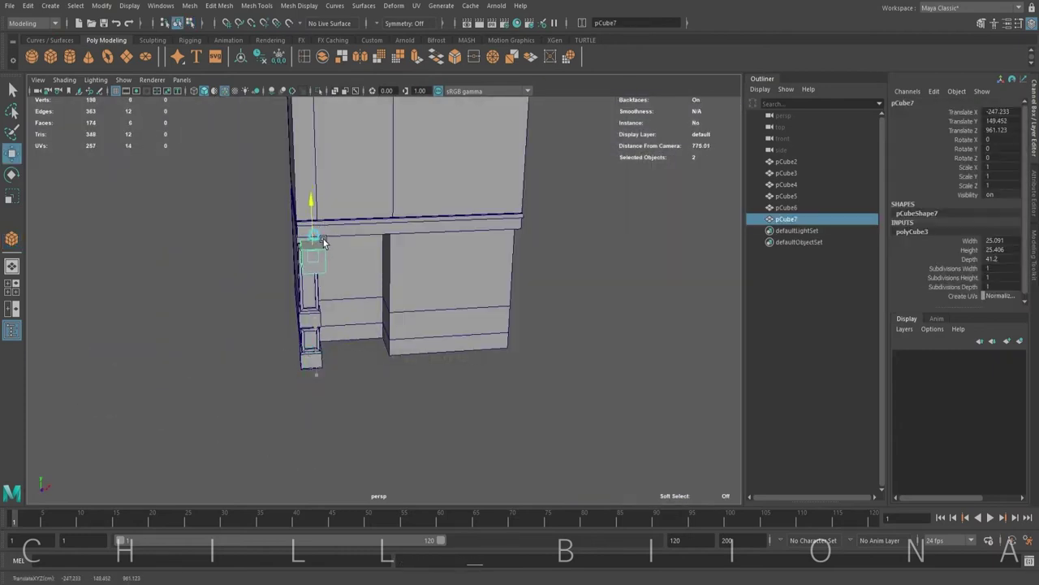
key("f")
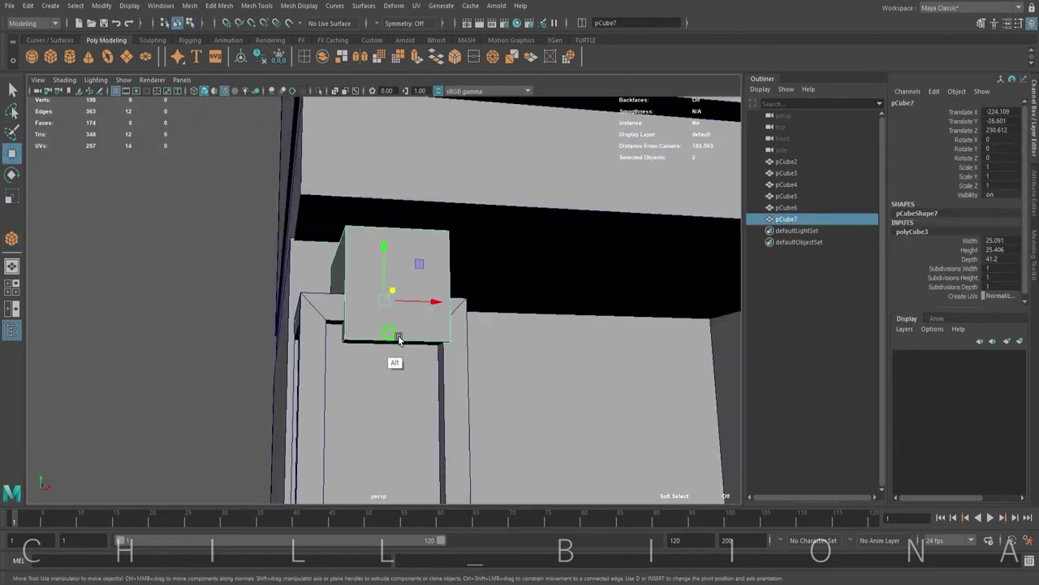
key("r")
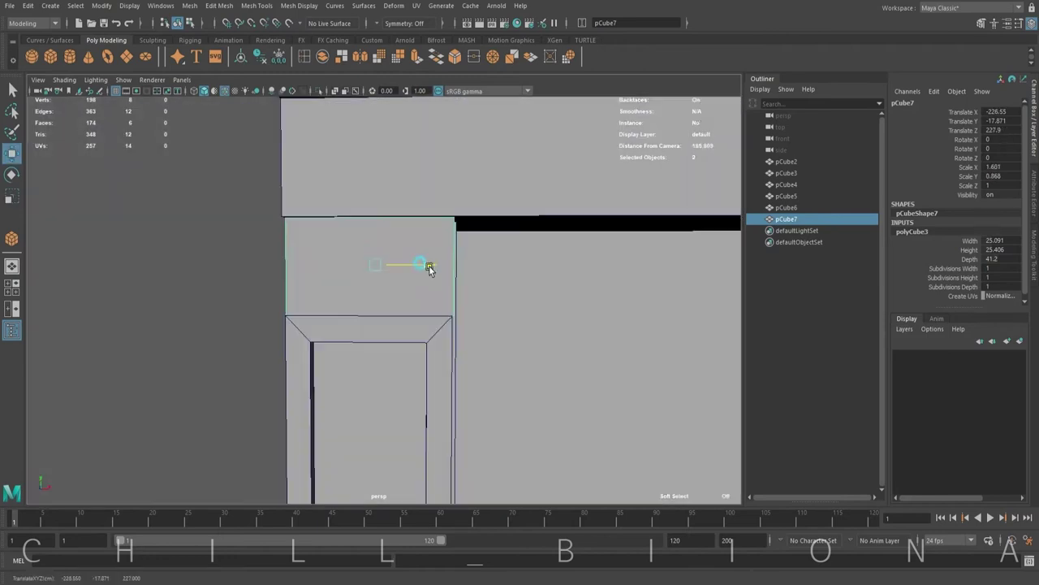
left_click(430, 266)
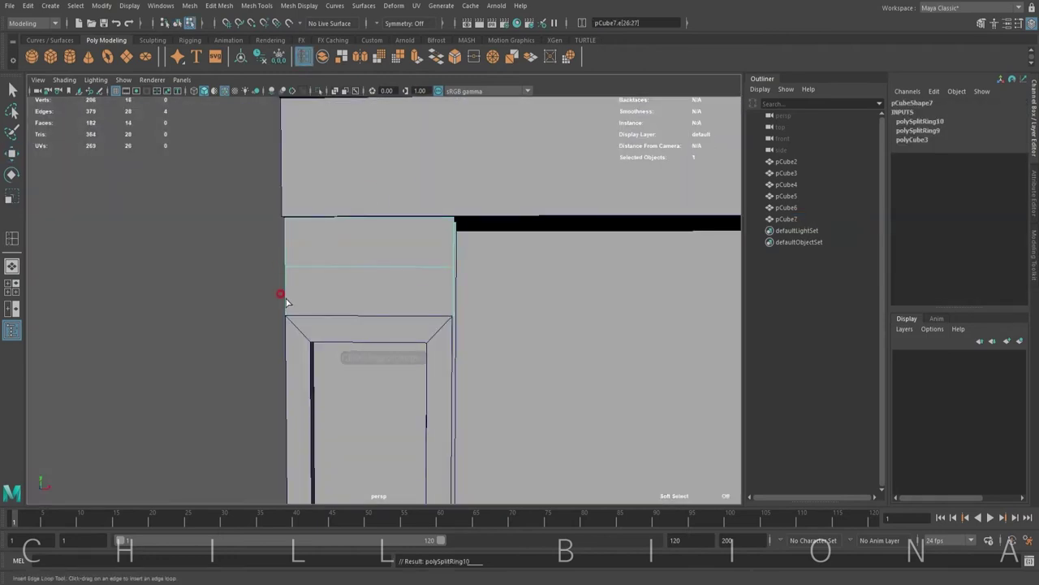
Step: Extrude the band faces outward into a ledge and reselect the capital block
left_click_drag(447, 216, 396, 302, "alt")
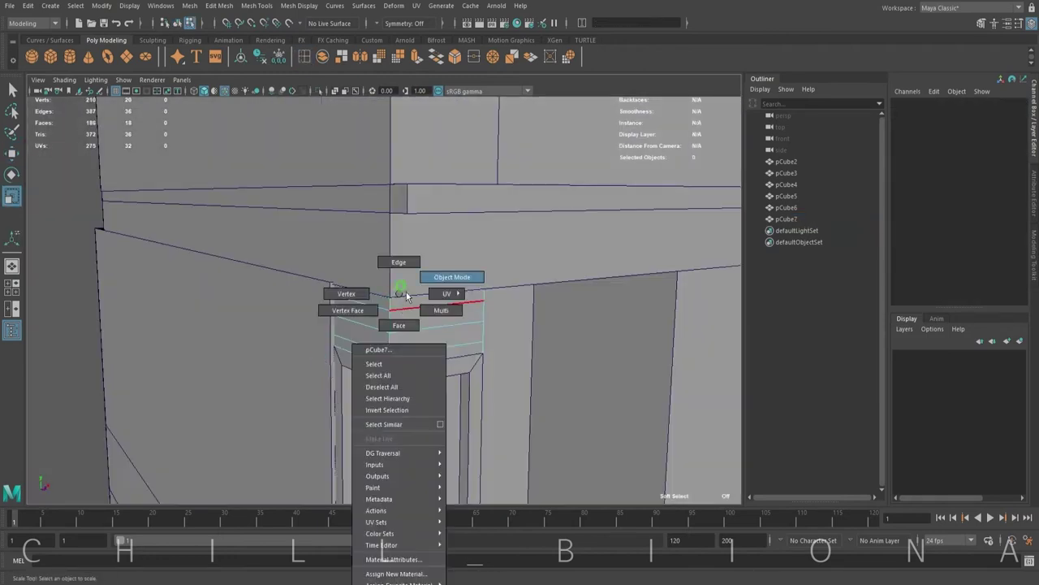
right_click_drag(397, 301, 389, 337, "shift")
mouse_move(662, 169)
left_mouse_down("alt")
mouse_move(197, 320)
mouse_move(402, 436)
left_mouse_up("alt")
left_click(197, 320)
key("q")
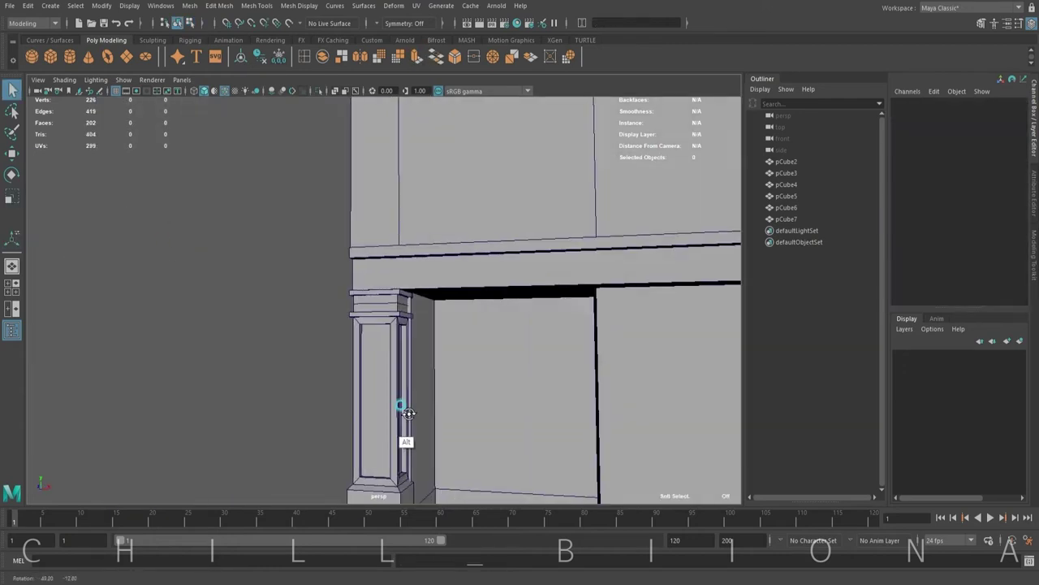
mouse_move(402, 436)
middle_mouse_down("alt")
mouse_move(392, 429)
mouse_move(411, 460)
middle_mouse_up("alt")
left_click(411, 460)
Step: Isolate the capital and delete the hidden top faces of the capital and pillar
key("ctrl+1")
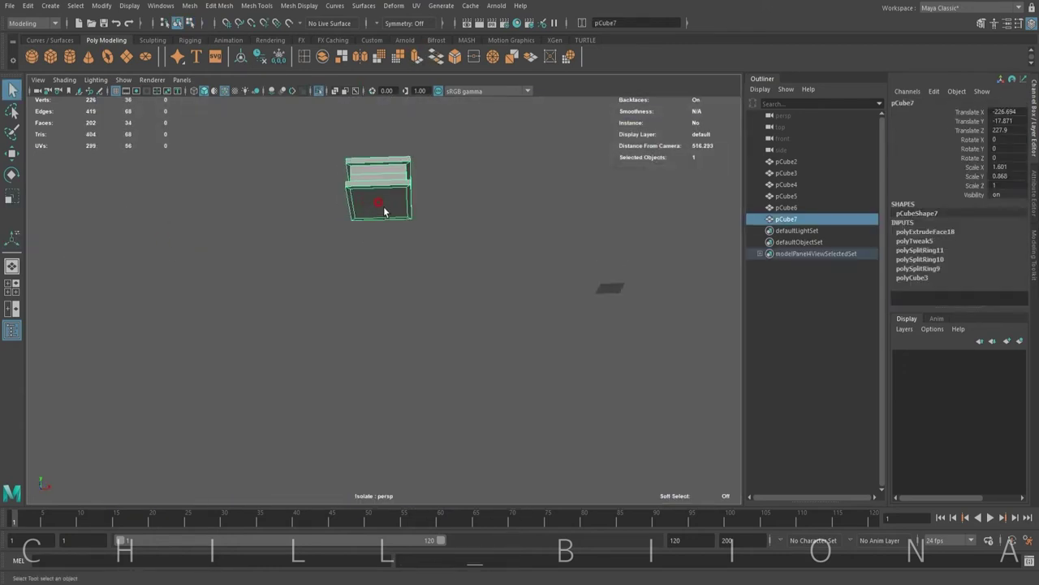
key("F11")
left_click(400, 209)
key("Delete")
left_click_drag(374, 211, 378, 222, "alt")
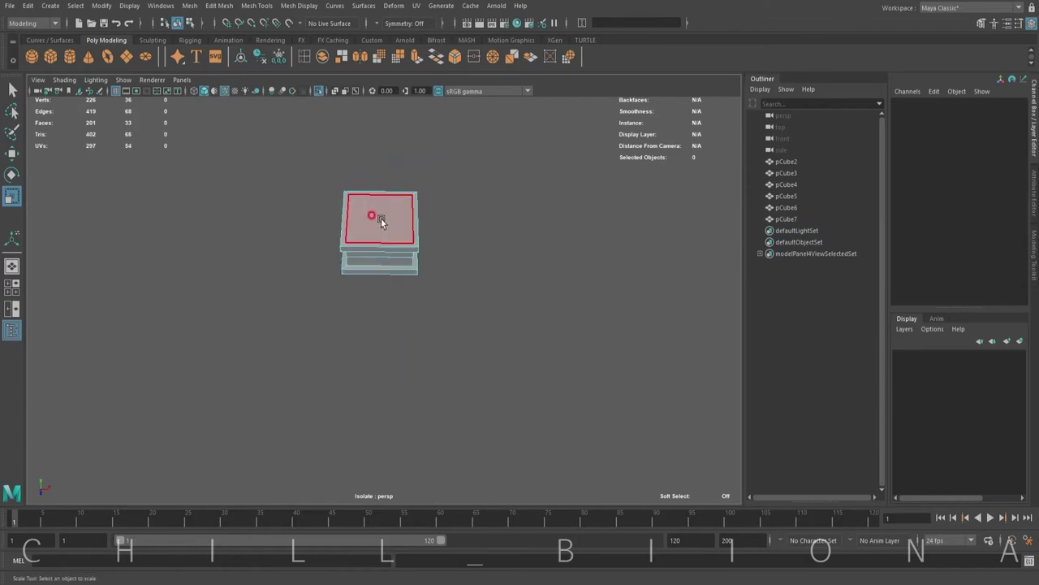
left_click(379, 216)
key("ctrl+z")
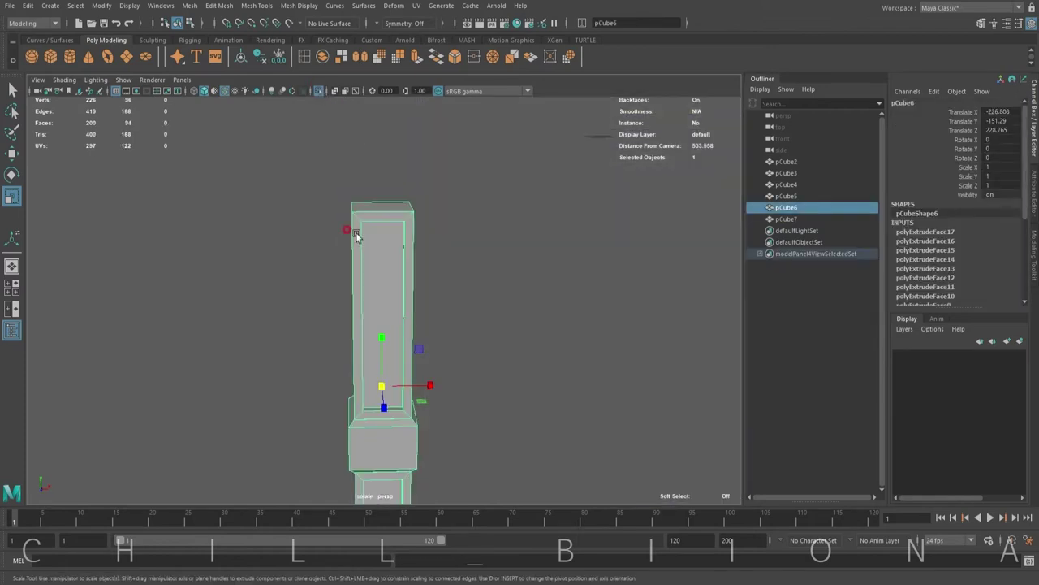
left_click(390, 241)
key("Delete")
Step: Delete the remaining hidden pillar faces and inspect the capital's underside
mouse_move(390, 242)
left_mouse_down("alt")
mouse_move(529, 329)
mouse_move(459, 182)
left_mouse_up("alt")
key("r")
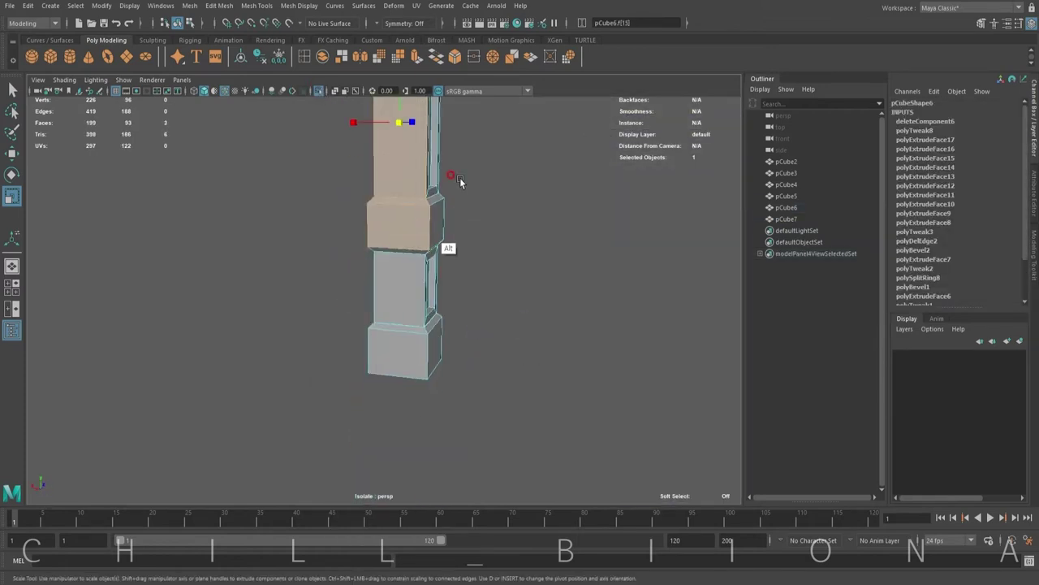
key("Delete")
left_click(399, 365)
key("Delete")
mouse_move(399, 371)
left_mouse_down("alt")
mouse_move(352, 301)
mouse_move(345, 247)
left_mouse_up("alt")
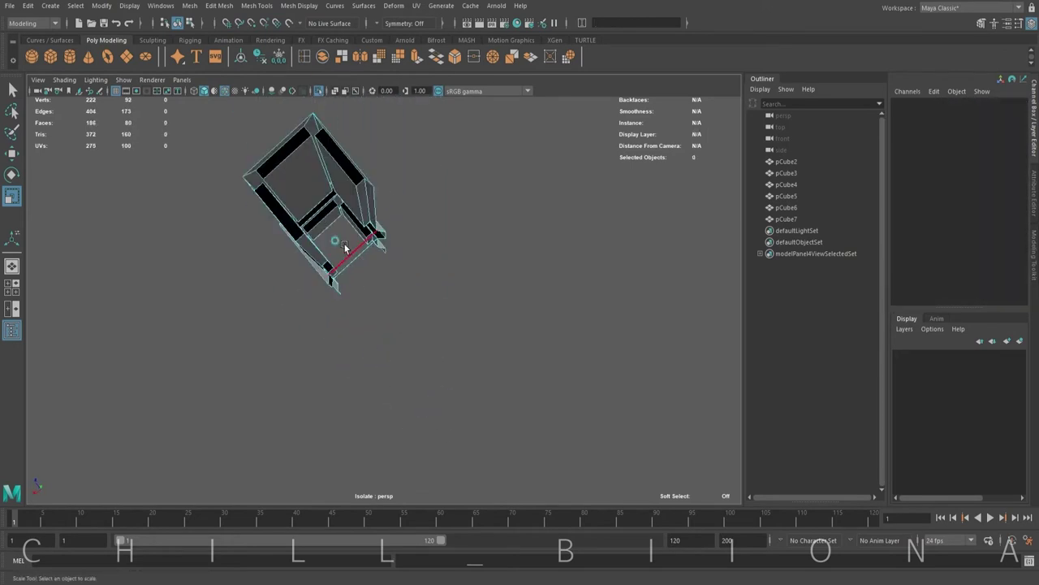
mouse_move(370, 333)
left_mouse_down("alt")
mouse_move(429, 225)
mouse_move(382, 162)
mouse_move(446, 209)
left_mouse_up("alt")
left_click_drag(368, 183, 376, 183, "alt")
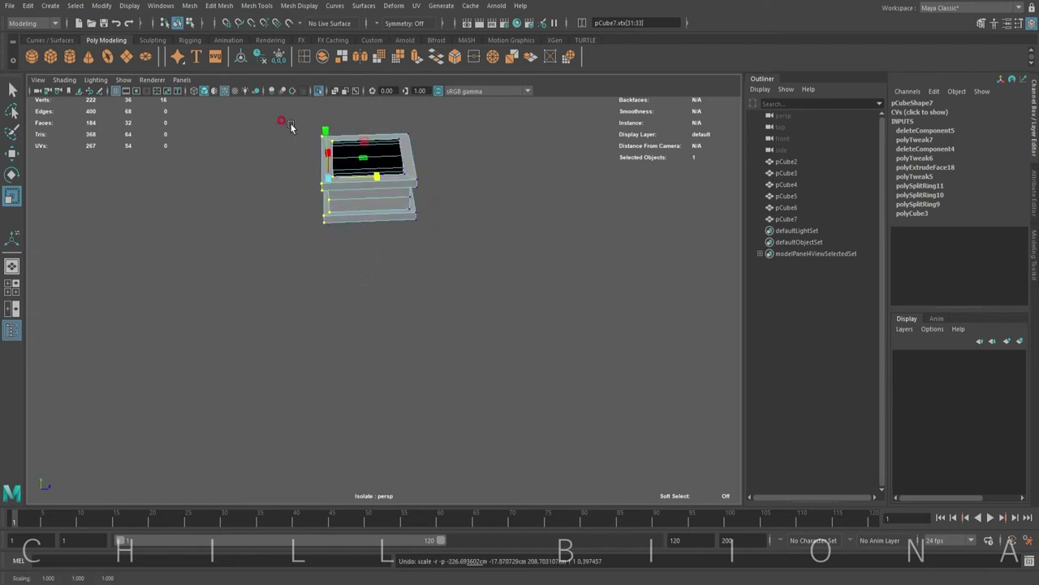
left_click_drag(328, 259, 379, 147, "alt")
Step: Raise the pillar's top vertices so the pillar fits snugly under the capital
key("w")
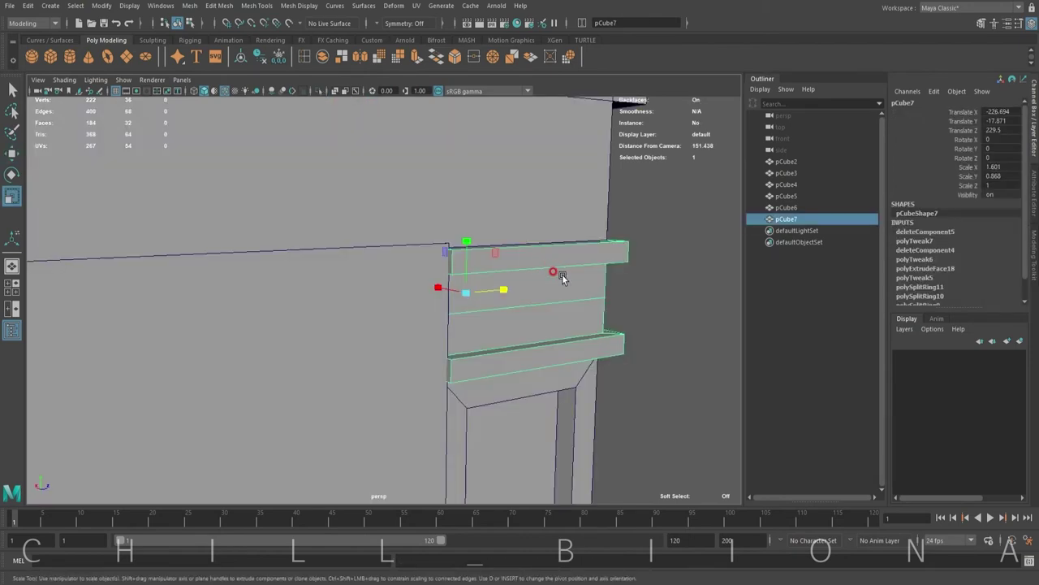
right_click_drag(365, 289, 471, 216)
key("r")
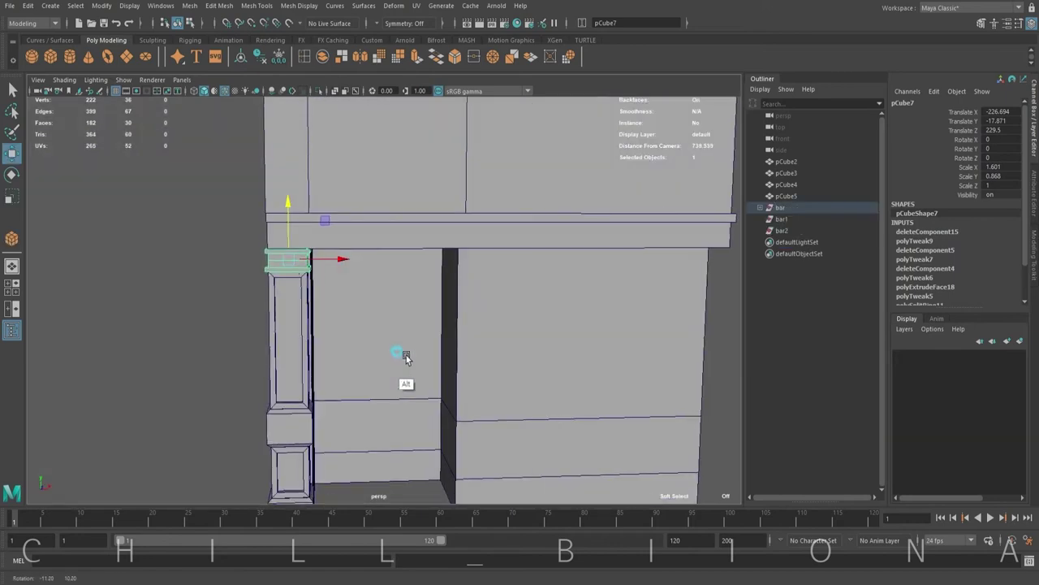
left_click(297, 278)
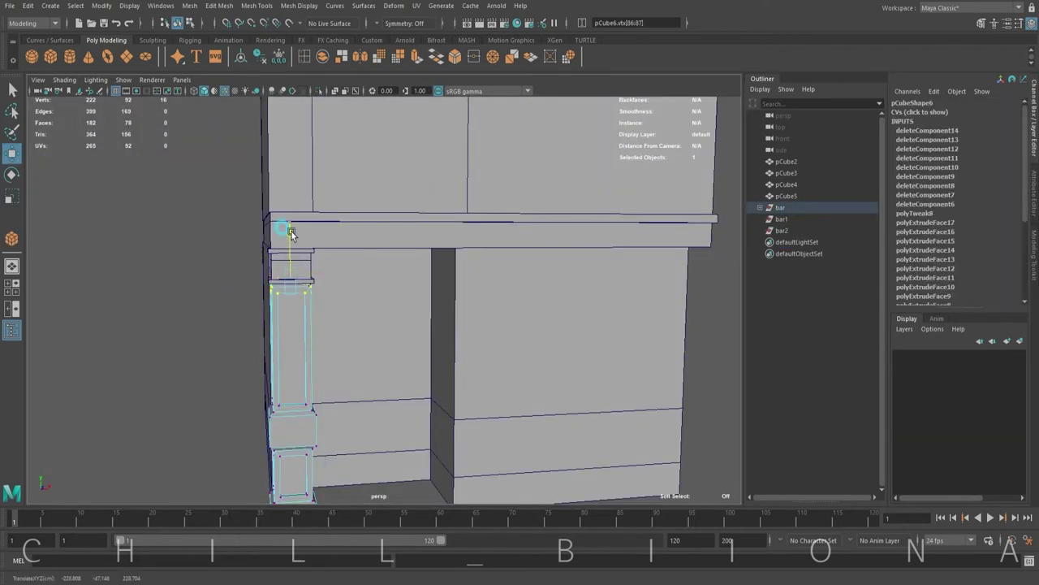
left_click_drag(288, 229, 325, 234, "alt")
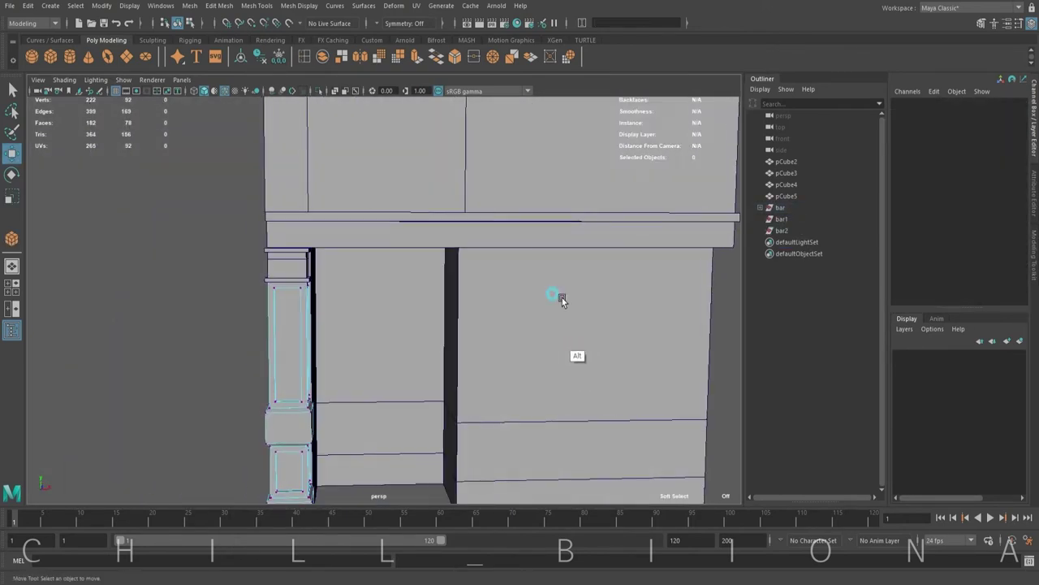
right_click_drag(561, 298, 364, 383, "alt")
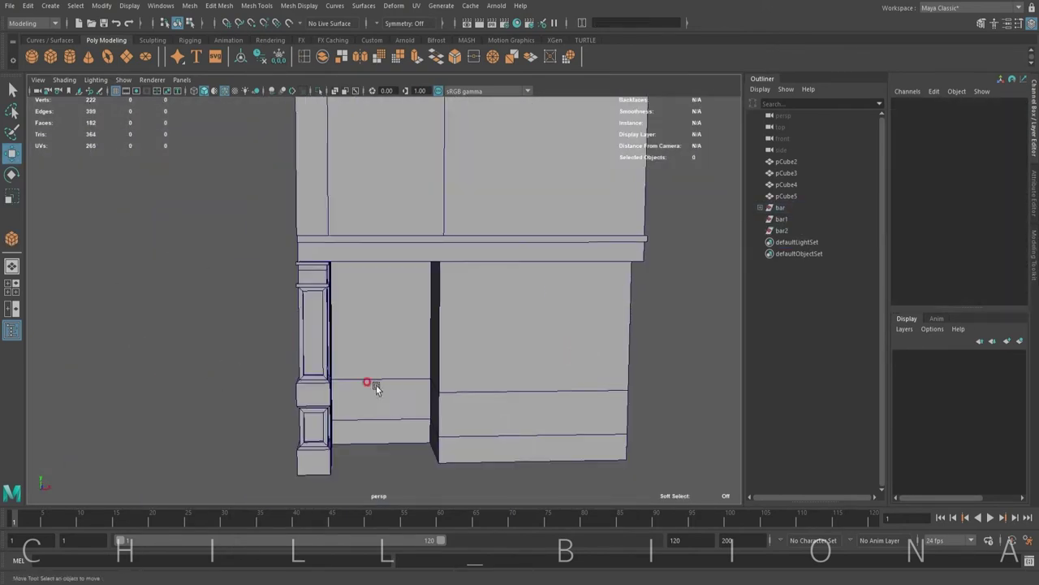
right_click_drag(600, 374, 319, 154, "alt")
left_click_drag(320, 155, 284, 458, "alt")
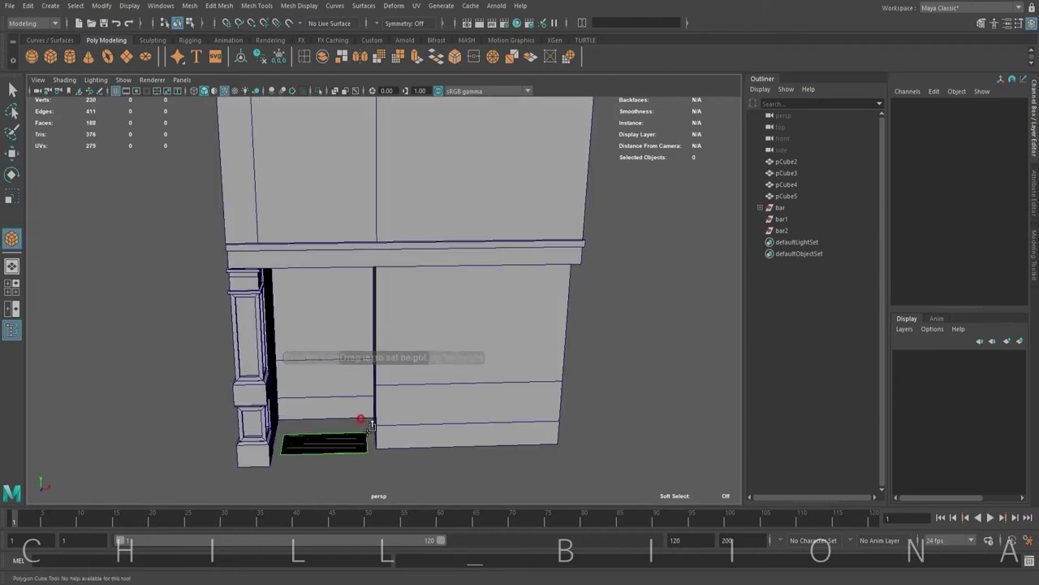
Step: Draw a new box near the floor and set its width to 220
left_click_drag(371, 424, 382, 250)
key("f")
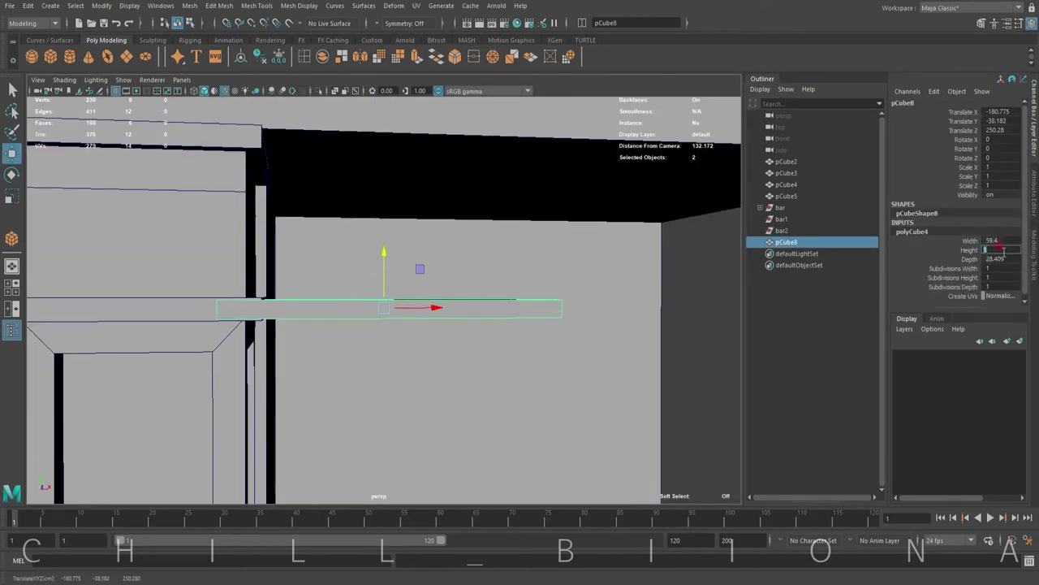
right_click_drag(574, 392, 520, 382, "alt")
left_click_drag(519, 382, 451, 387, "alt")
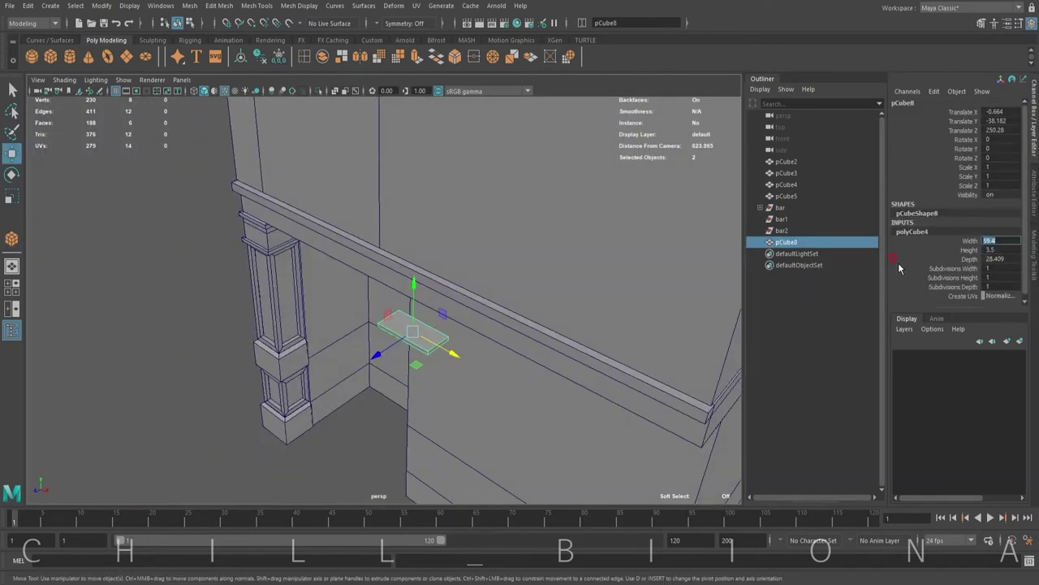
type("10")
left_click_drag(401, 417, 436, 420, "alt")
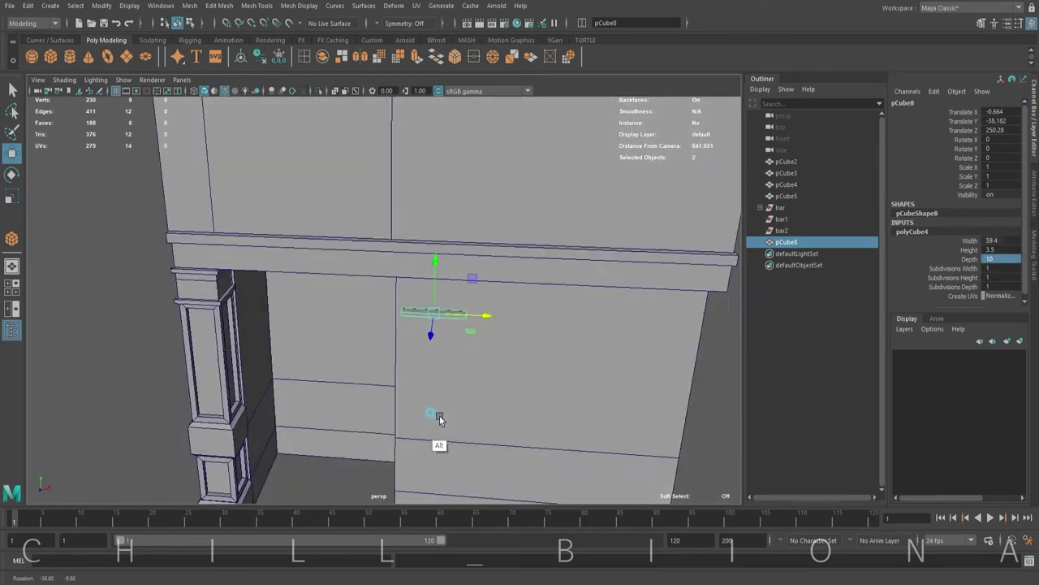
type("220")
key("Return")
Step: Set the rail's height to 3.5 and depth to 20, then isolate the two beams
left_click_drag(433, 366, 516, 386, "alt")
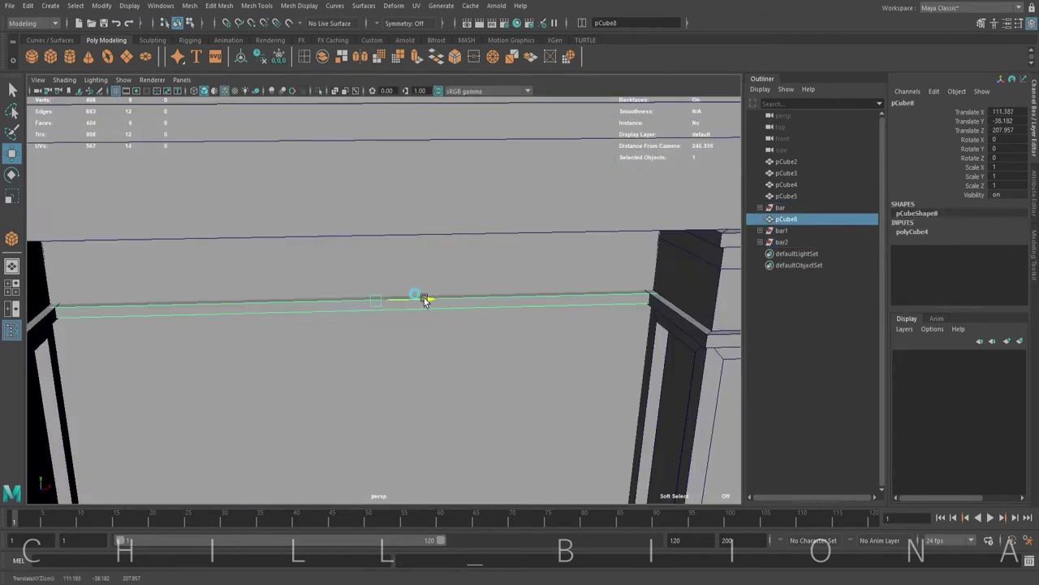
mouse_move(405, 294)
left_mouse_down("alt")
mouse_move(335, 378)
mouse_move(330, 320)
mouse_move(395, 359)
mouse_move(368, 190)
mouse_move(372, 390)
mouse_move(375, 376)
mouse_move(575, 354)
mouse_move(372, 376)
mouse_move(296, 114)
left_mouse_up("alt")
left_click(912, 231)
left_click(915, 260)
key("ctrl+1")
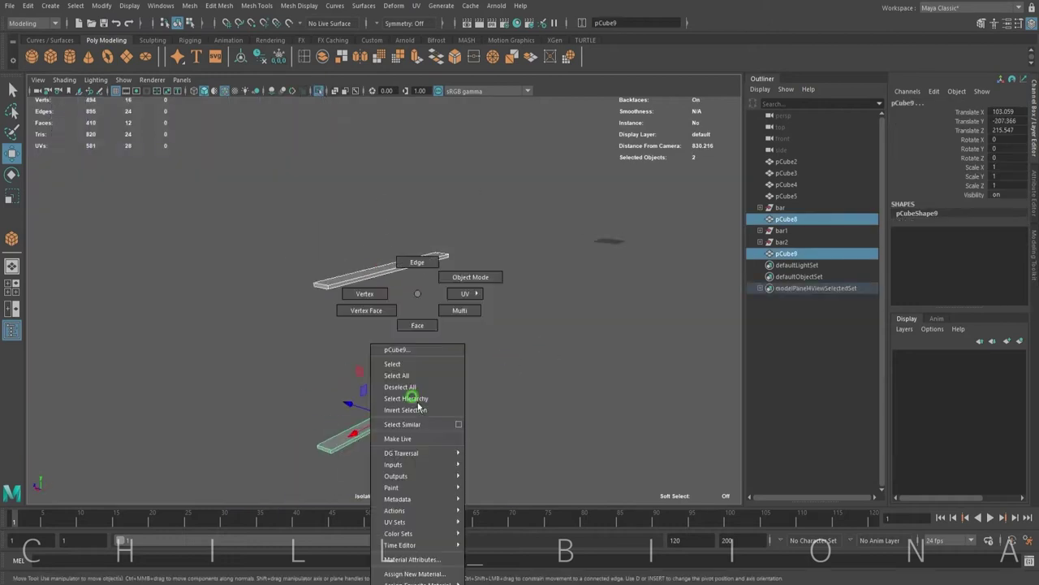
Step: Duplicate the rail into horizontal mullions, raising one just under the top lintel
right_click_drag(382, 273, 378, 279)
key("ctrl+1")
key("ctrl+d")
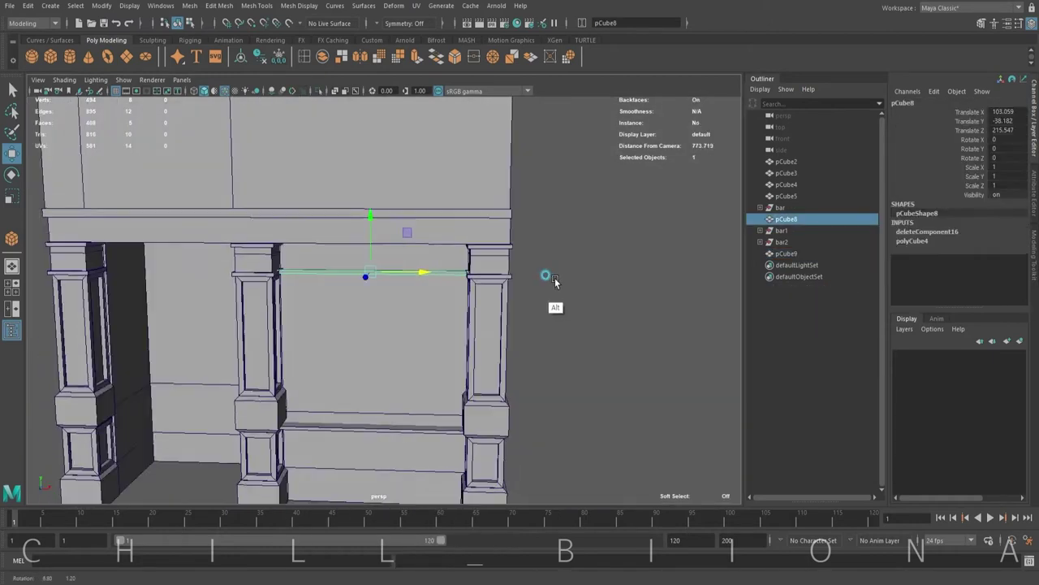
mouse_move(365, 244)
left_mouse_down()
mouse_move(350, 363)
mouse_move(342, 262)
left_mouse_up()
key("r")
key("w")
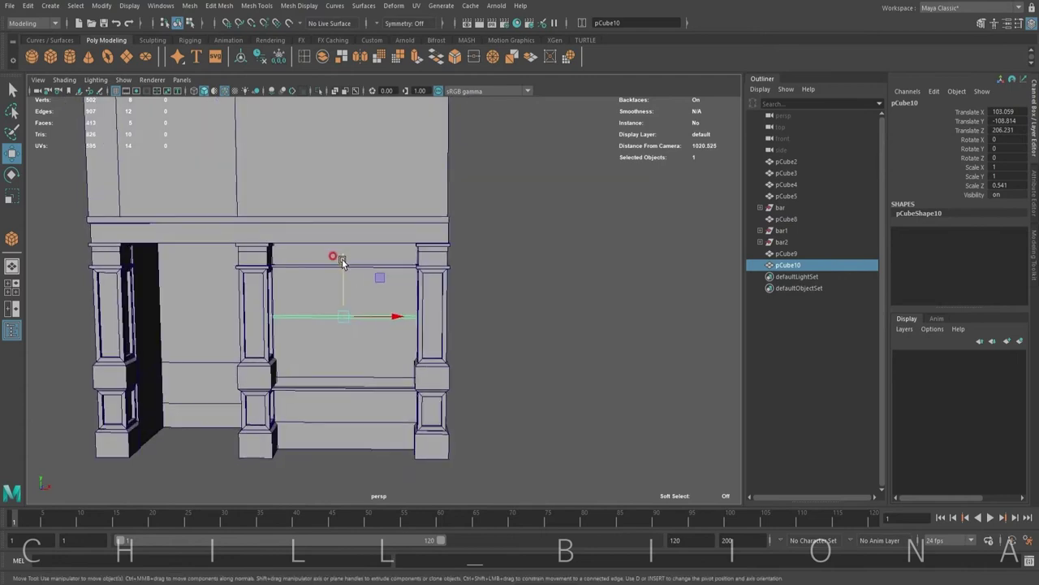
key("ctrl+d")
right_click_drag(495, 324, 645, 251, "alt")
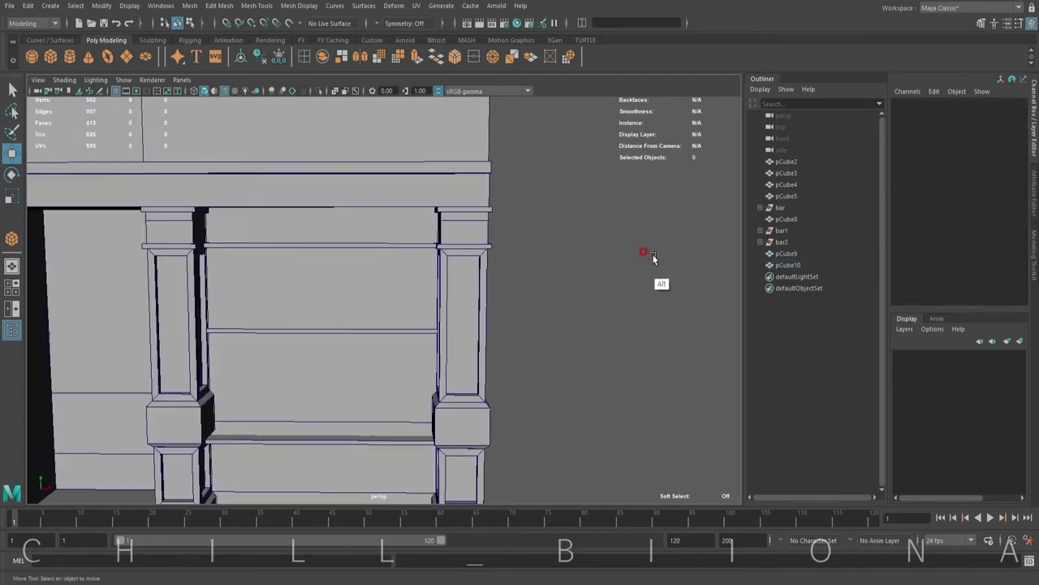
mouse_move(644, 251)
left_mouse_down("alt")
mouse_move(343, 385)
mouse_move(346, 308)
mouse_move(332, 276)
left_mouse_up("alt")
key("r")
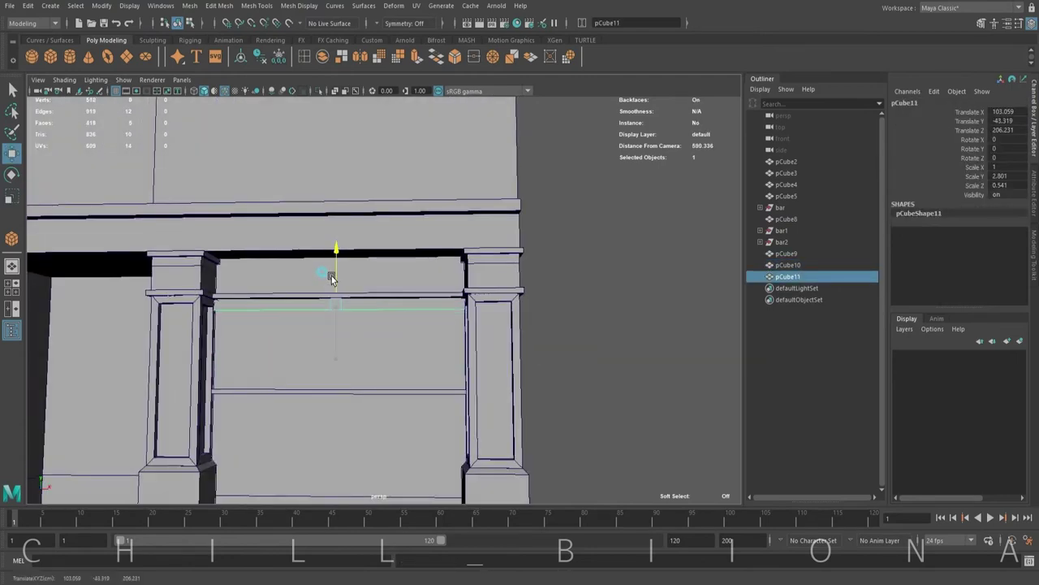
right_click_drag(331, 275, 528, 285, "alt")
key("w")
left_click_drag(353, 236, 353, 194)
Step: Duplicate and rotate copies into vertical mullions beside each pillar and the middle panel
key("ctrl+d")
left_click_drag(353, 335, 343, 161)
key("ctrl+d")
key("ctrl+d")
key("e")
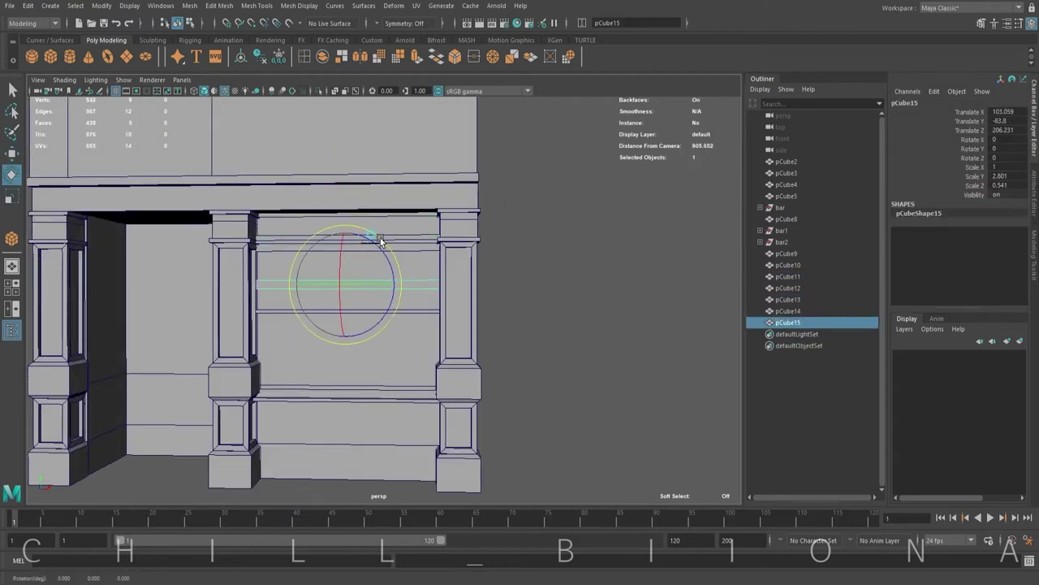
key("ctrl+d")
mouse_move(378, 239)
left_mouse_down()
mouse_move(346, 270)
mouse_move(255, 263)
left_mouse_up()
key("w")
left_click_drag(309, 322, 455, 286)
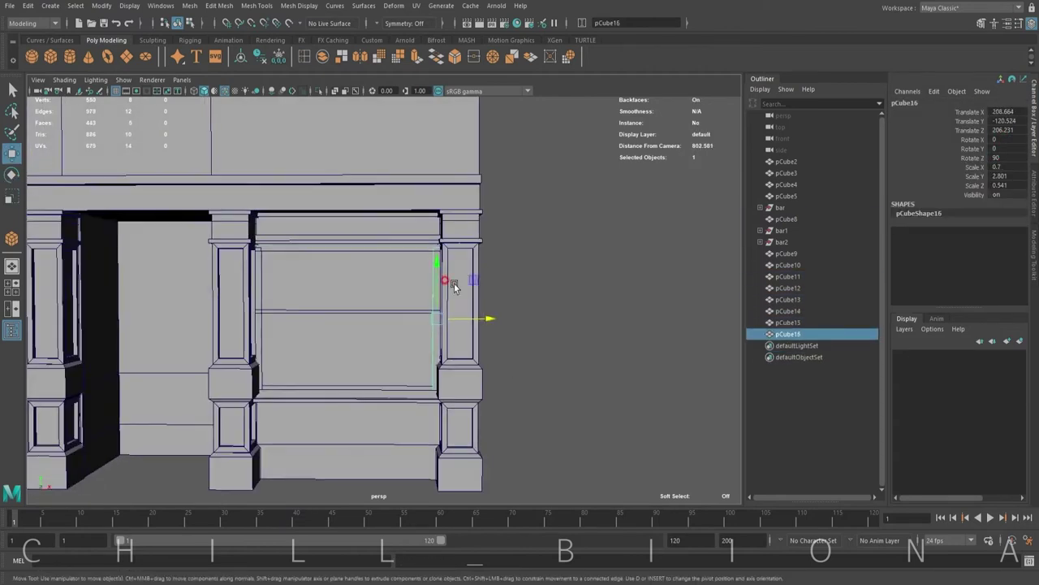
key("ctrl+d")
key("ctrl+d")
left_click_drag(515, 255, 376, 320)
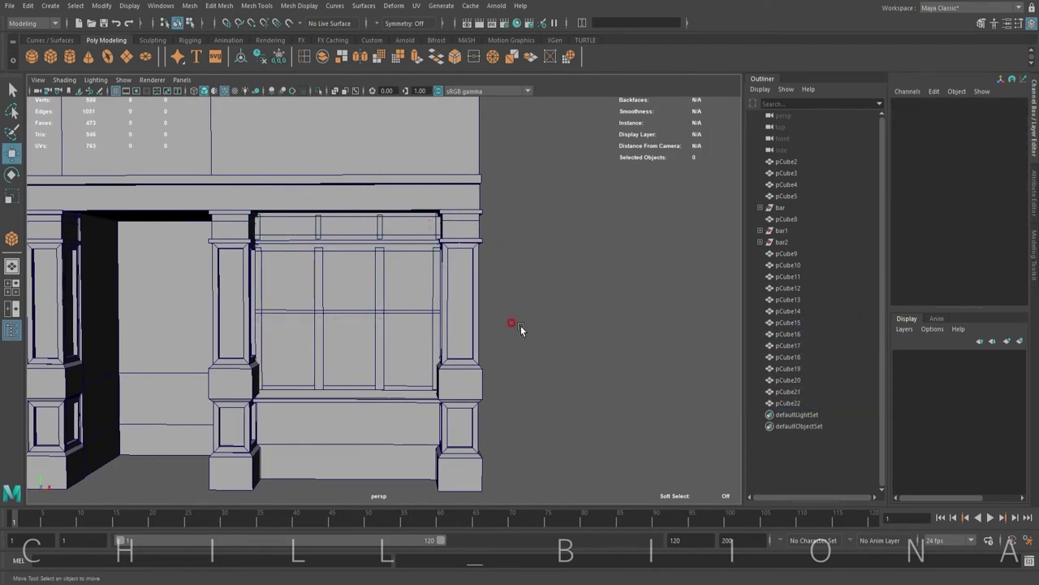
Step: Draw a plane beside the building and rotate it 90 on X to stand upright
right_click_drag(290, 410, 371, 357, "shift")
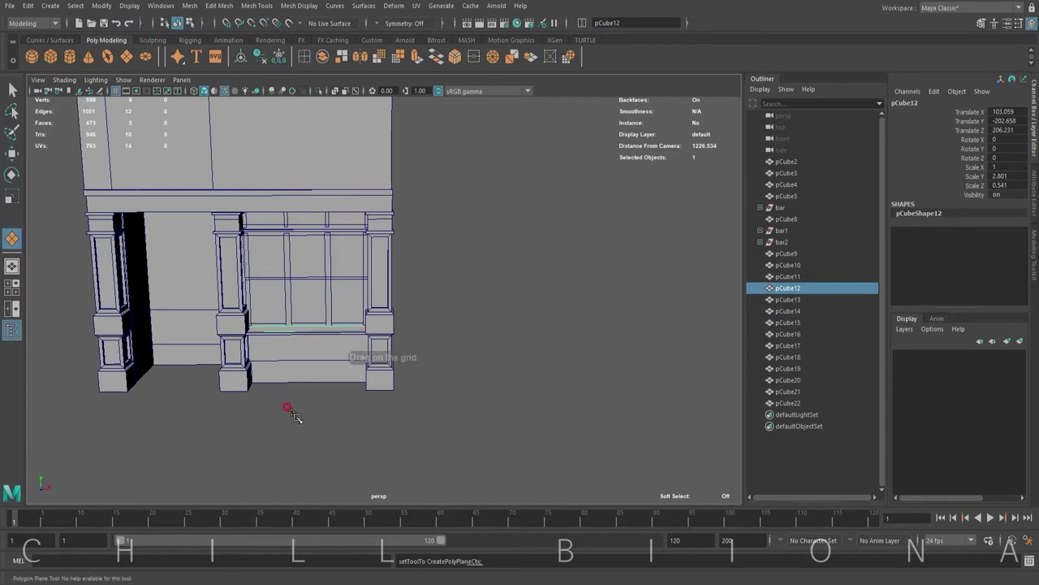
key("e")
left_click_drag(300, 341, 299, 311)
key("Return")
key("w")
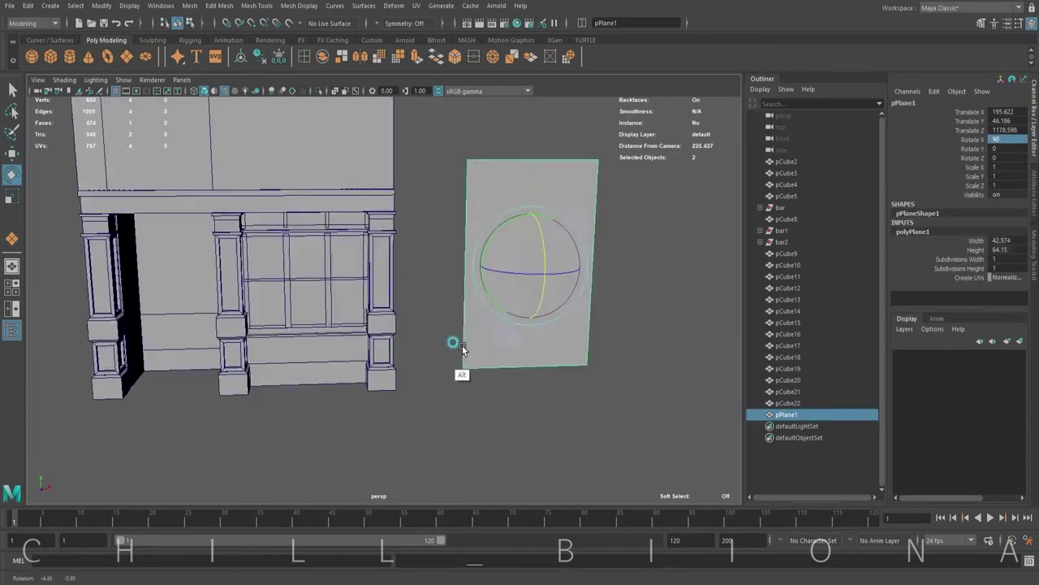
mouse_move(454, 343)
left_mouse_down()
mouse_move(301, 239)
mouse_move(177, 349)
left_mouse_up()
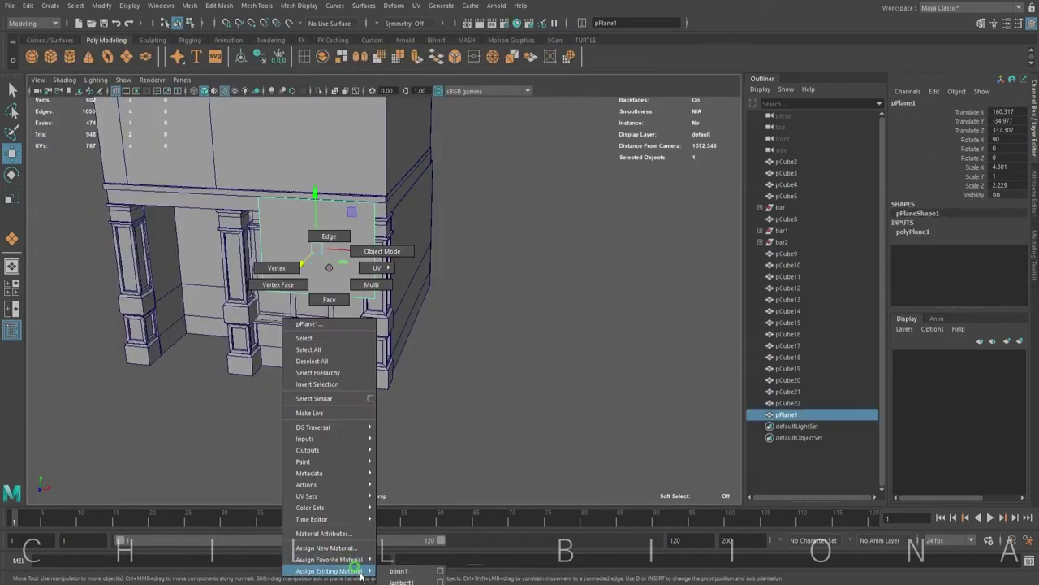
Step: Assign the cyan glass material to the plane and duplicate it as a strip above the window
right_click_drag(341, 274, 373, 568)
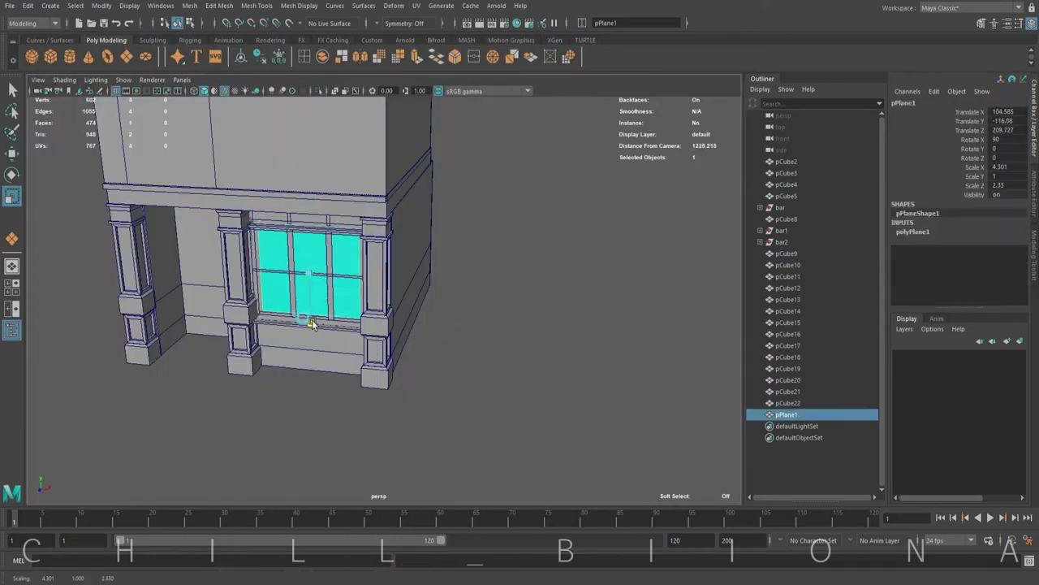
key("f")
key("w")
right_click_drag(395, 267, 349, 342, "alt")
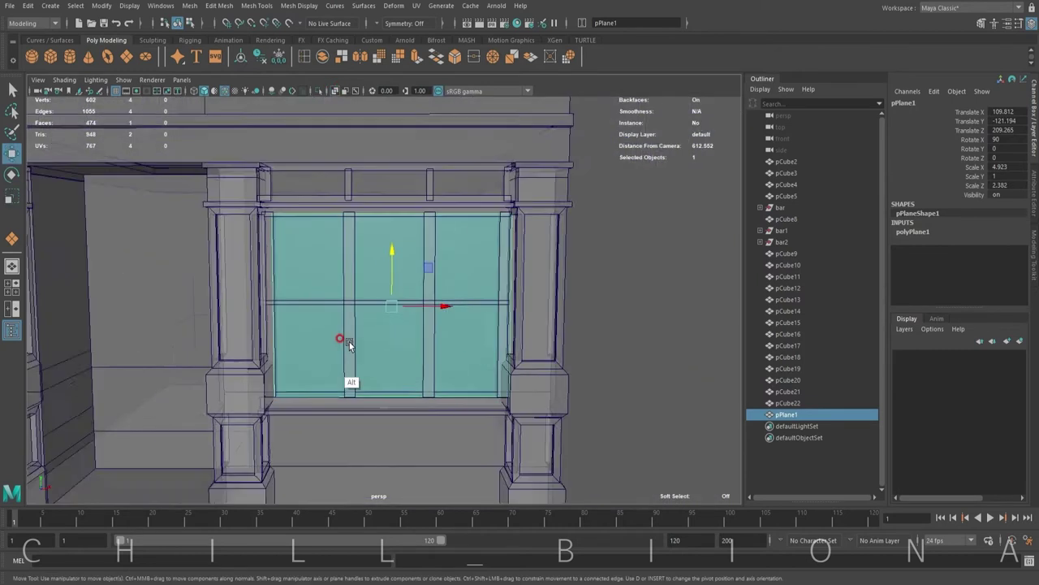
key("ctrl+d")
left_click_drag(391, 268, 390, 198)
Step: Create a door box 74.1 wide and 250 high and seat it in the doorway
right_click_drag(418, 151, 341, 406, "alt")
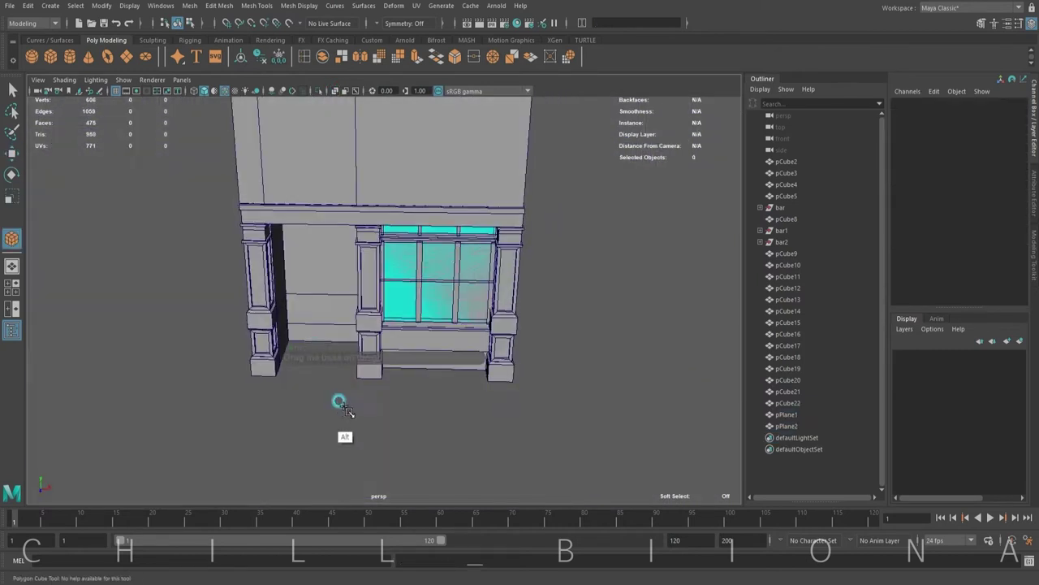
left_click_drag(336, 215, 290, 262, "alt")
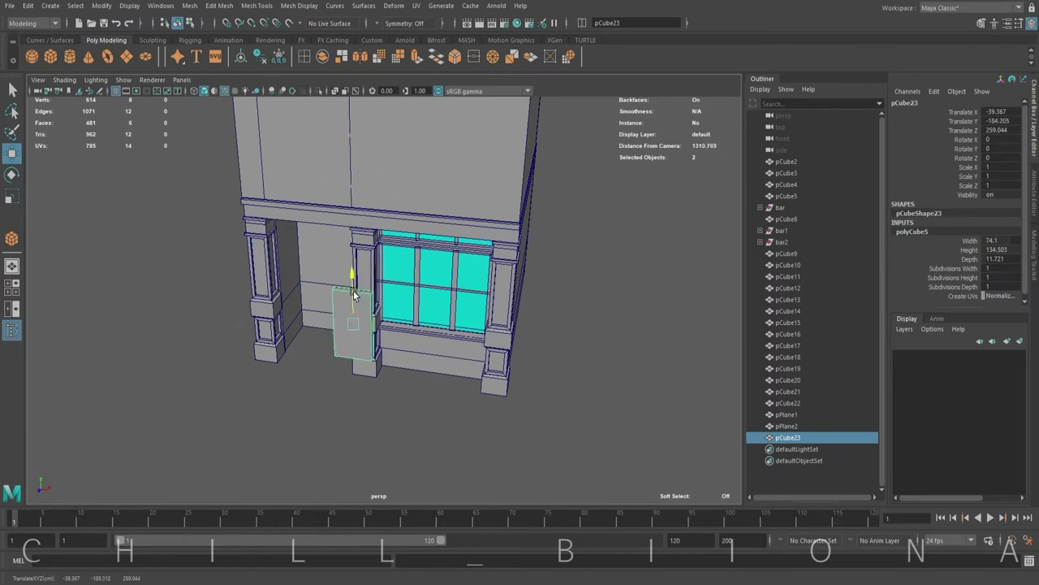
key("Return")
left_click_drag(341, 341, 395, 360, "alt")
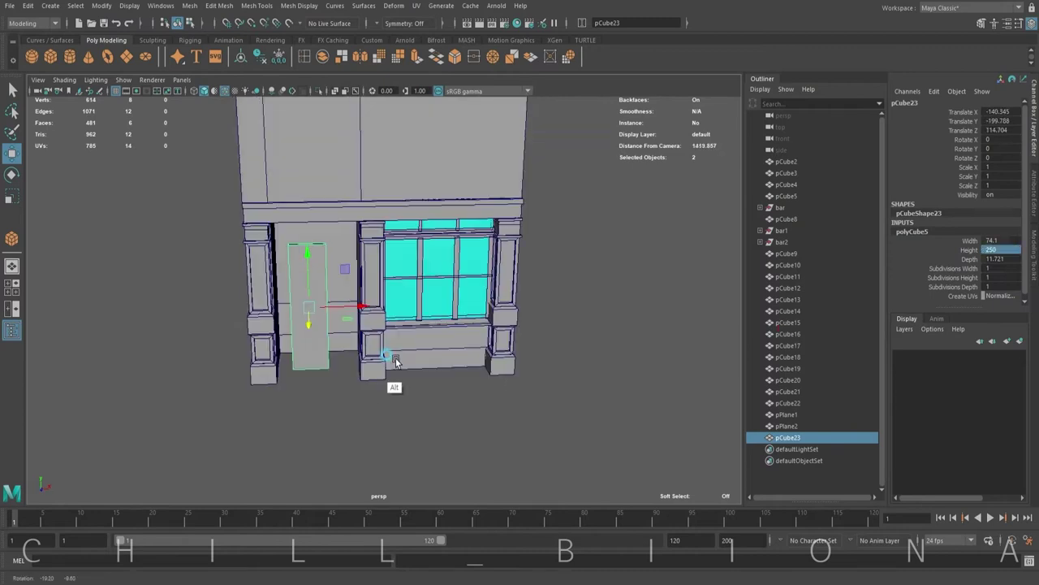
left_click_drag(308, 325, 302, 232)
right_click_drag(301, 232, 426, 356, "alt")
left_click_drag(425, 356, 398, 354, "alt")
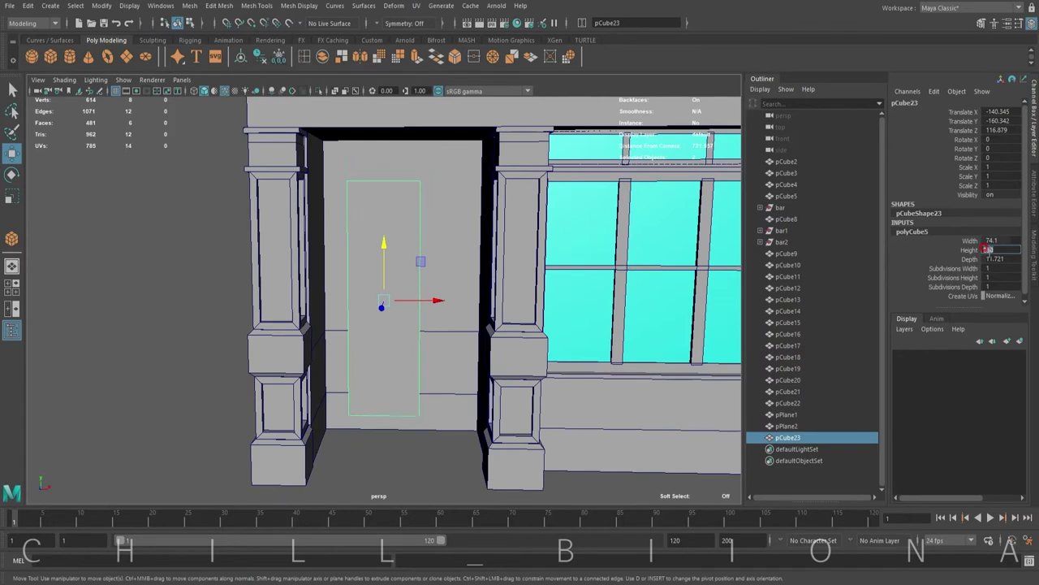
left_click_drag(439, 301, 442, 315)
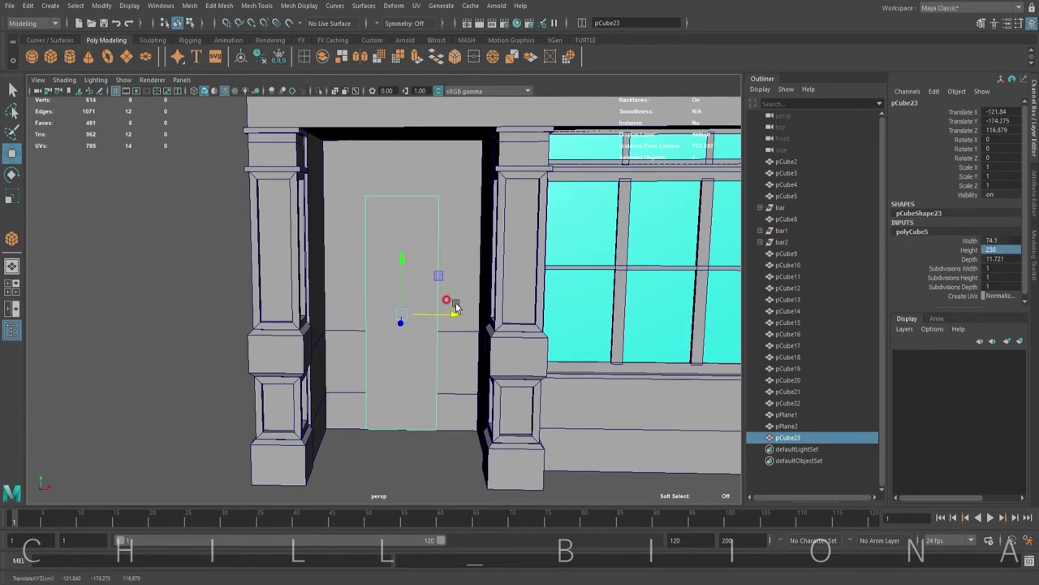
key("Return")
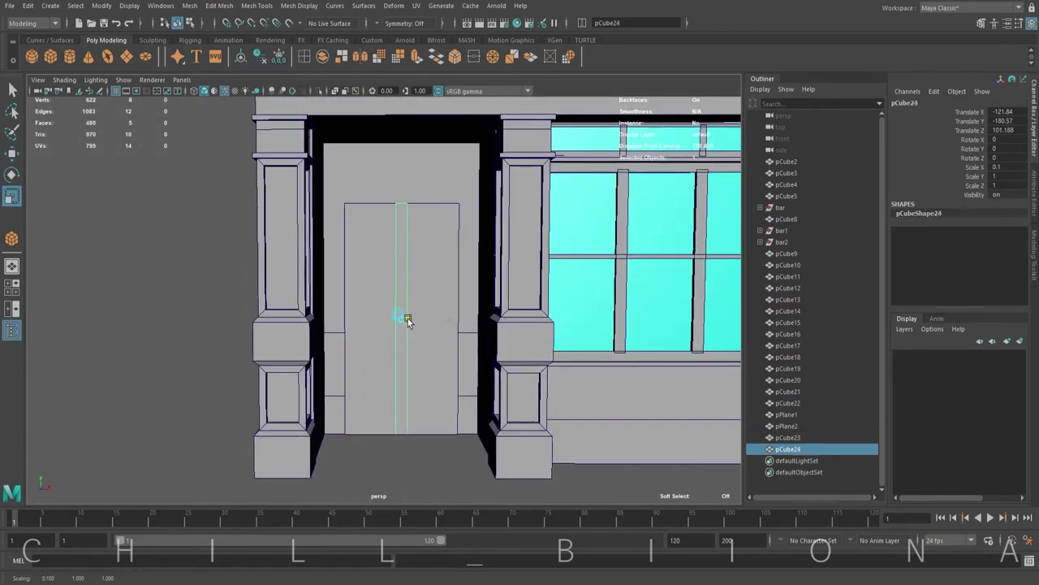
Step: Frame the door's left, right and top edges with thin trim pieces, stretching the sides up to meet the top bar
key("w")
mouse_move(408, 320)
left_mouse_down()
mouse_move(366, 311)
mouse_move(393, 323)
mouse_move(487, 310)
left_mouse_up()
key("r")
key("ctrl+d")
key("ctrl+d")
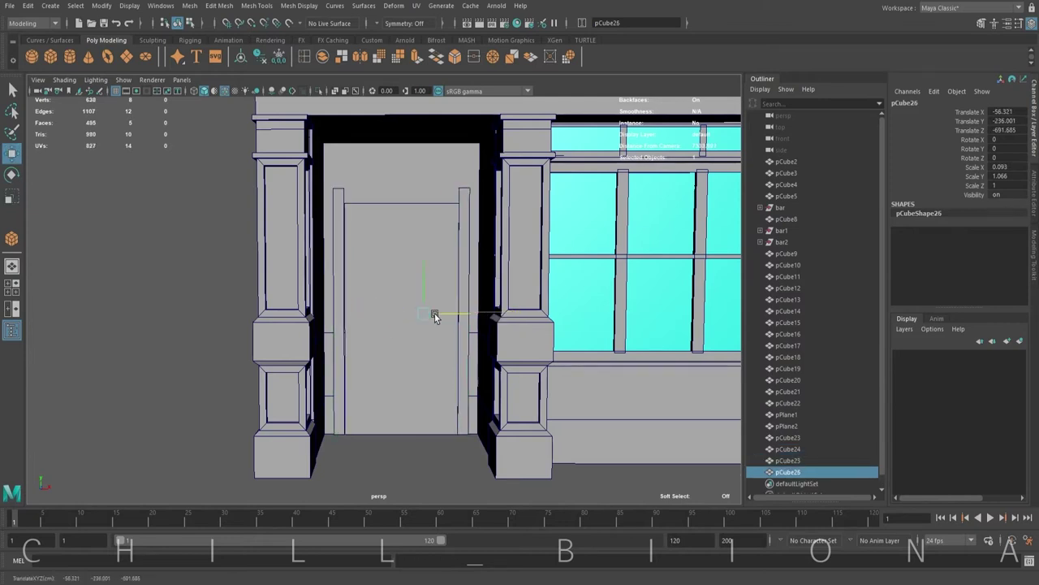
key("e")
left_click_drag(406, 243, 452, 314)
key("r")
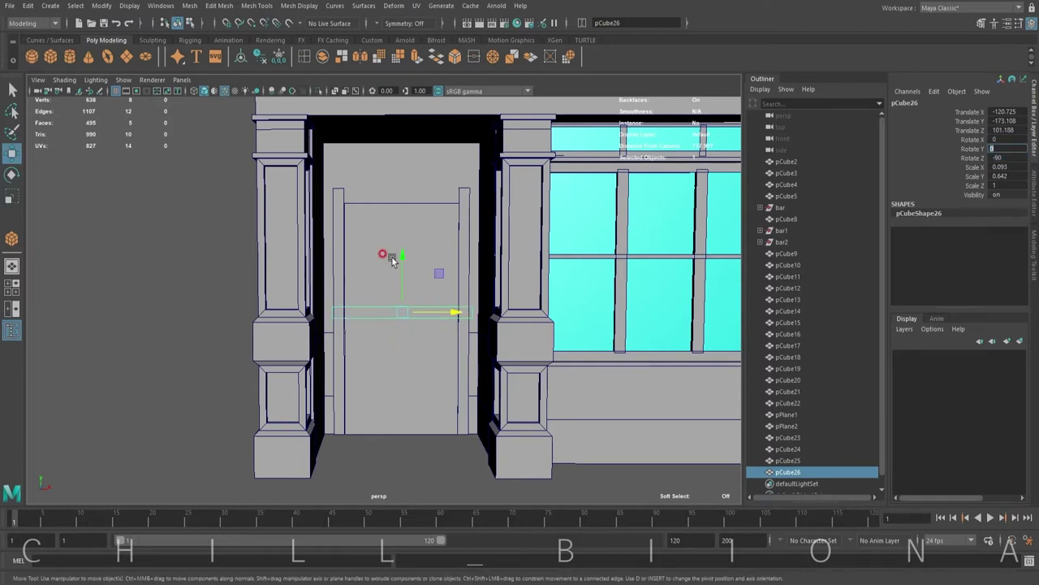
left_click_drag(401, 258, 401, 158)
left_click(455, 228)
key("F9")
left_click_drag(471, 188, 463, 137)
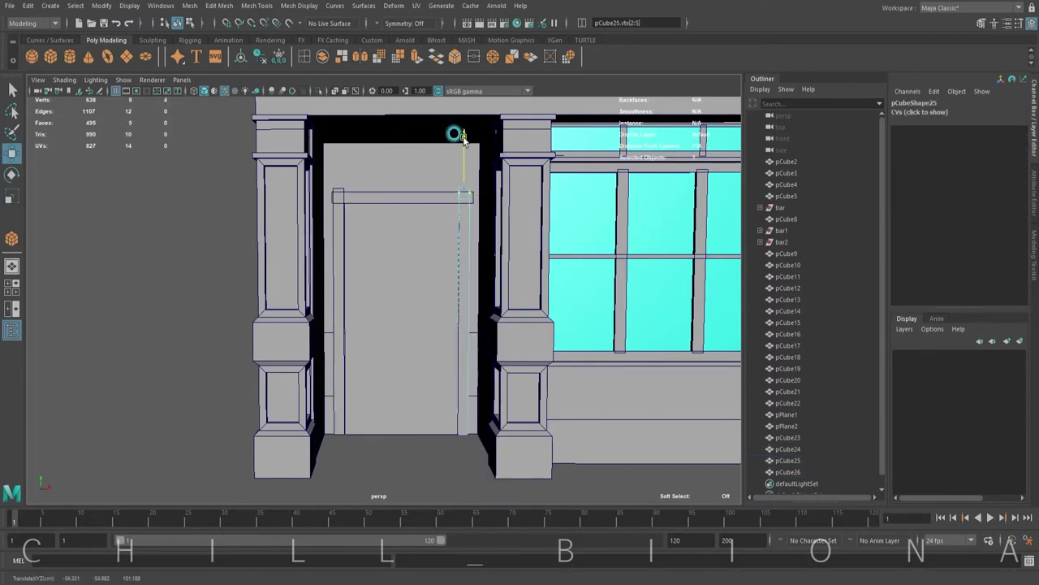
key("F8")
mouse_move(348, 188)
left_mouse_down()
mouse_move(339, 158)
mouse_move(263, 301)
mouse_move(432, 346)
left_mouse_up()
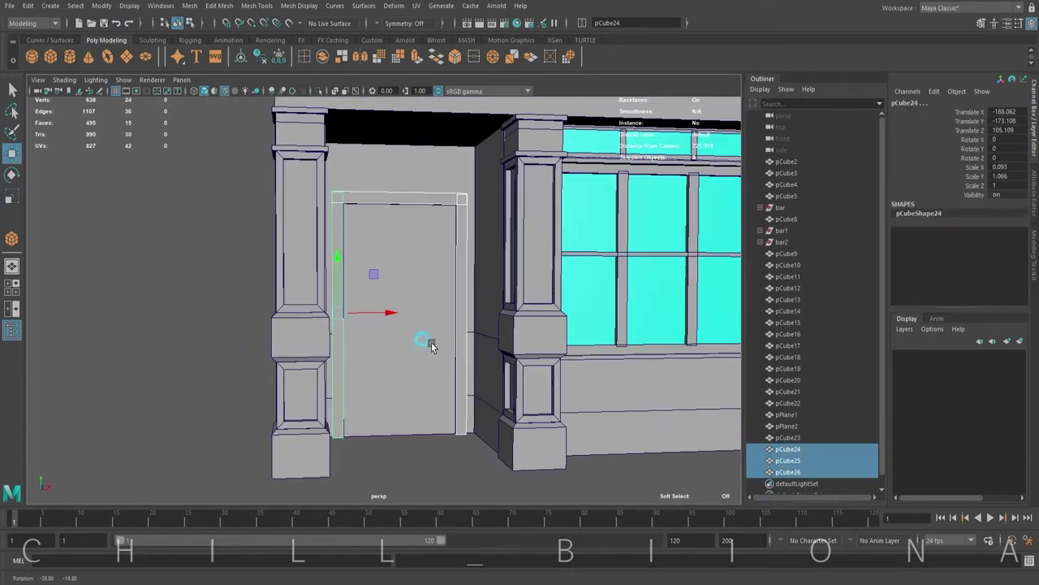
Step: Create a flat cylinder above the door, rotated upright and scaled into a disc
scroll(432, 346, "down", 3)
mouse_move(209, 429)
left_mouse_down()
mouse_move(363, 418)
mouse_move(360, 336)
mouse_move(380, 314)
mouse_move(365, 312)
mouse_move(470, 293)
mouse_move(378, 317)
mouse_move(382, 344)
mouse_move(307, 293)
mouse_move(434, 341)
mouse_move(488, 324)
mouse_move(527, 338)
mouse_move(388, 256)
left_mouse_up()
key("e")
key("w")
key("f")
key("r")
scroll(349, 297, "down", 3)
key("w")
key("ctrl+1")
key("ctrl+1")
Step: Add a horizontal edge loop to the door and extrude its lower face with an inset offset
scroll(390, 216, "down", 3)
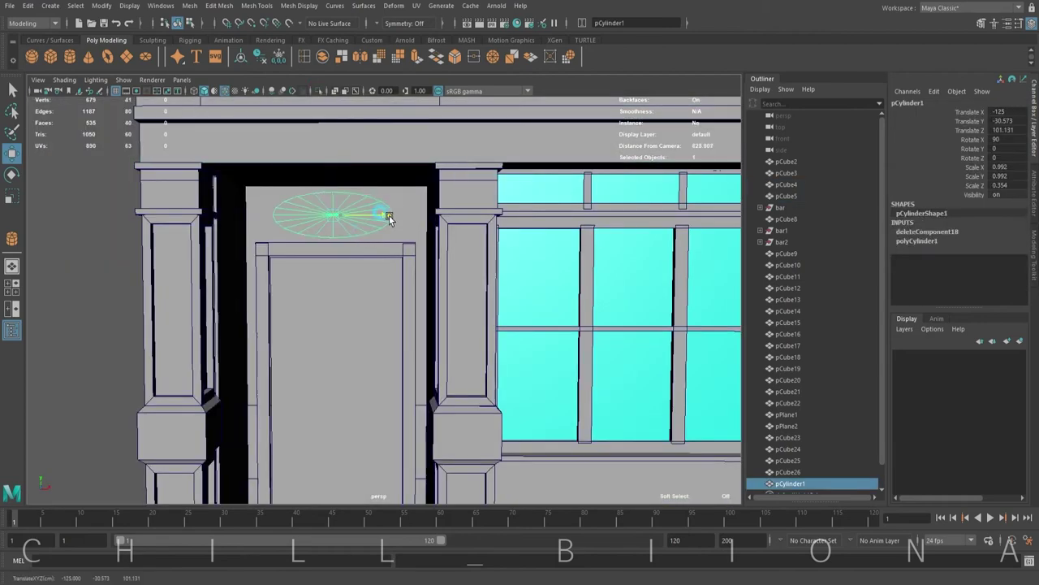
left_click(377, 214)
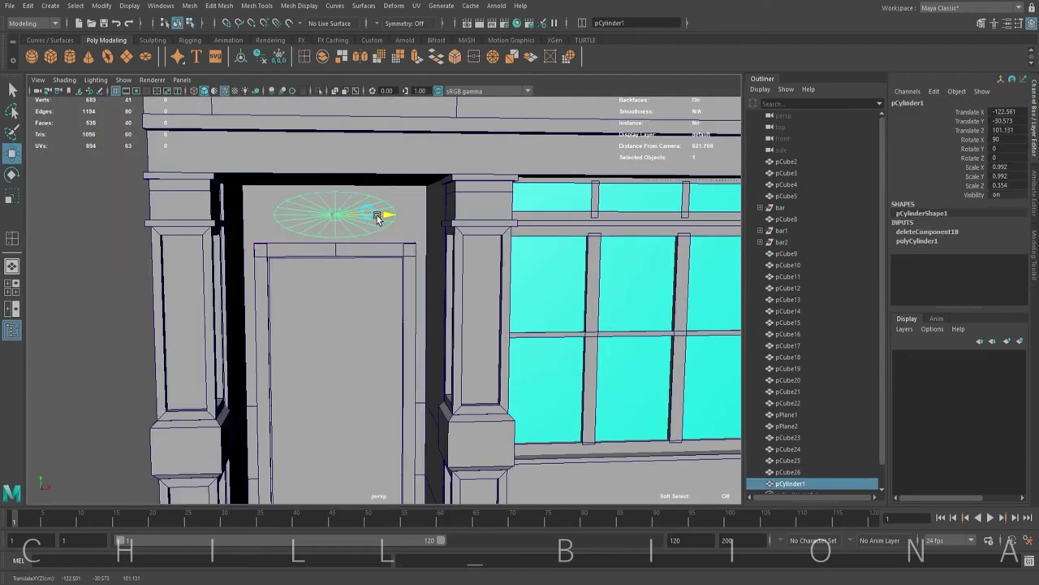
scroll(343, 376, "down", 2)
left_click(348, 376)
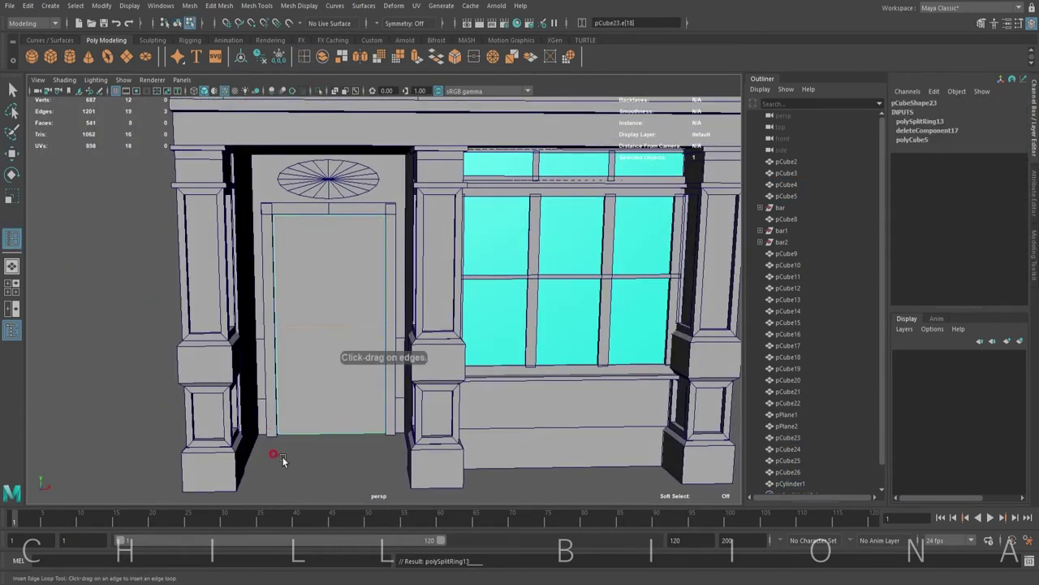
left_click(339, 332)
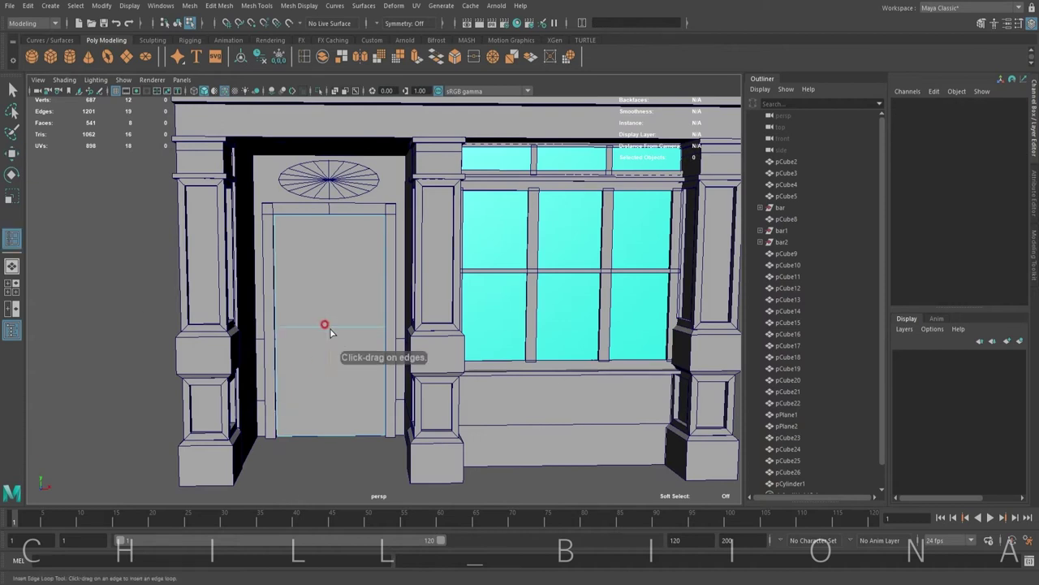
key("w")
left_click(315, 410)
right_click_drag(309, 292, 308, 329)
left_click(325, 389)
right_click_drag(358, 349, 406, 328, "alt")
key("ctrl+e")
left_click(658, 185)
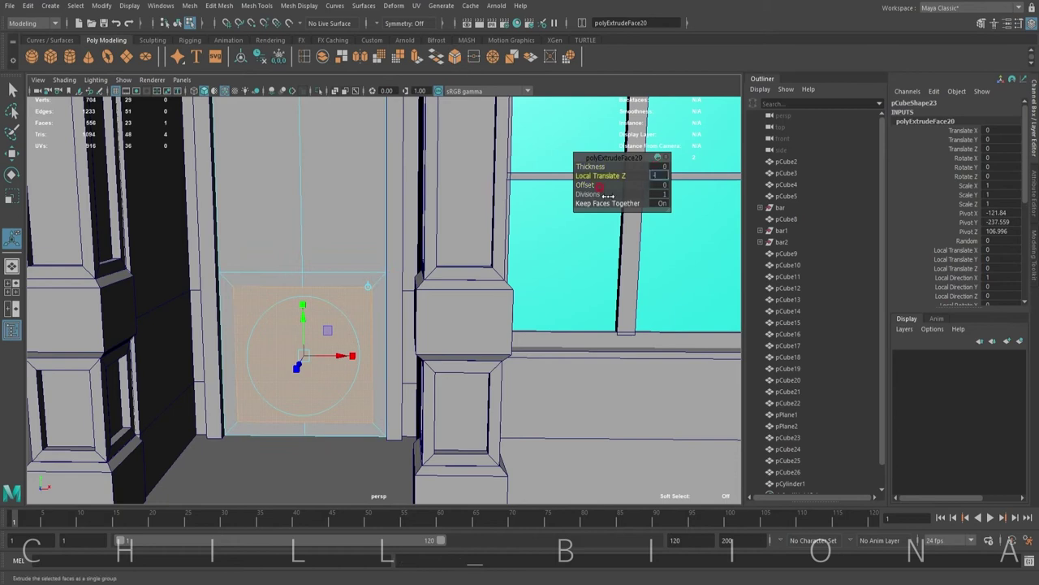
Step: Inset the upper-left and upper-right door faces as two tall panels
mouse_move(607, 196)
left_mouse_down("alt")
mouse_move(306, 457)
mouse_move(349, 464)
left_mouse_up("alt")
left_click(276, 243)
right_click_drag(348, 464, 357, 439, "alt")
key("ctrl+e")
left_click(658, 184)
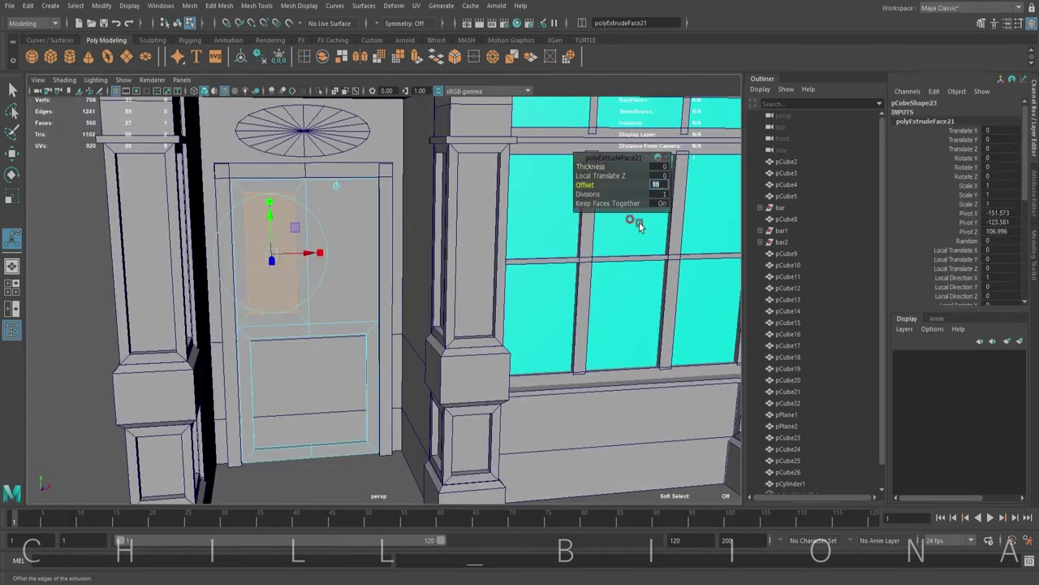
left_click_drag(605, 273, 568, 268, "alt")
left_click(349, 244)
key("ctrl+e")
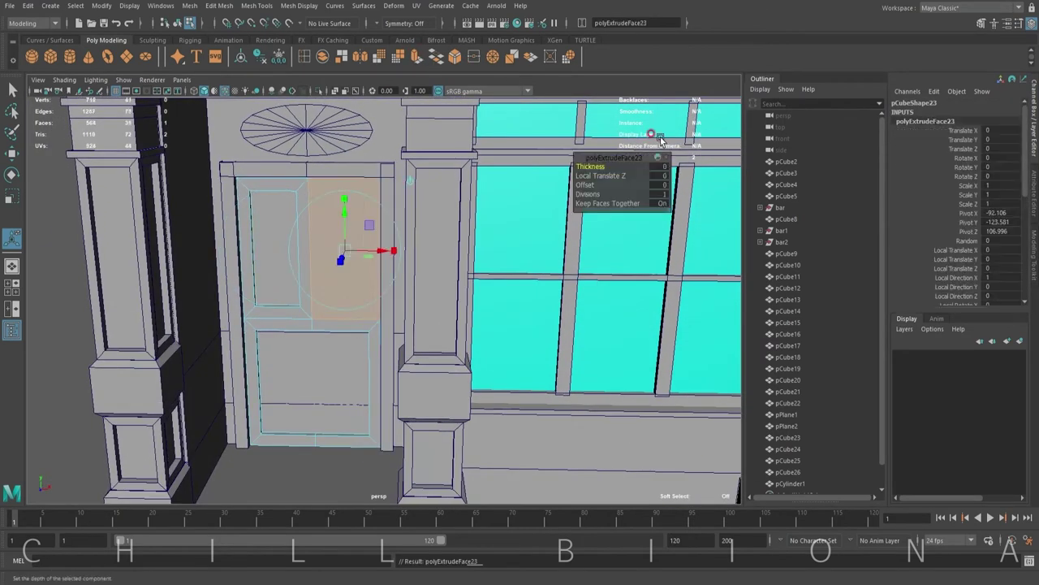
key("F8")
Step: Isolate the door and scale the lower panel's bottom vertices to tidy the inset
mouse_move(324, 470)
left_mouse_down("alt")
mouse_move(347, 378)
mouse_move(313, 348)
mouse_move(348, 482)
left_mouse_up("alt")
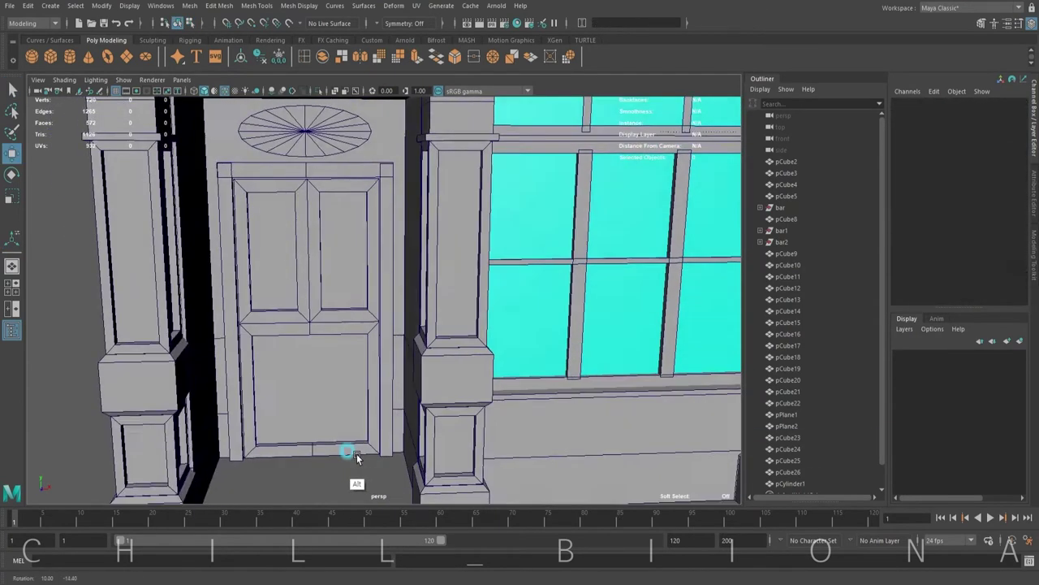
key("ctrl+1")
key("F9")
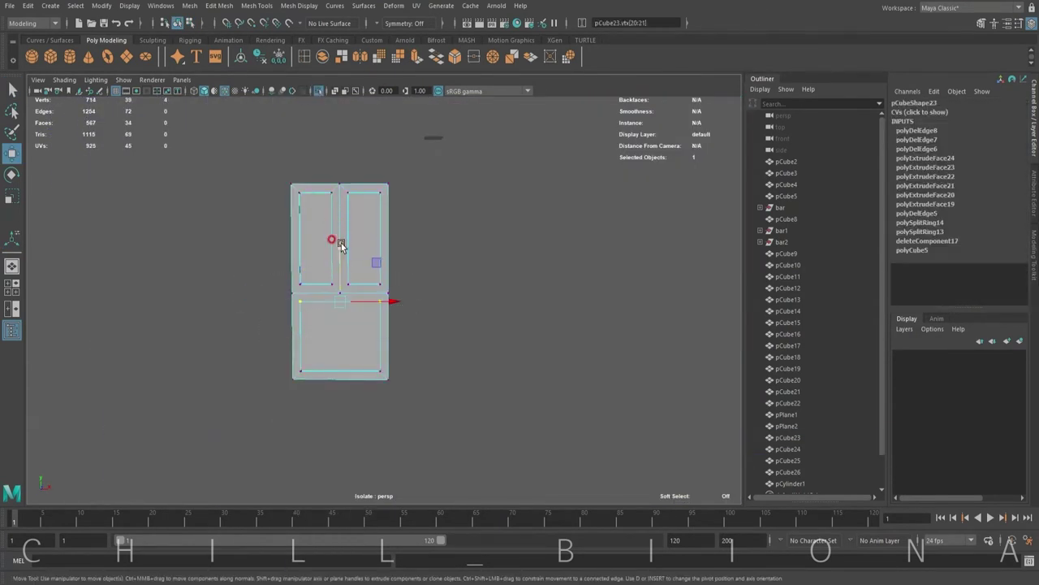
key("r")
mouse_move(274, 360)
left_mouse_down("shift")
mouse_move(394, 375)
mouse_move(370, 382)
left_mouse_up("shift")
key("ctrl+1")
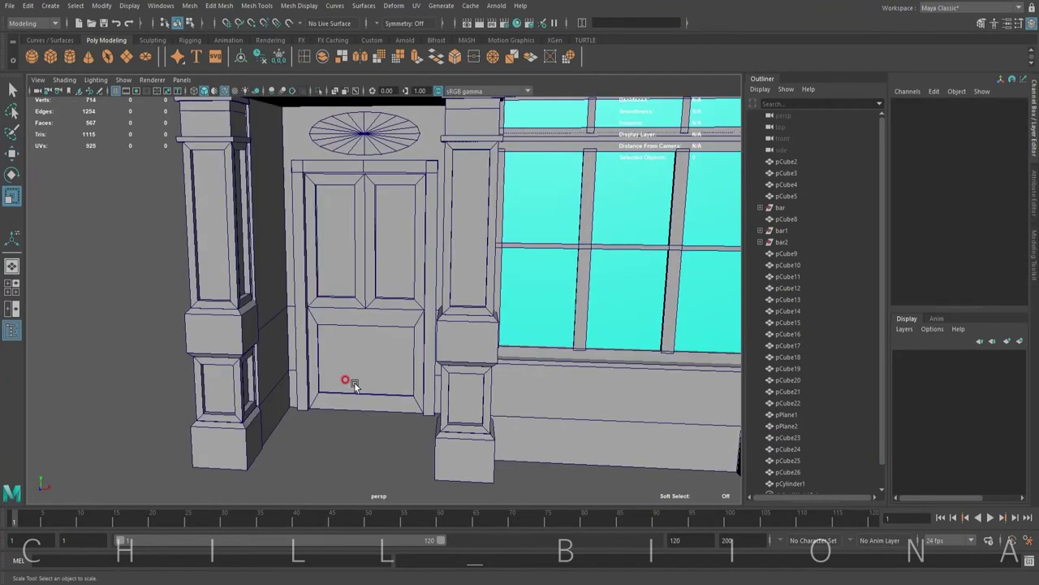
Step: Show the whole facade framed in a maximised front view
key("space")
key("a")
key("space")
Step: Draw an edit-point S-curve and stretch its points vertically
left_click(190, 39)
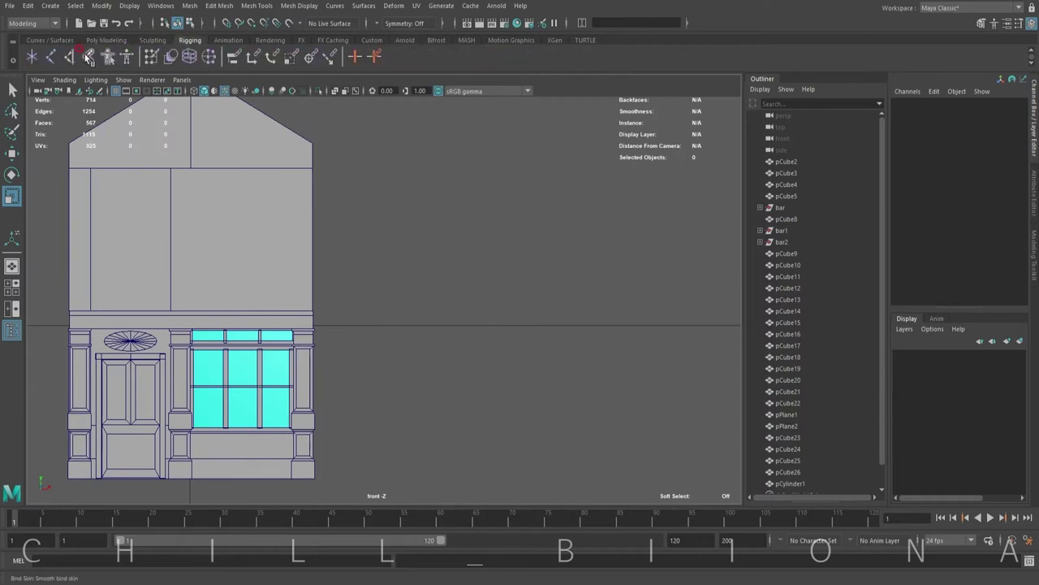
left_click(50, 40)
left_click(88, 56)
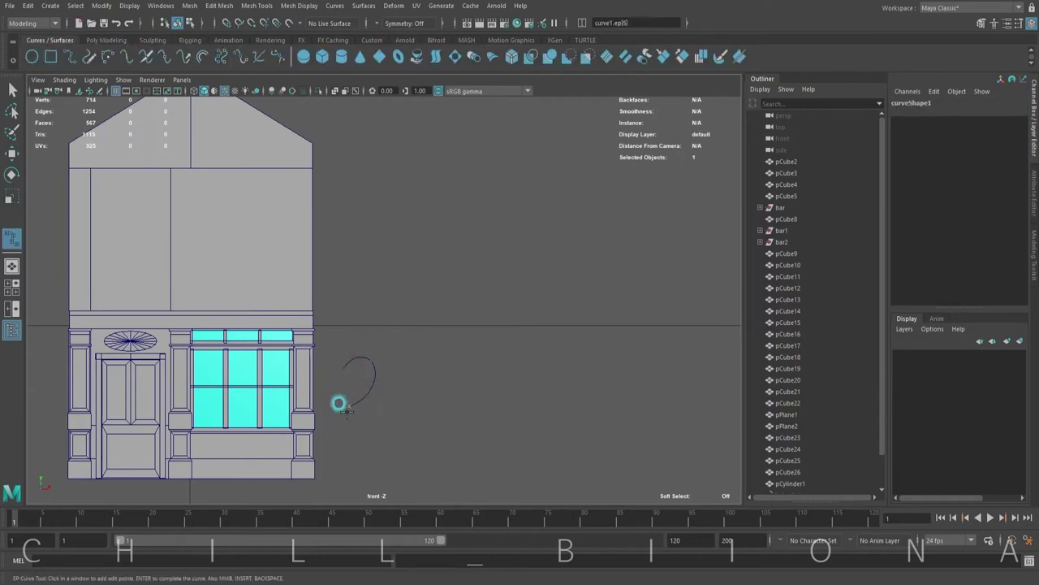
key("Return")
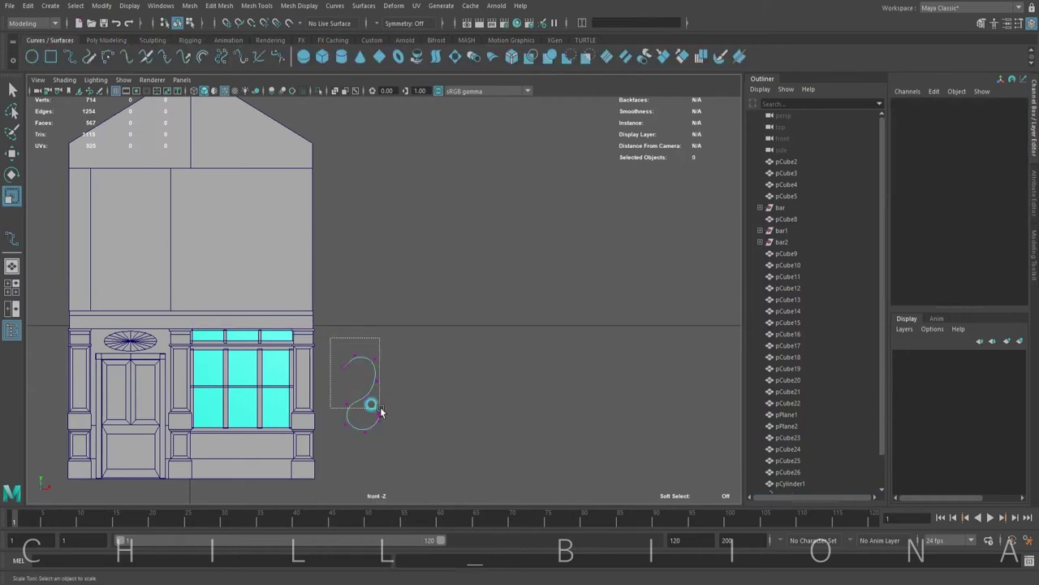
key("r")
left_click_drag(358, 326, 357, 319)
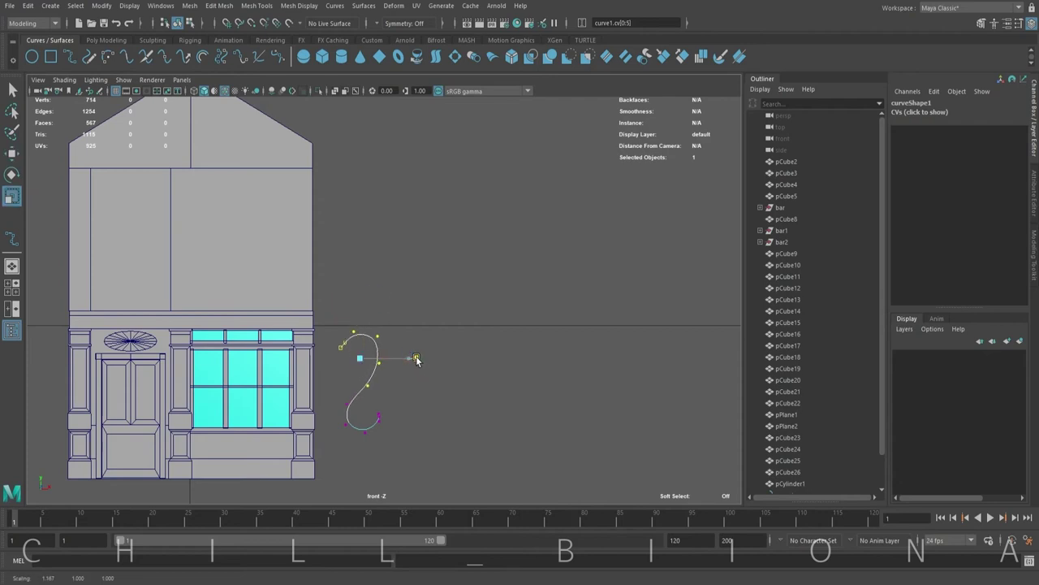
key("w")
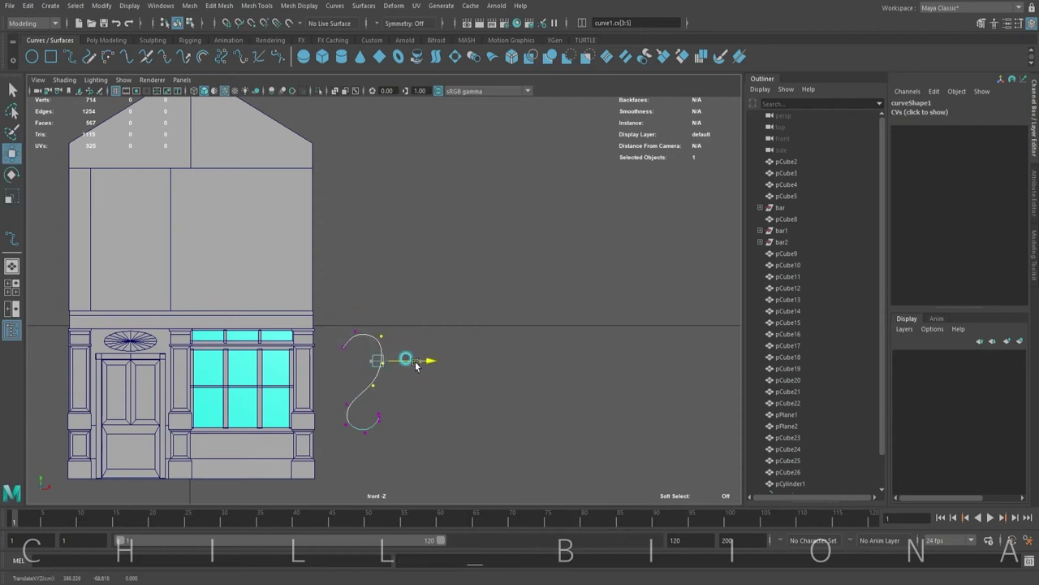
key("F8")
key("space")
Step: Create a polygon cylinder and move, scale and tilt it onto the curve's start
left_click(106, 39)
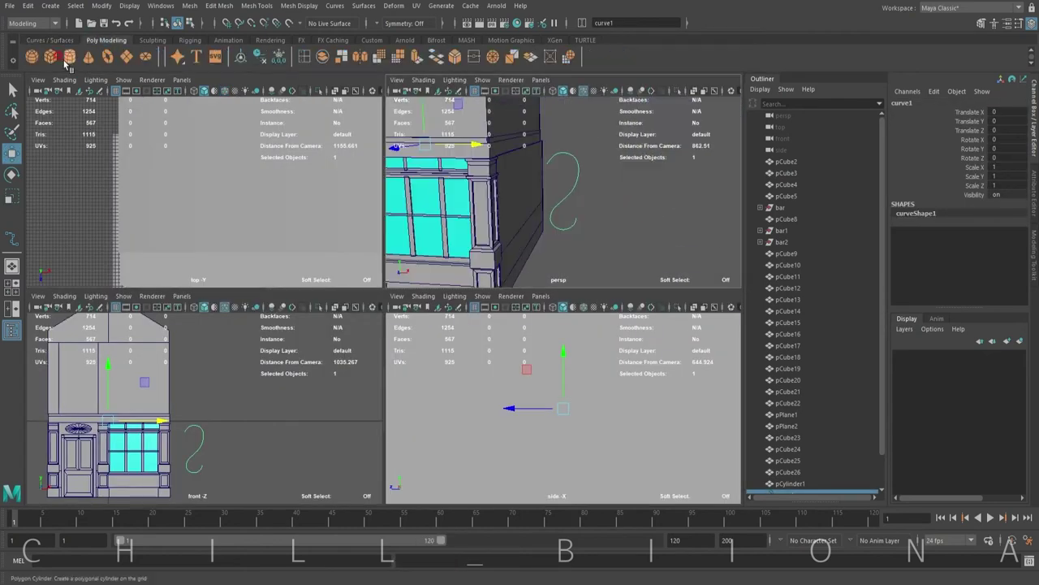
left_click(69, 65)
left_click_drag(560, 223, 568, 215)
key("space")
key("f")
right_click_drag(452, 301, 355, 338, "alt")
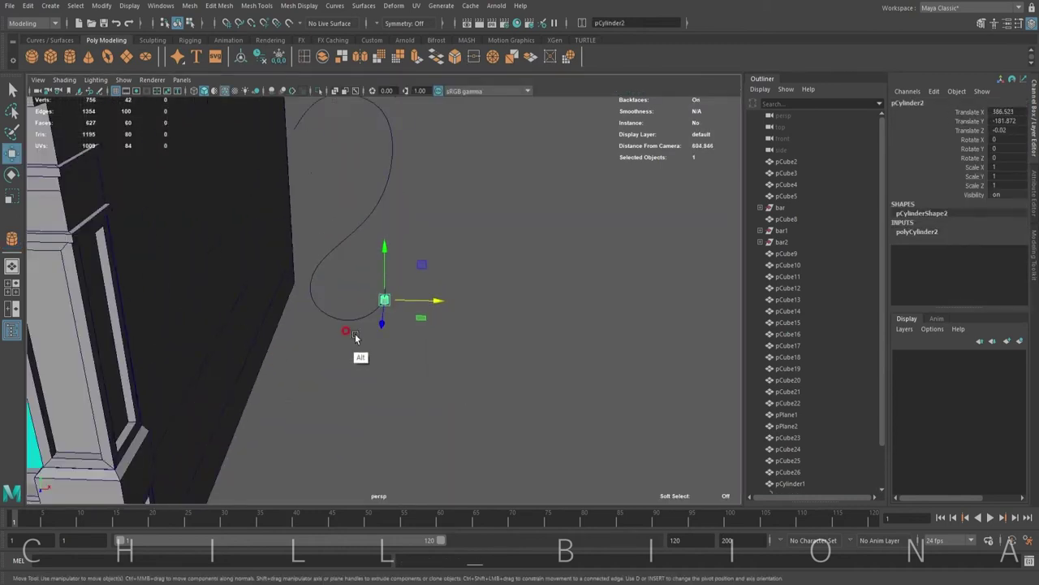
middle_click_drag(355, 338, 388, 116)
key("e")
key("r")
mouse_move(357, 146)
left_mouse_down()
mouse_move(365, 179)
mouse_move(371, 167)
left_mouse_up()
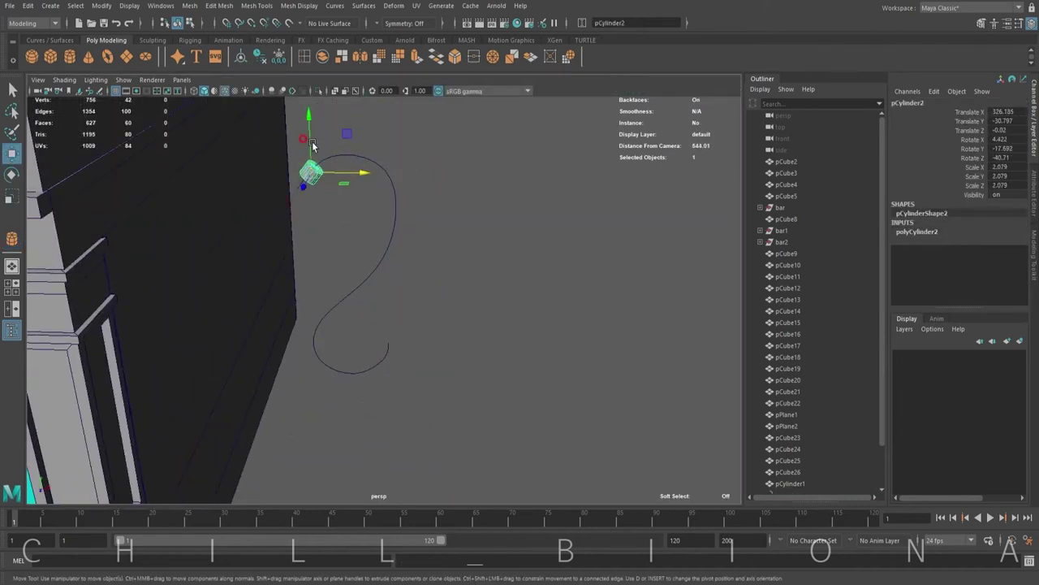
key("w")
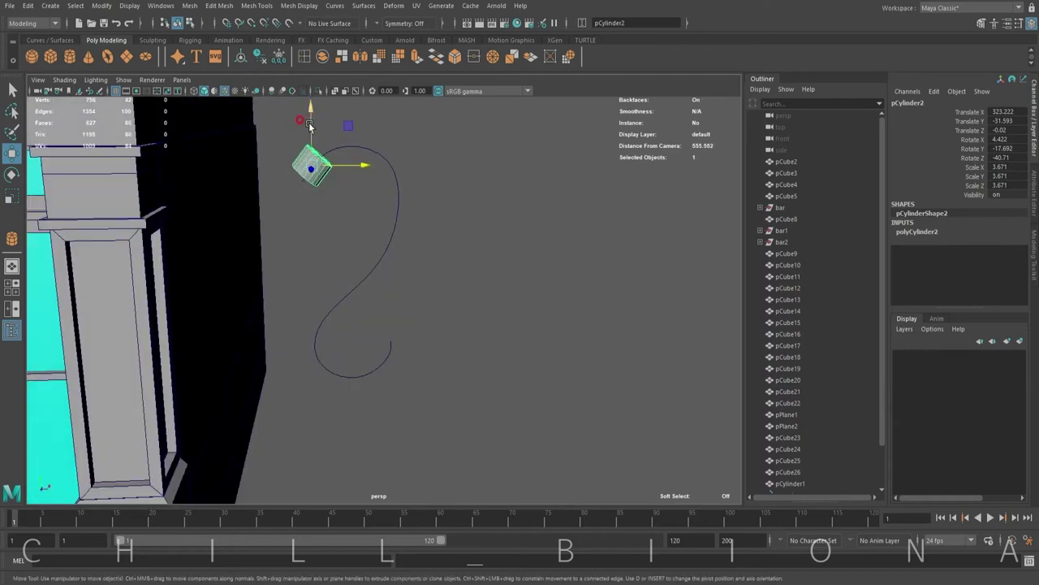
Step: Extrude the cylinder along the S-curve with thickness 0.5 to form a curled tube
left_click(308, 139)
mouse_move(274, 144)
left_mouse_down("alt")
mouse_move(215, 215)
mouse_move(443, 270)
mouse_move(284, 187)
left_mouse_up("alt")
left_click_drag(268, 268, 412, 96)
key("ctrl+e")
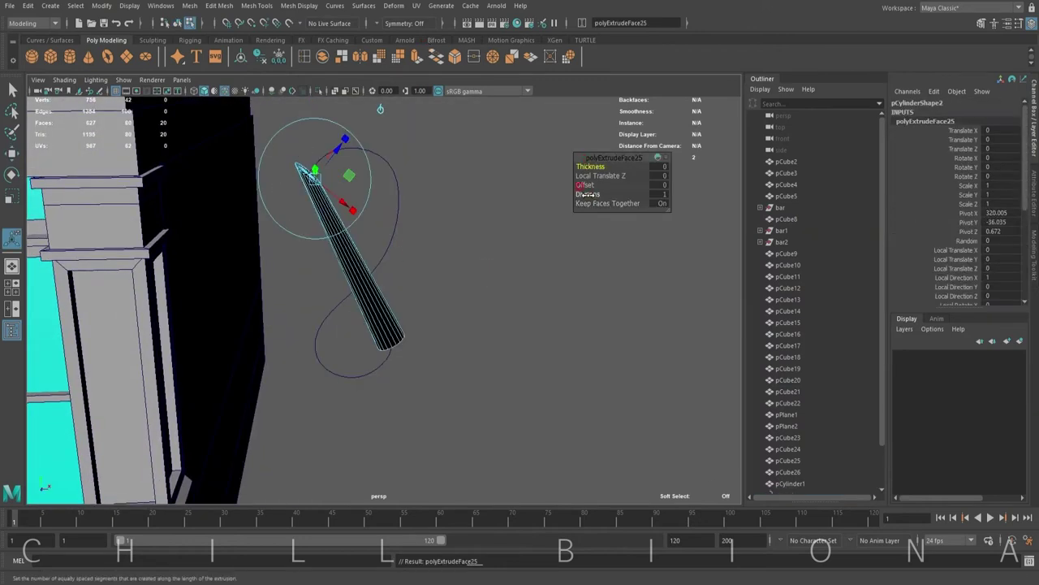
scroll(959, 203, "down", 5)
left_click(1000, 256)
type("0.5")
key("Return")
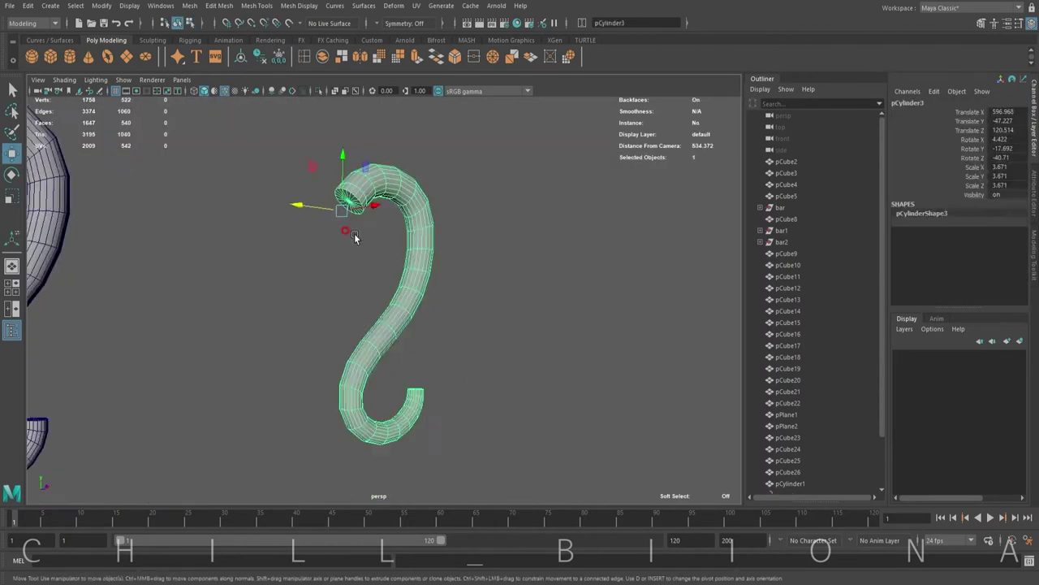
Step: Bevel the edge at the tube's tip to round it off
left_click_drag(354, 233, 341, 212, "alt")
scroll(337, 201, "up", 3)
key("e")
key("w")
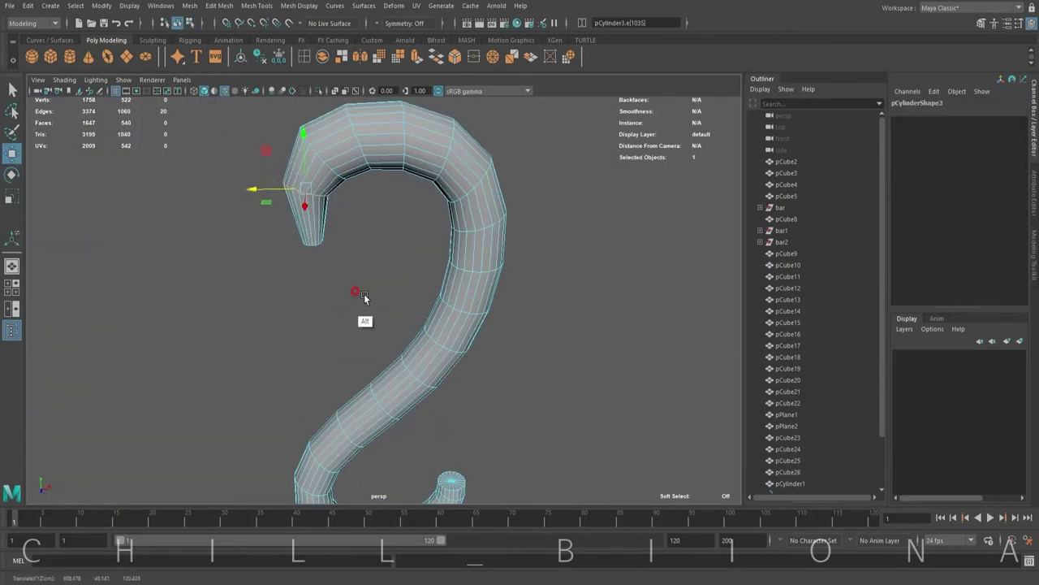
key("ctrl+b")
mouse_move(364, 297)
left_mouse_down("alt")
mouse_move(373, 232)
mouse_move(336, 258)
left_mouse_up("alt")
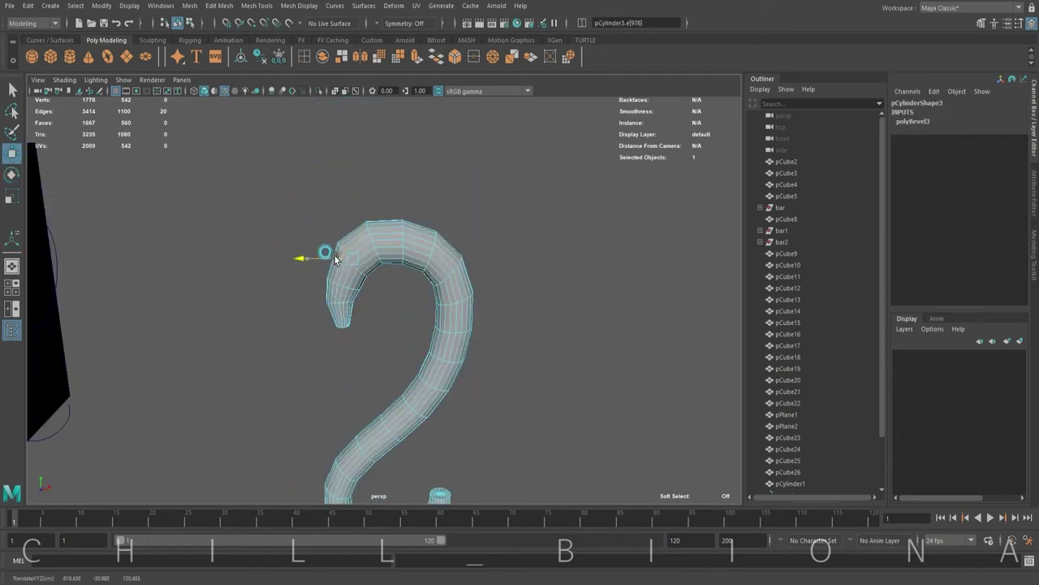
left_click_drag(519, 288, 390, 174, "alt")
key("F8")
scroll(427, 251, "up", 3)
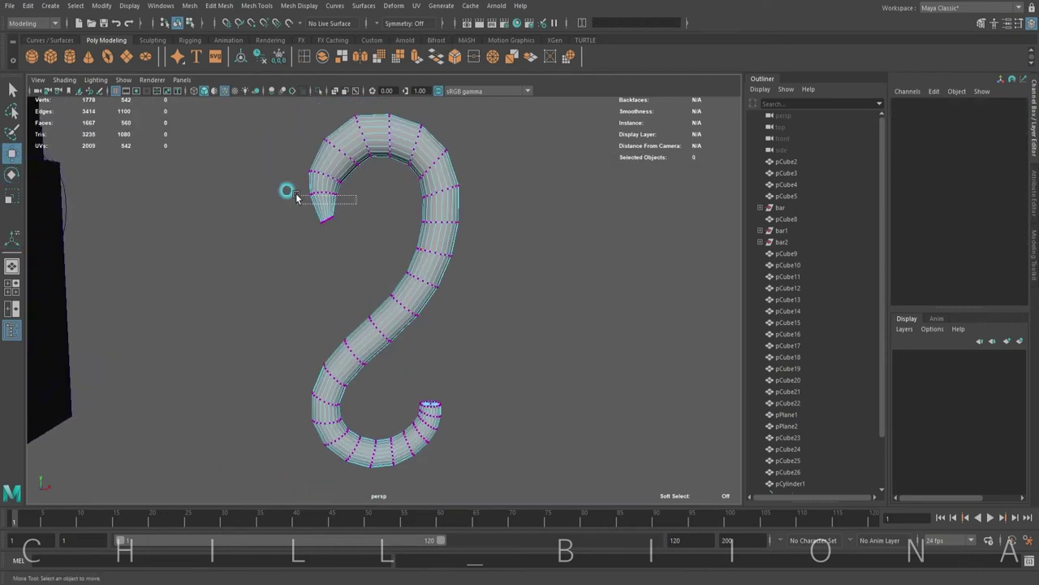
scroll(295, 197, "down", 5)
Step: Rotate, move and scale the hook to 0.45 so it sits as a handle at the door's edge
key("ctrl+1")
left_click_drag(338, 305, 116, 162, "alt")
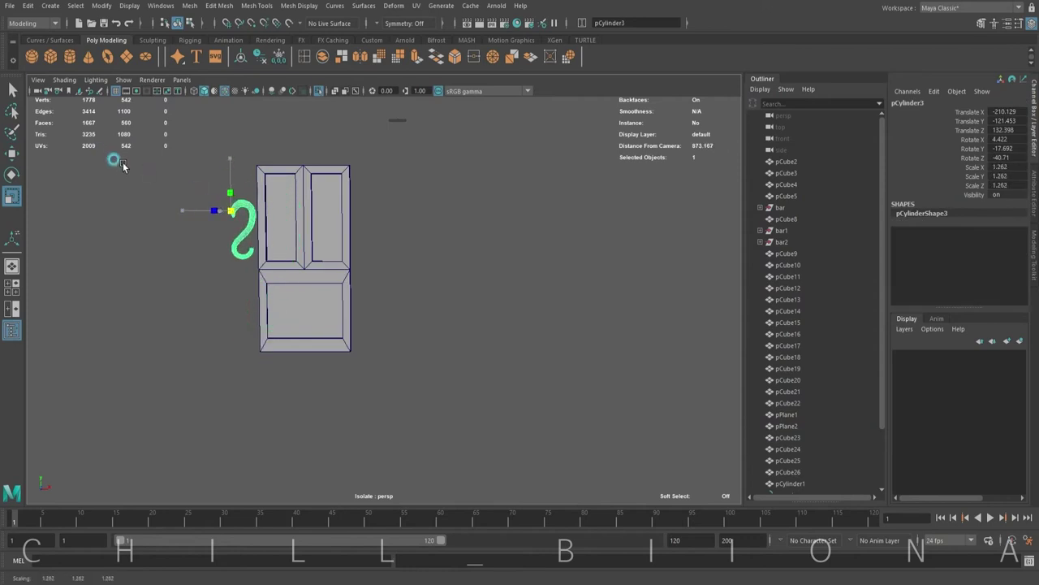
key("e")
left_click_drag(176, 210, 197, 212)
key("w")
left_click_drag(264, 231, 495, 327, "alt")
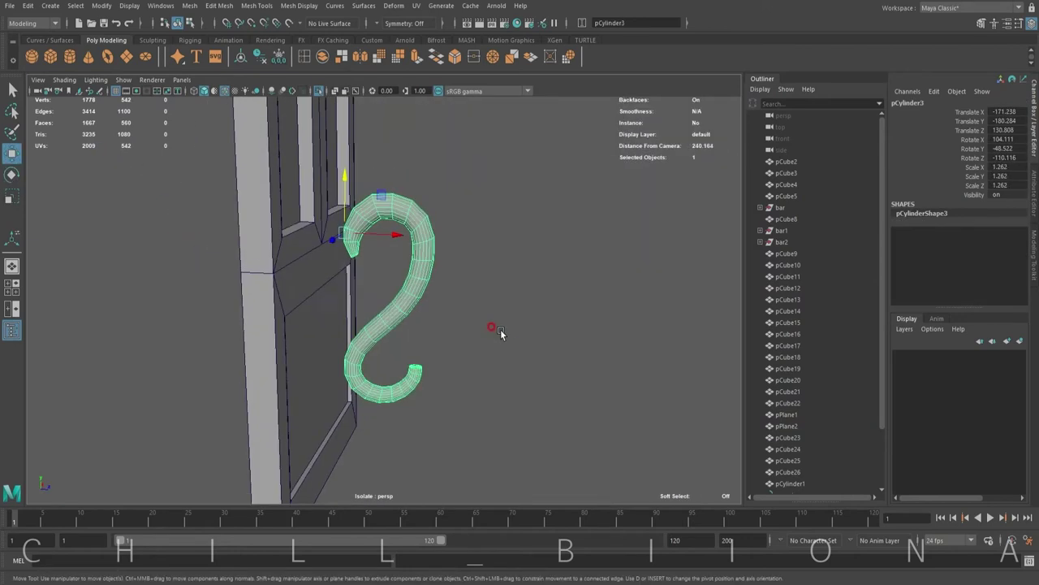
scroll(383, 251, "down", 3)
left_click_drag(383, 251, 317, 241, "alt")
scroll(383, 307, "up", 4)
mouse_move(383, 307)
left_mouse_down("alt")
mouse_move(359, 202)
mouse_move(393, 167)
mouse_move(232, 209)
left_mouse_up("alt")
key("e")
key("w")
left_click(286, 429)
Step: Duplicate a thin bar up to the upper storey, shorten it and place it as a frame side
key("ctrl+d")
mouse_move(286, 428)
left_mouse_down("alt")
mouse_move(325, 276)
mouse_move(255, 290)
mouse_move(467, 349)
left_mouse_up("alt")
left_click_drag(285, 242, 284, 236)
key("w")
scroll(366, 202, "up", 5)
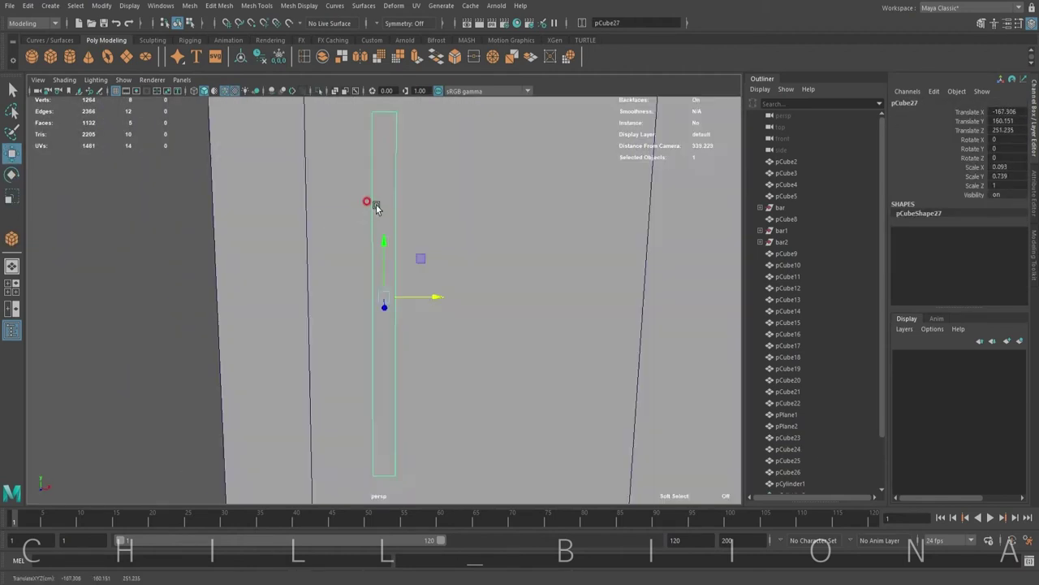
scroll(290, 319, "down", 3)
middle_click_drag(290, 320, 285, 189)
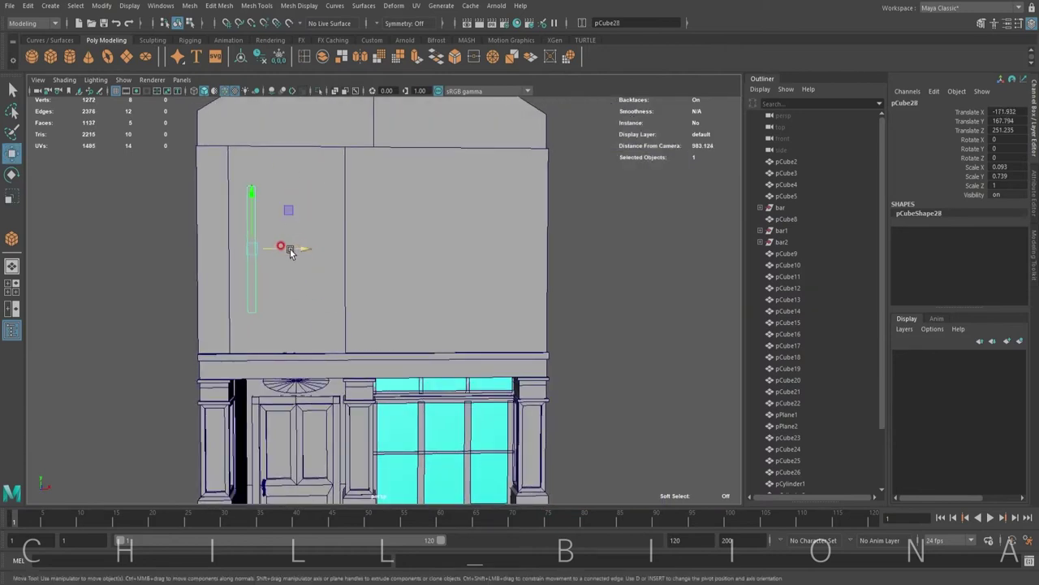
Step: Add the second side bar and a top bar rotated 90 degrees, sized to the frame width
key("ctrl+d")
middle_click_drag(399, 210, 368, 210)
key("e")
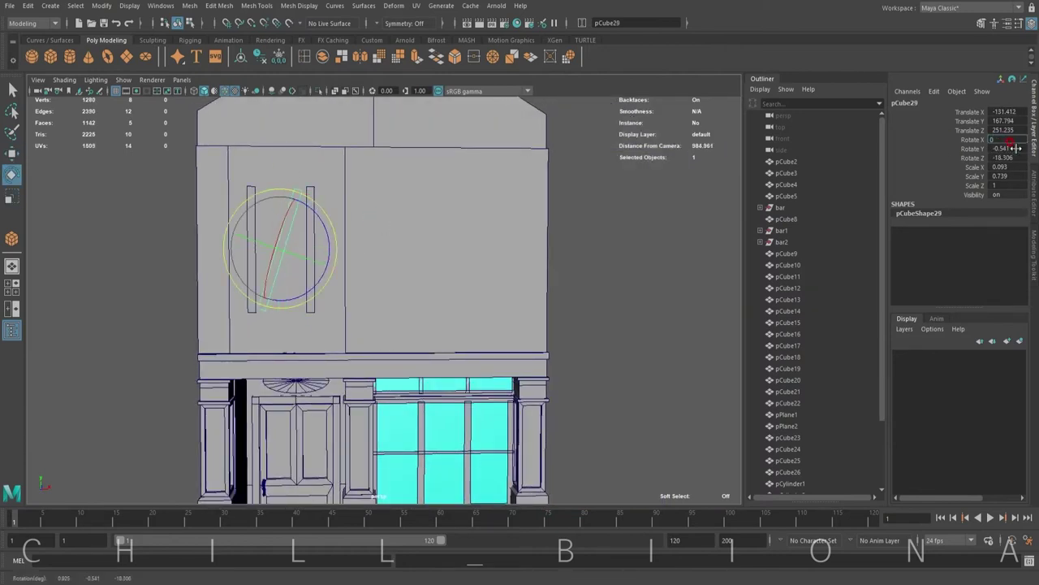
key("Return")
key("w")
left_click_drag(280, 218, 280, 162)
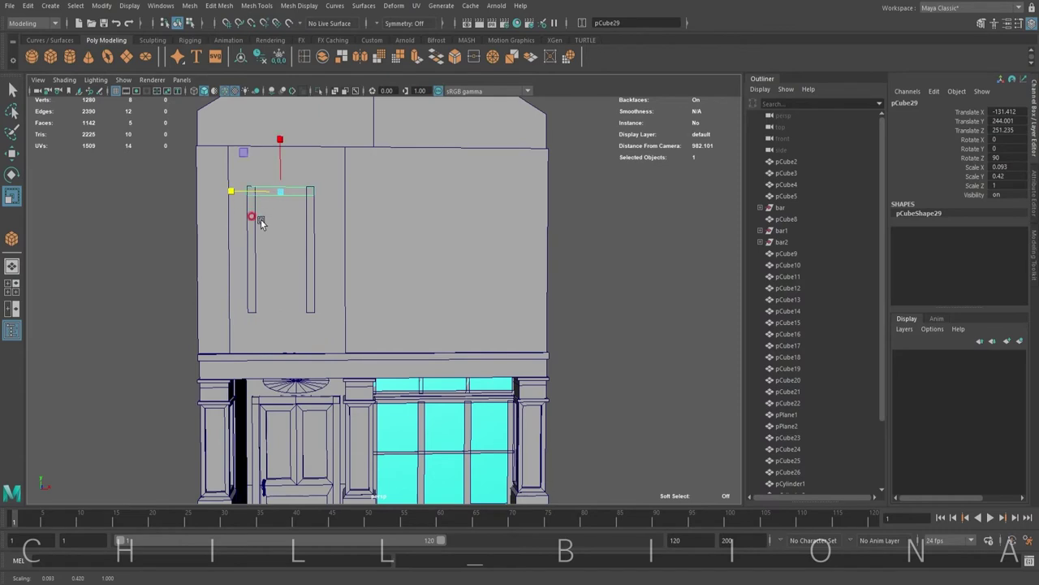
key("w")
middle_click_drag(231, 194, 278, 134)
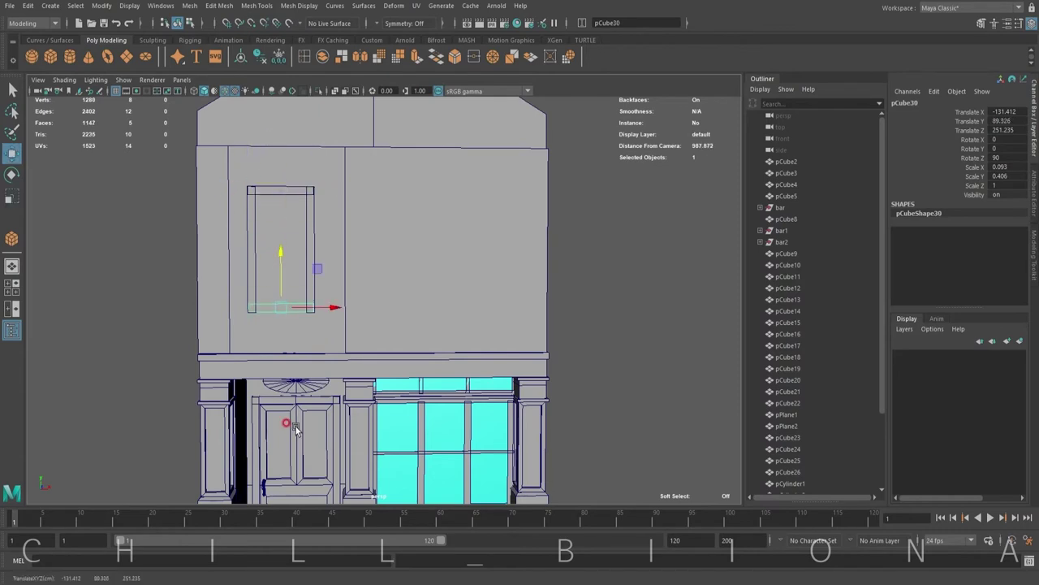
mouse_move(212, 480)
left_mouse_down("alt")
mouse_move(329, 363)
mouse_move(301, 308)
left_mouse_up("alt")
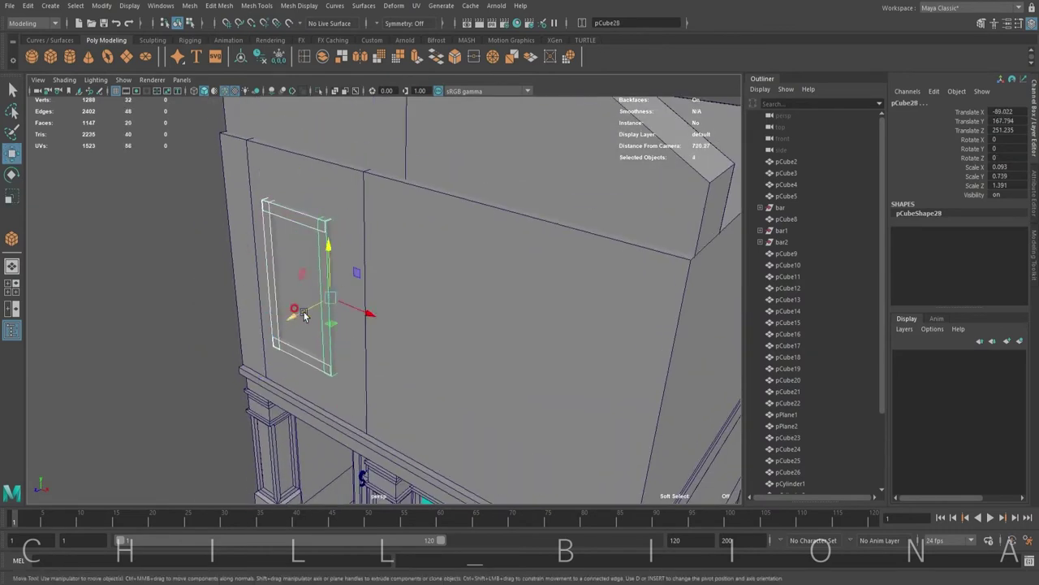
Step: Add a centre mullion and a horizontal crossbar to form the window's central cross
key("ctrl+d")
scroll(332, 267, "down", 3)
middle_click_drag(332, 267, 344, 288)
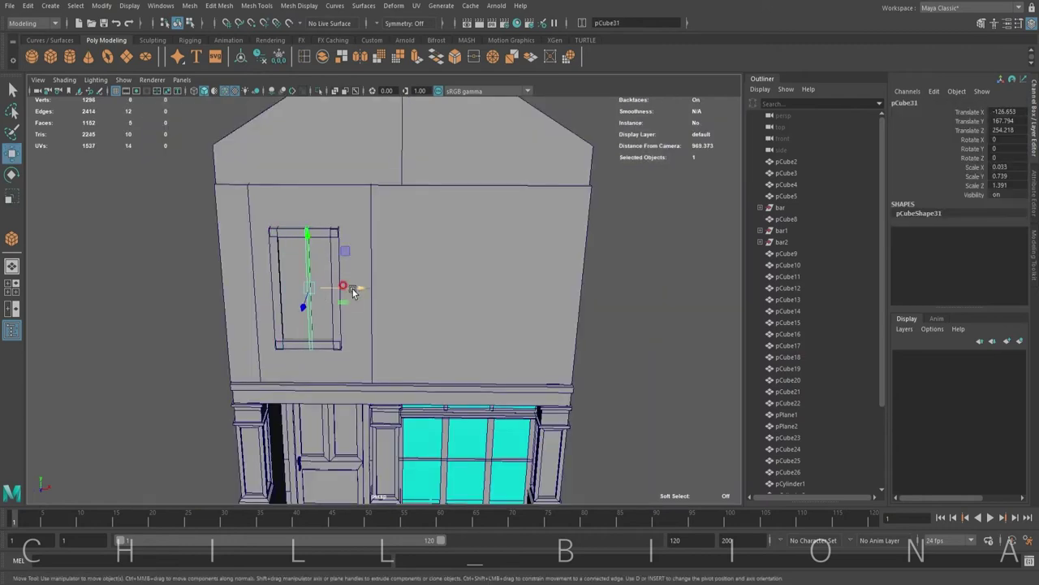
left_click_drag(344, 288, 357, 288, "alt")
left_click(7, 294)
key("space")
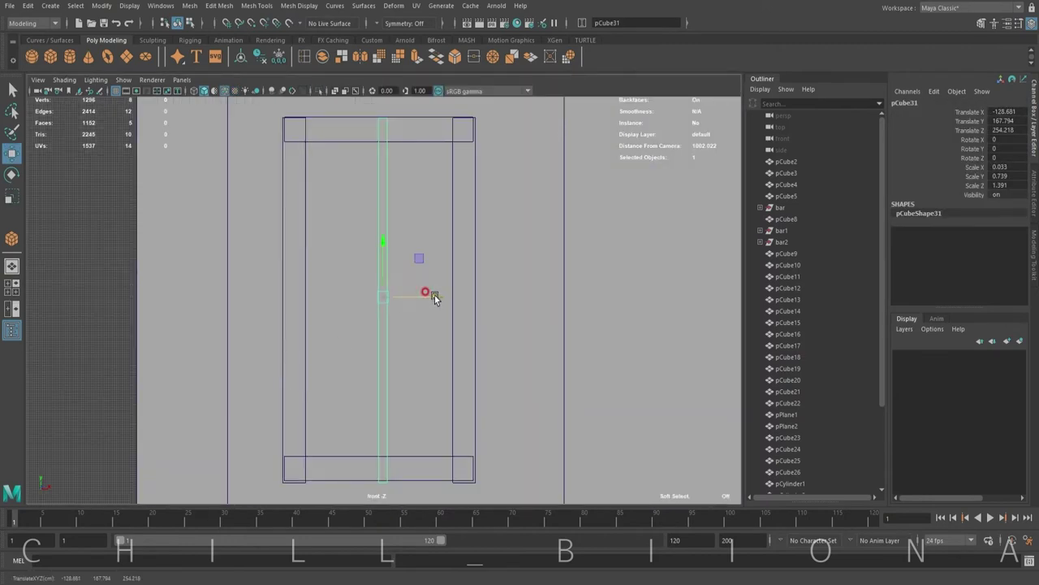
key("ctrl+d")
left_click_drag(436, 294, 410, 295)
key("r")
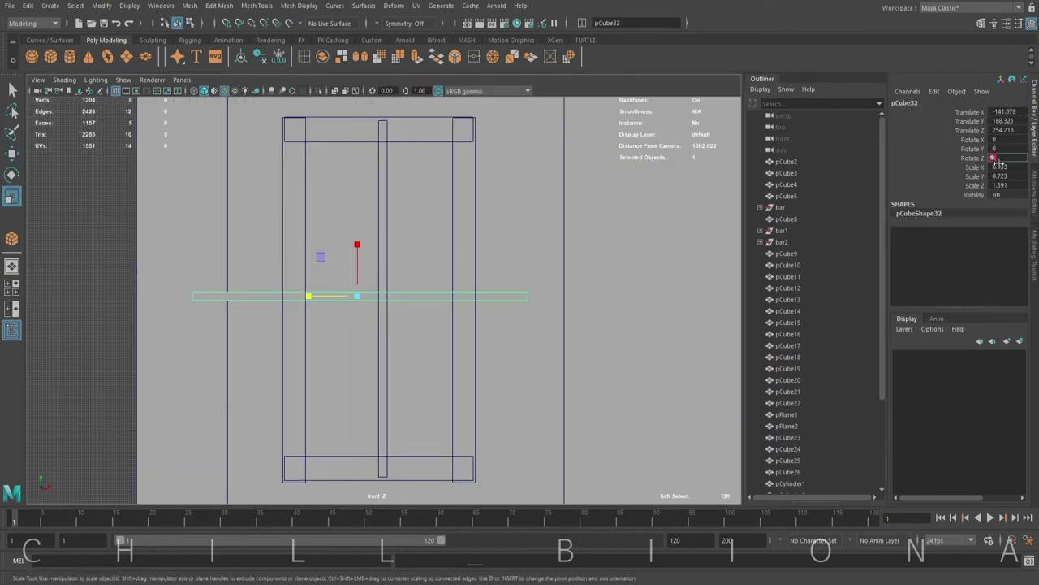
key("Return")
key("w")
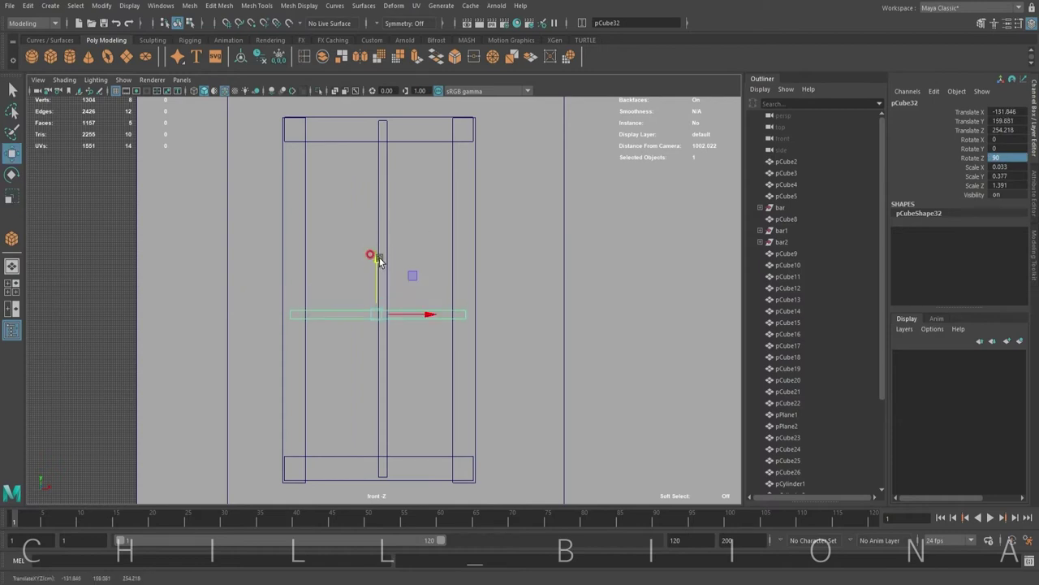
Step: Select the top bar and all the other window frame bars together
left_click(346, 137)
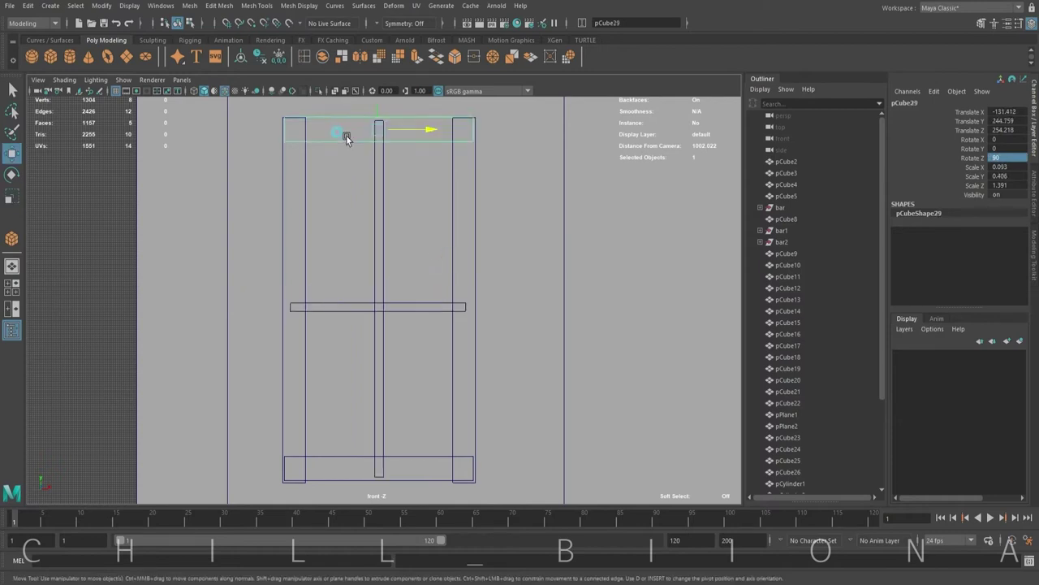
left_click(426, 466, "shift")
scroll(371, 337, "down", 5)
Step: Group the window bars as group1, then make two evenly spaced copies to the right
key("ctrl+g")
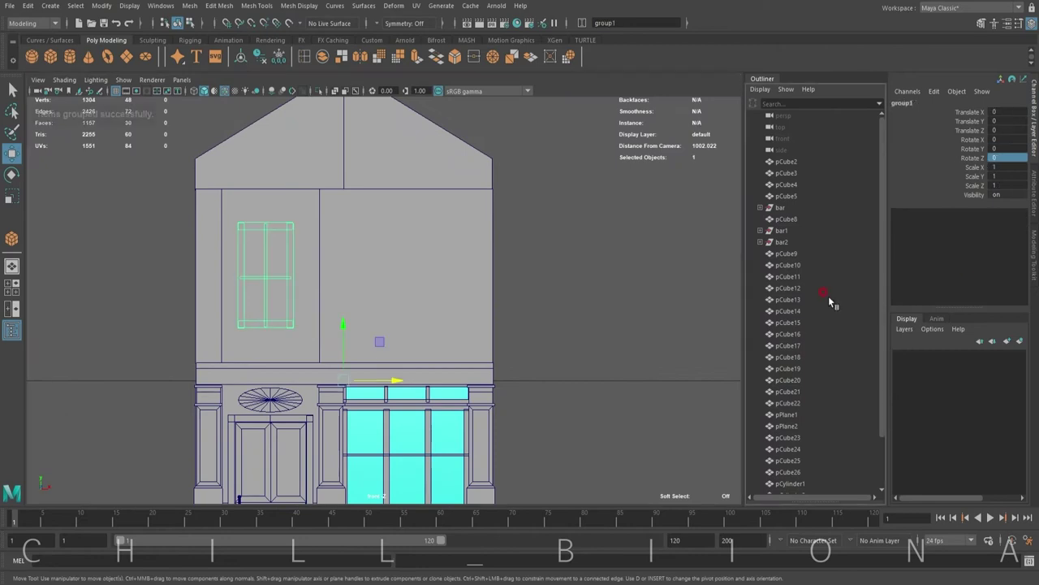
key("ctrl+d")
left_click_drag(301, 275, 469, 282)
key("ctrl+d")
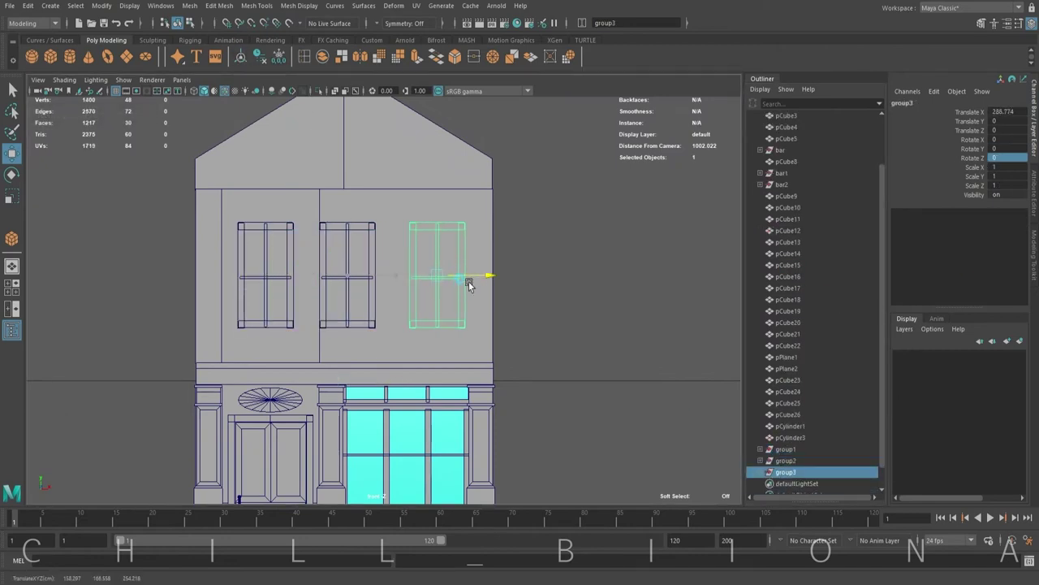
Step: Delete the stray vertical wall edge with Ctrl+Delete
double_click(222, 216)
key("ctrl+Delete")
double_click(319, 284)
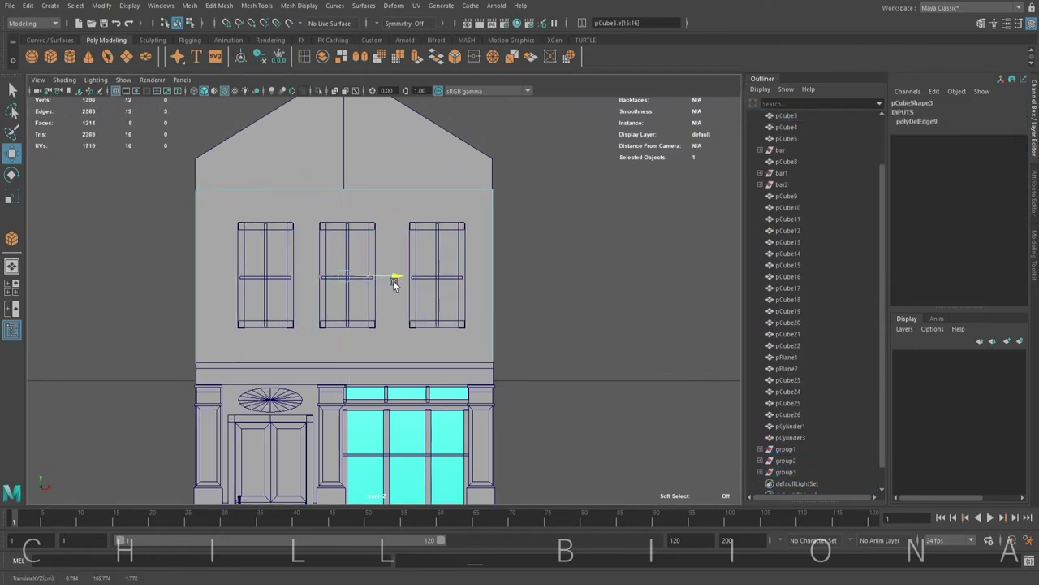
Step: Adjust the thin sill bars beneath the windows, then clear the selection
left_click_drag(395, 282, 156, 322, "alt")
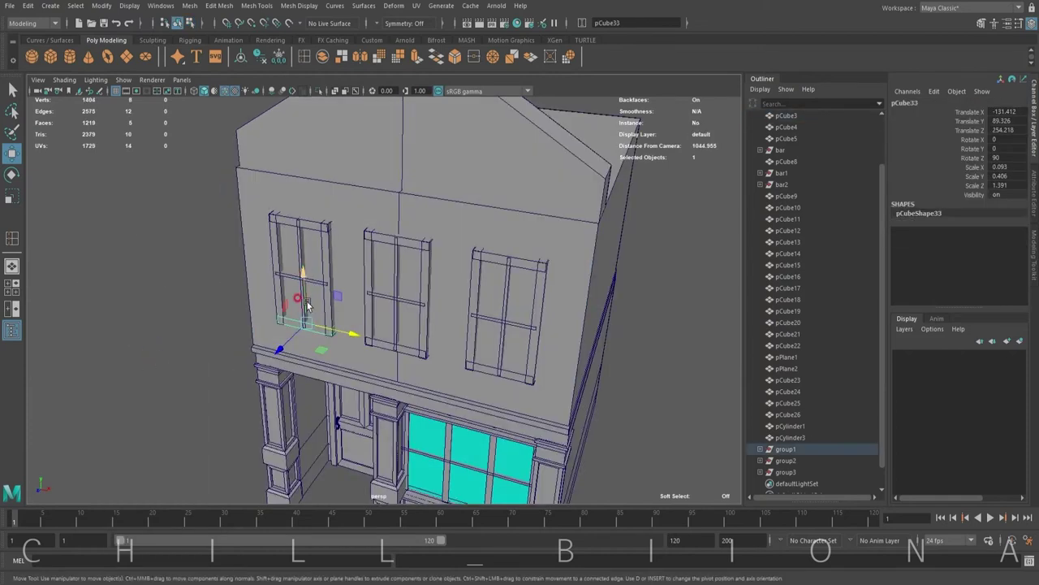
key("f")
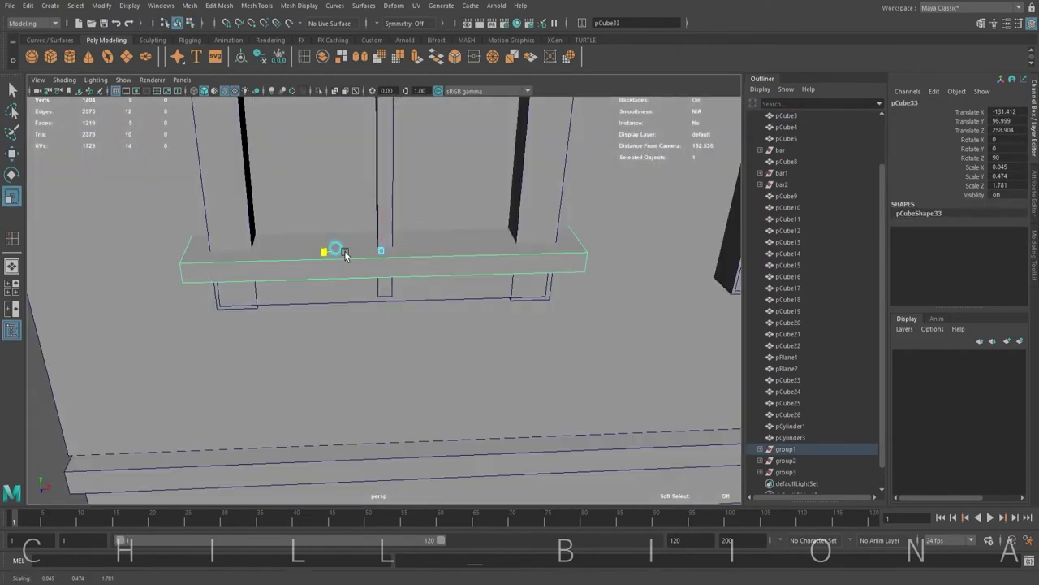
key("w")
left_click_drag(413, 327, 385, 190, "alt")
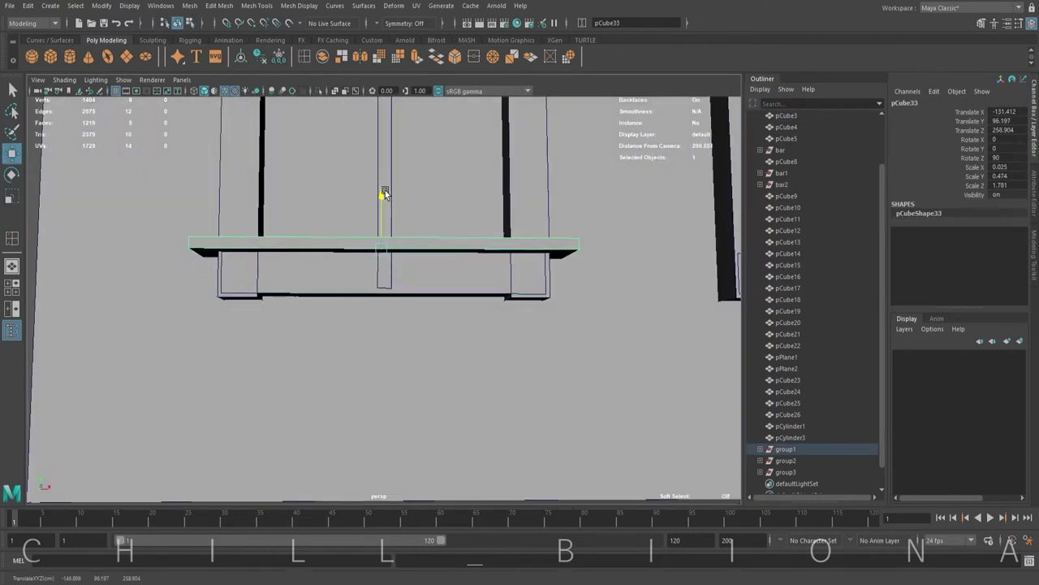
left_click(366, 276)
left_click(412, 250)
scroll(364, 320, "down", 5)
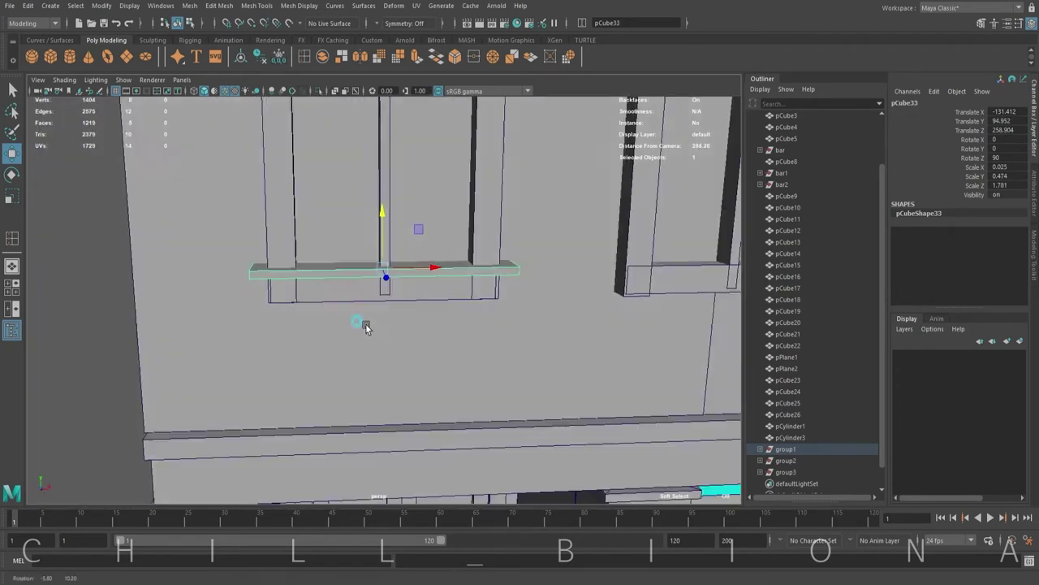
left_click_drag(365, 320, 429, 274, "alt")
left_click(220, 335)
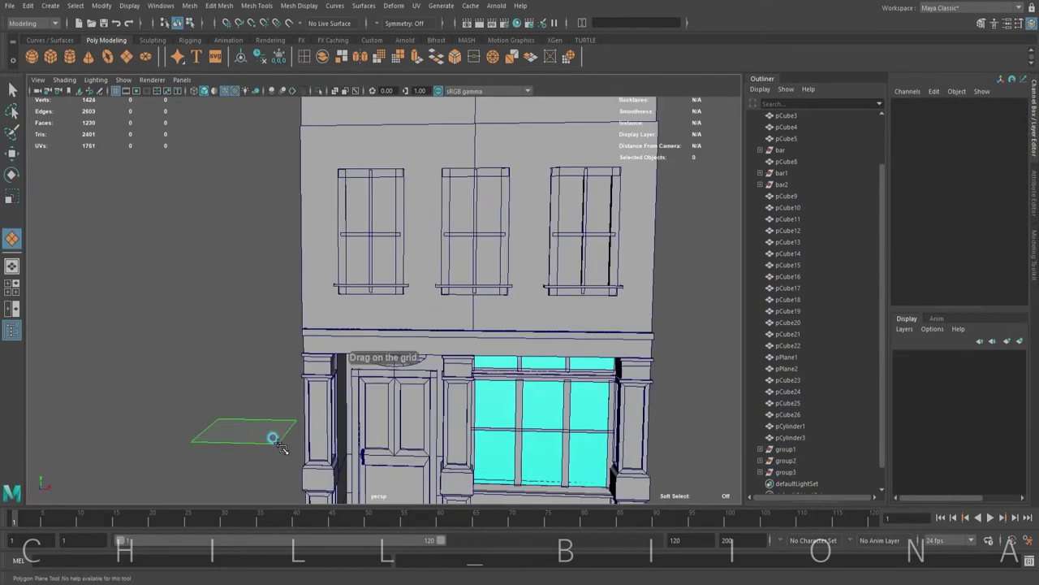
Step: Create a polygon plane, rotate it 90 degrees upright, and lift it above the left upper window
left_click_drag(280, 449, 240, 187)
key("e")
type("90")
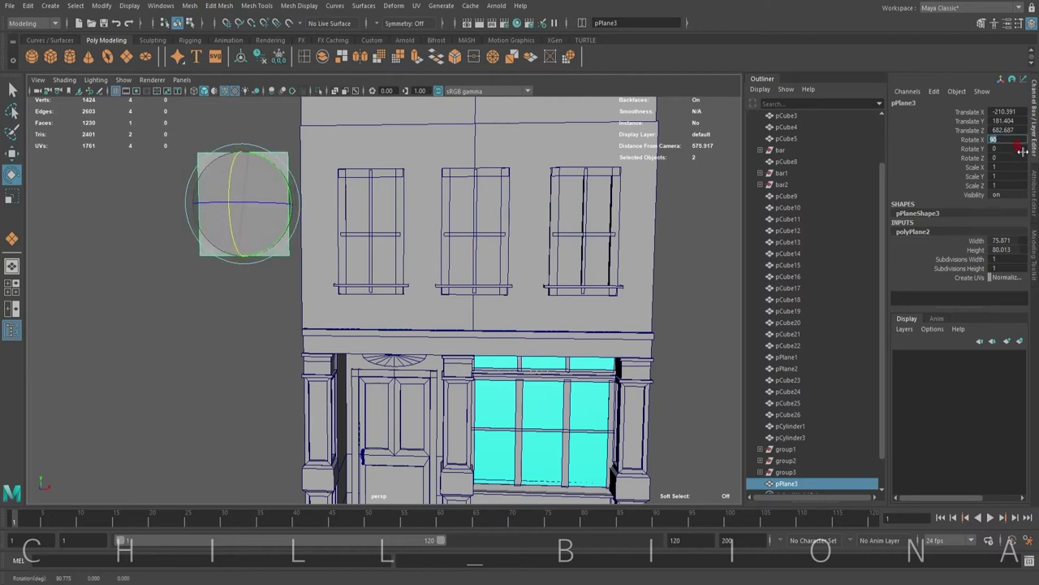
key("Return")
key("w")
left_click_drag(487, 341, 399, 290, "alt")
left_click_drag(279, 448, 428, 248)
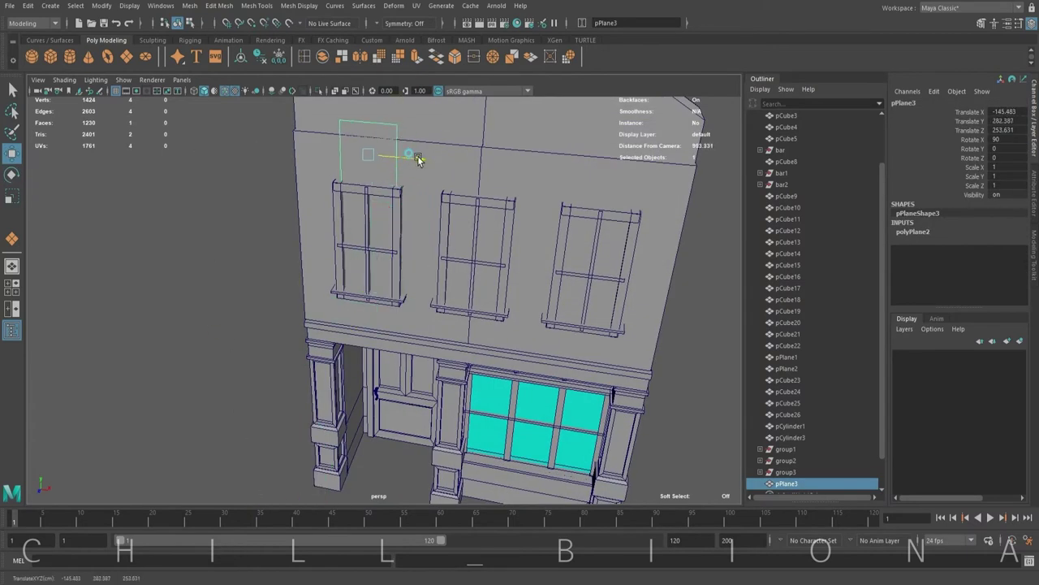
mouse_move(418, 159)
left_mouse_down("alt")
mouse_move(418, 295)
mouse_move(364, 273)
left_mouse_up("alt")
Step: Insert three vertical edge loops and pull up the top vertices into pointed peaks
key("r")
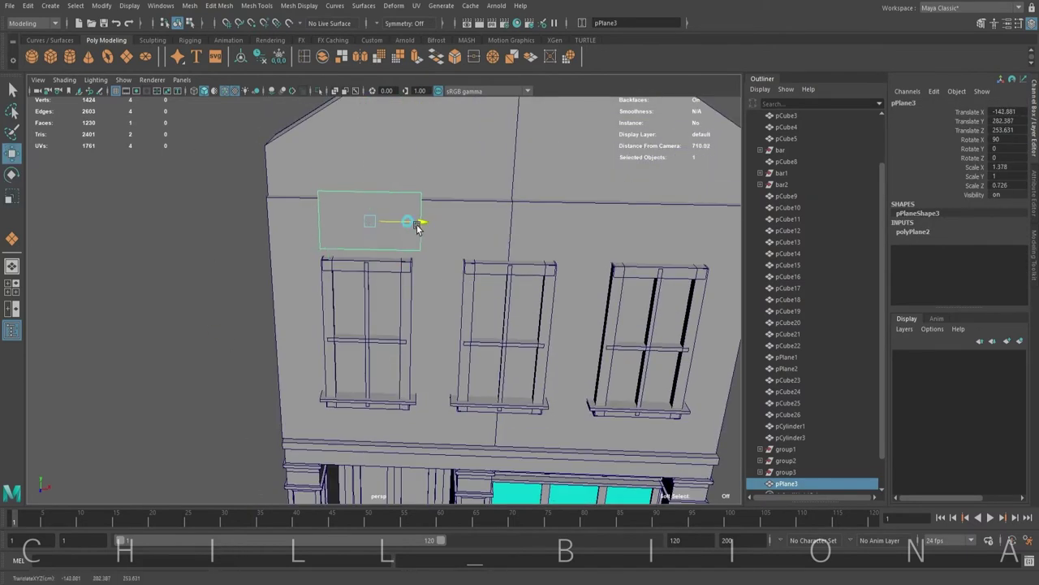
left_click(343, 185)
left_click(367, 185)
left_click(394, 185)
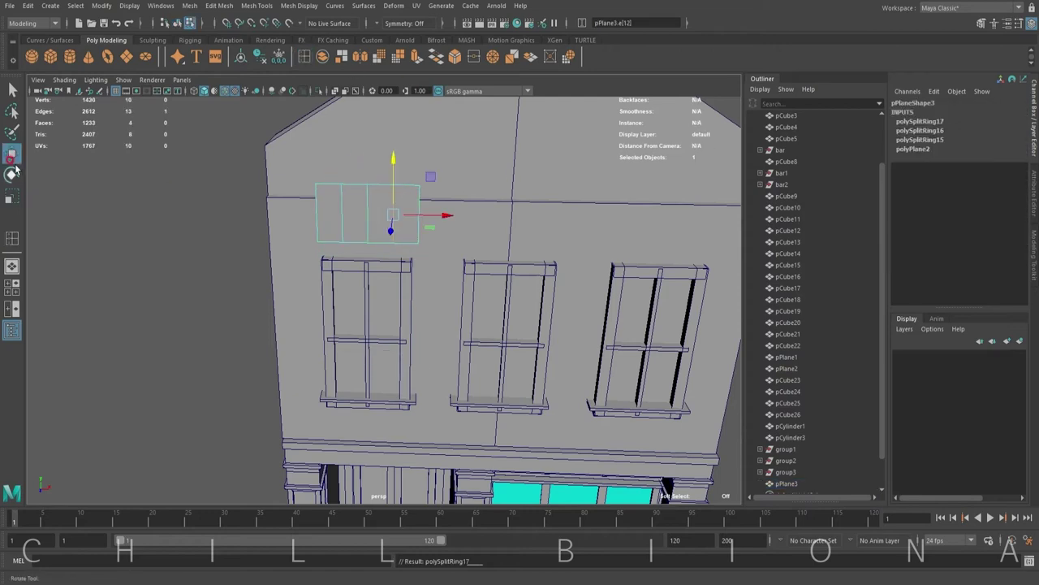
key("F9")
left_click(341, 186)
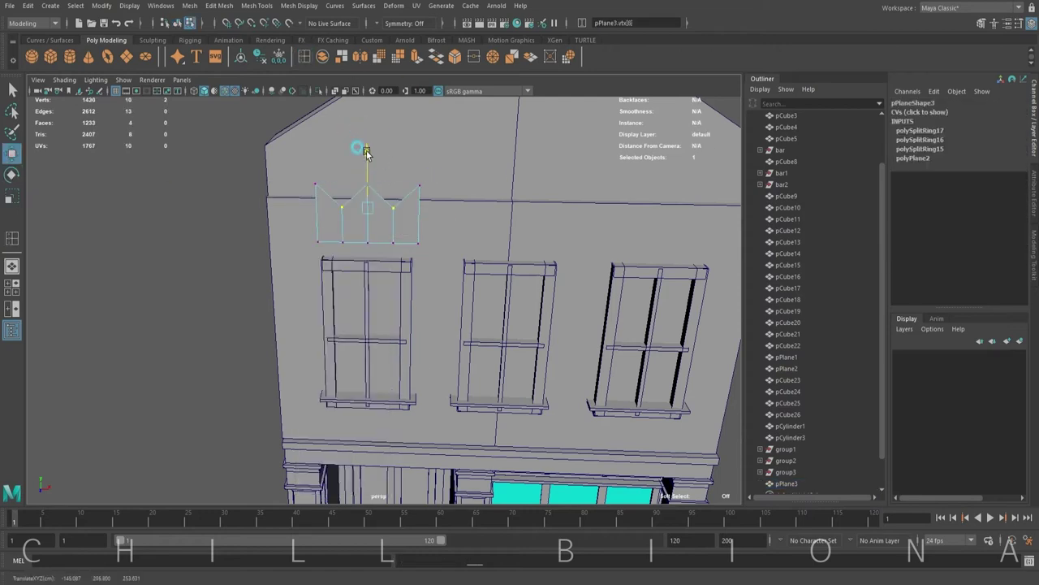
mouse_move(367, 153)
left_mouse_down("alt")
mouse_move(397, 220)
mouse_move(388, 176)
left_mouse_up("alt")
key("r")
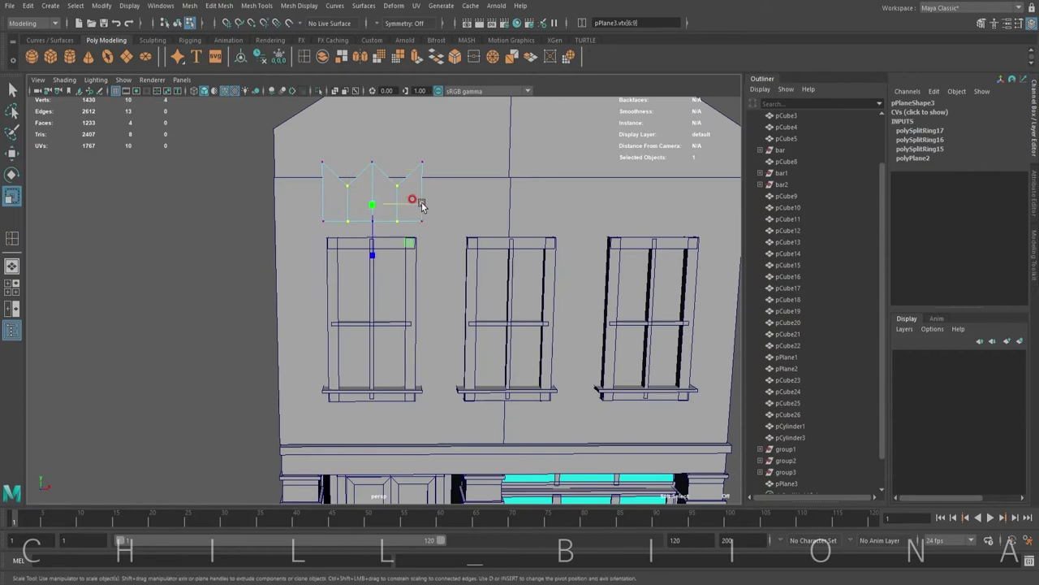
mouse_move(376, 135)
left_mouse_down("alt")
mouse_move(354, 274)
mouse_move(365, 277)
mouse_move(341, 229)
mouse_move(301, 301)
left_mouse_up("alt")
Step: Extrude the ornament's faces for thickness and delete the unneeded faces in isolation
key("ctrl+e")
key("F8")
right_click(342, 229)
key("w")
key("ctrl+1")
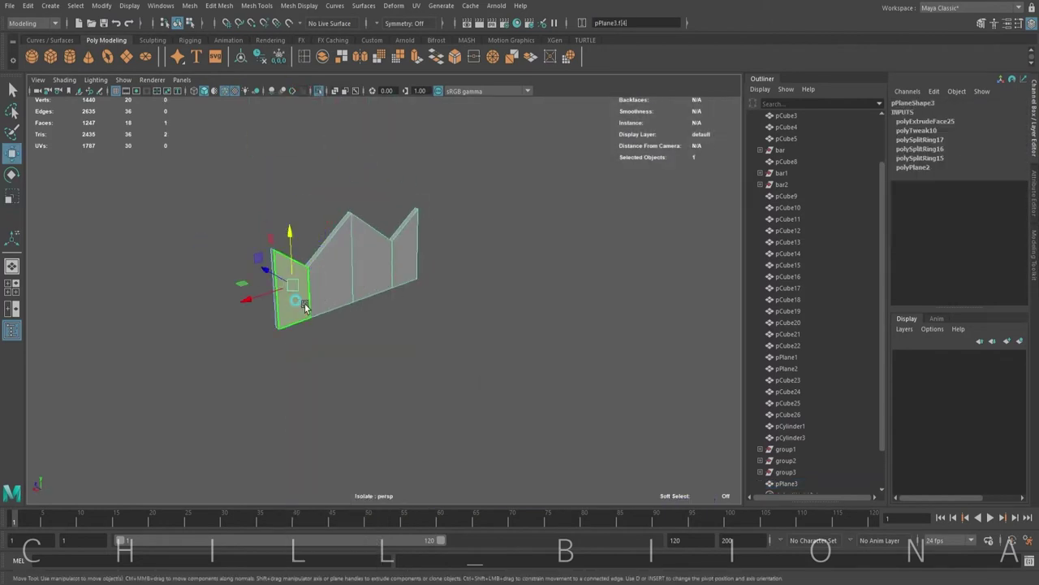
key("Delete")
key("ctrl+1")
mouse_move(406, 251)
left_mouse_down("alt")
mouse_move(492, 230)
mouse_move(538, 193)
left_mouse_up("alt")
Step: Copy the crown ornament over the middle upper window
key("ctrl+1")
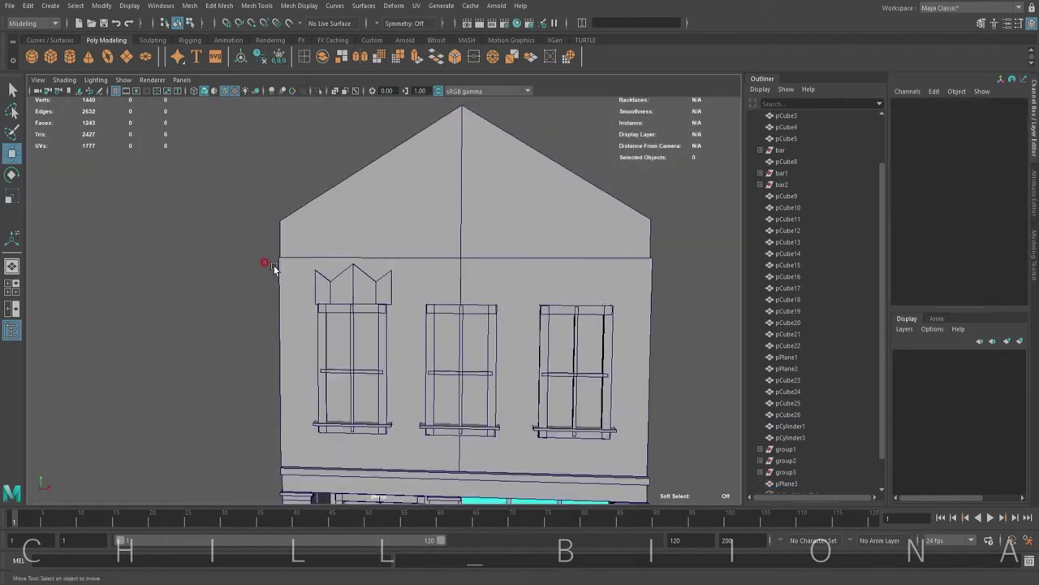
key("space")
key("space")
left_click_drag(334, 235, 414, 234, "shift")
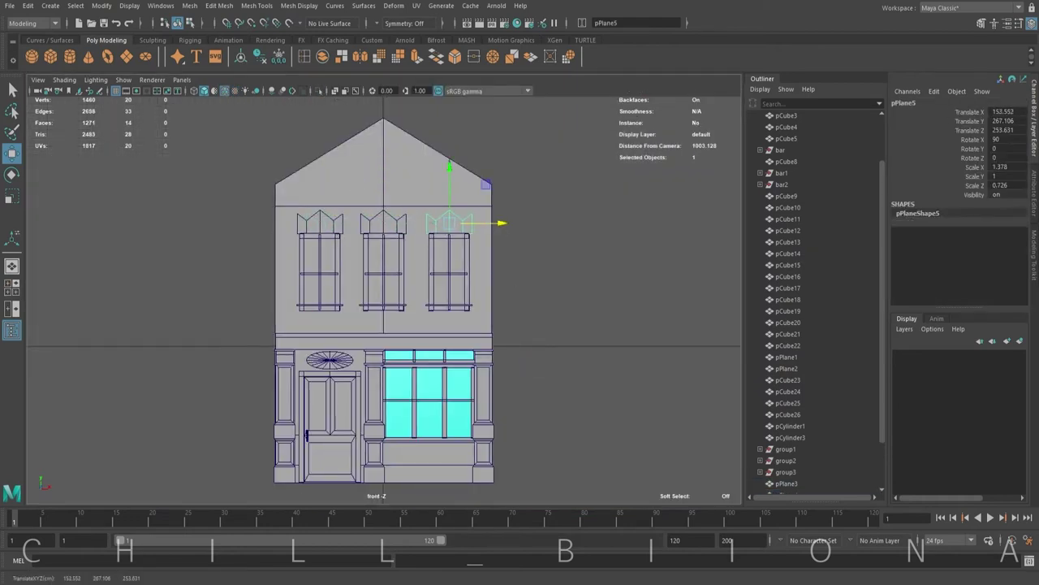
Step: Duplicate the ledge up to the base of the roof gable and lower it slightly
left_click(360, 331)
left_click_drag(393, 313, 392, 167, "shift")
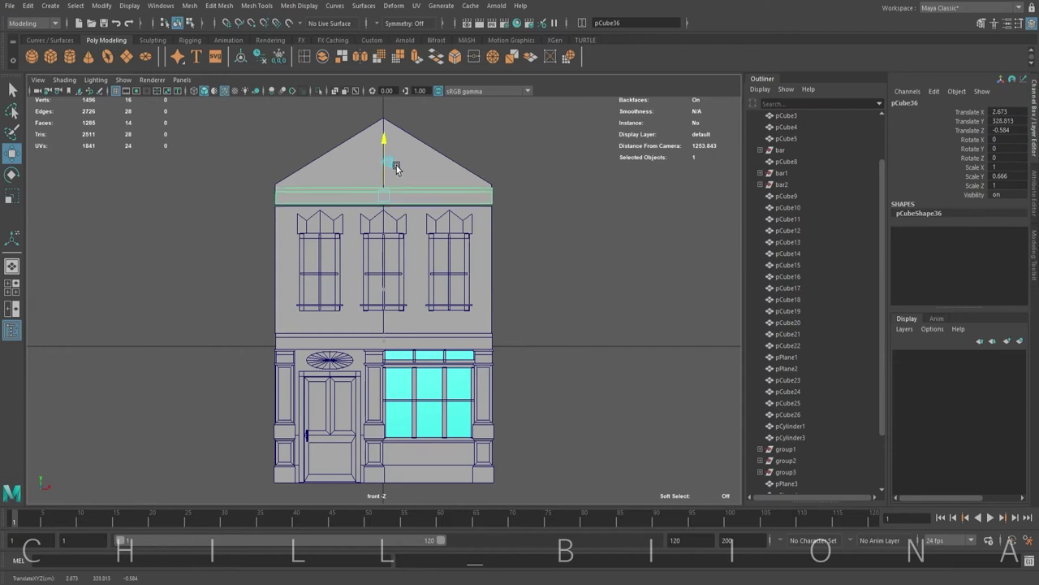
right_click_drag(357, 199, 383, 186)
left_click_drag(384, 150, 385, 161)
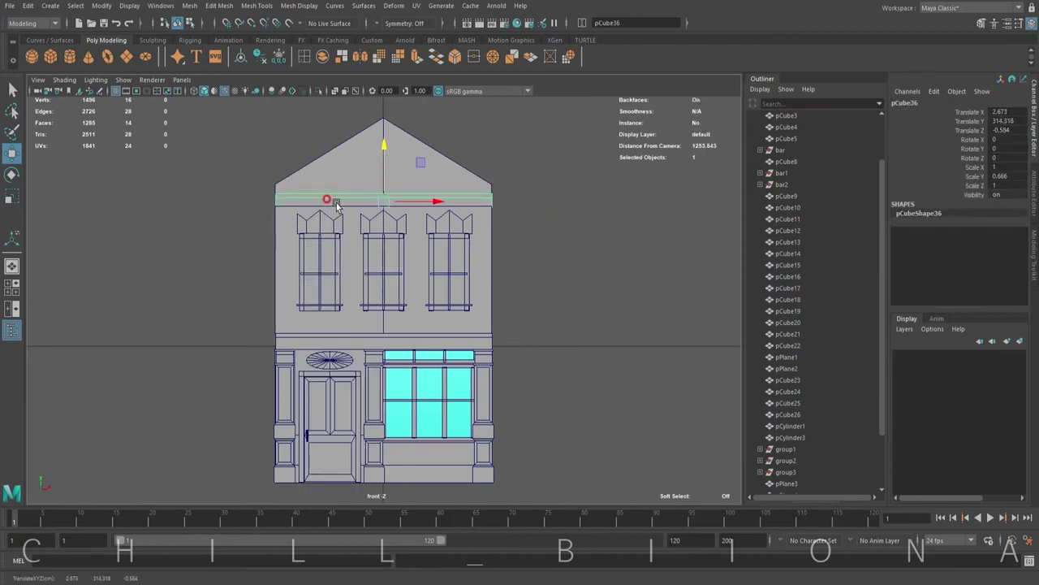
left_click_drag(337, 204, 386, 177)
key("F8")
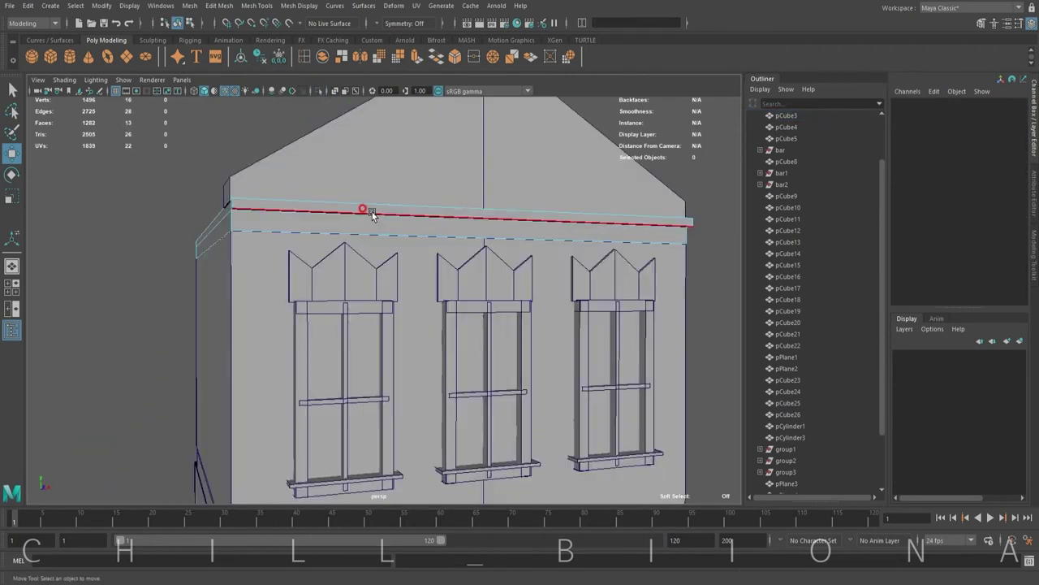
Step: Insert an edge loop across one ledge end and slide it into place
double_click(372, 212)
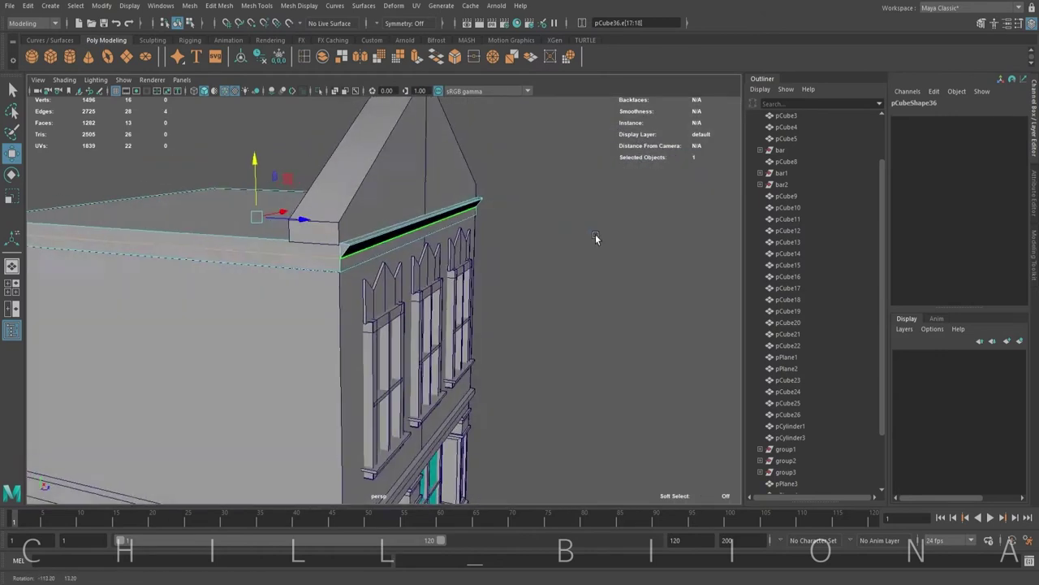
left_click_drag(445, 150, 494, 251, "alt")
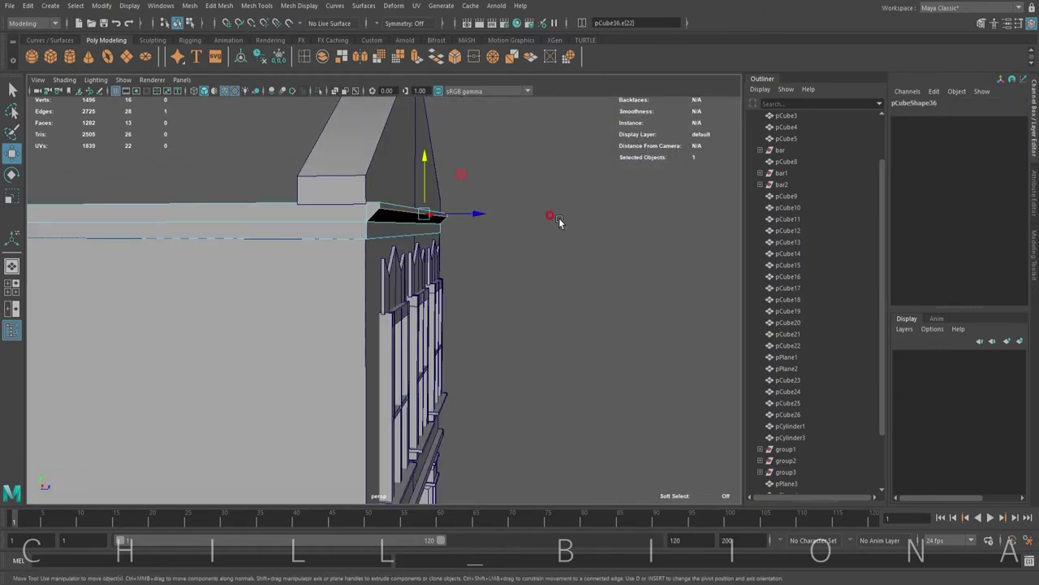
left_click(513, 275)
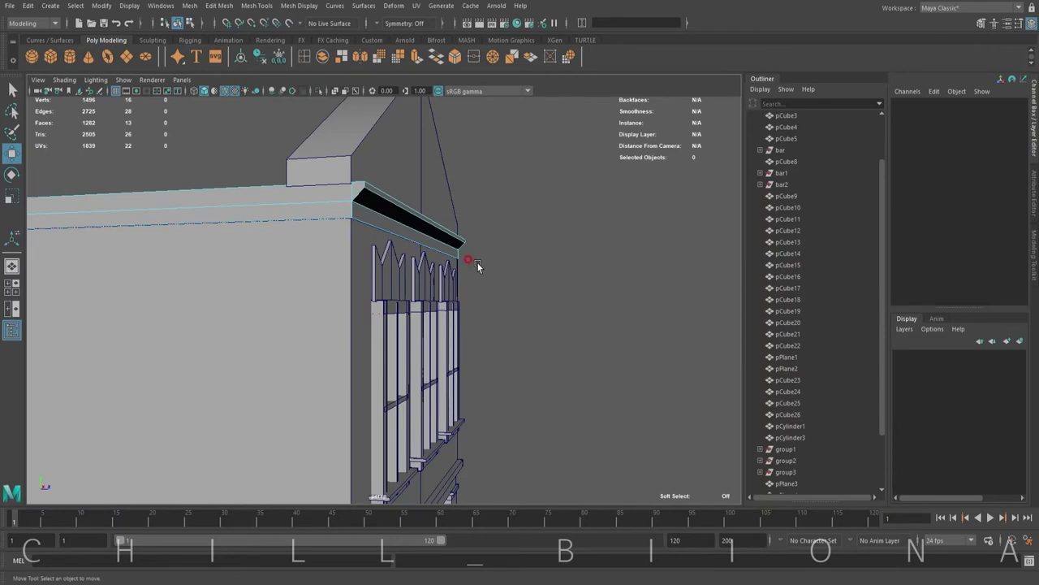
left_click_drag(456, 231, 402, 195, "alt")
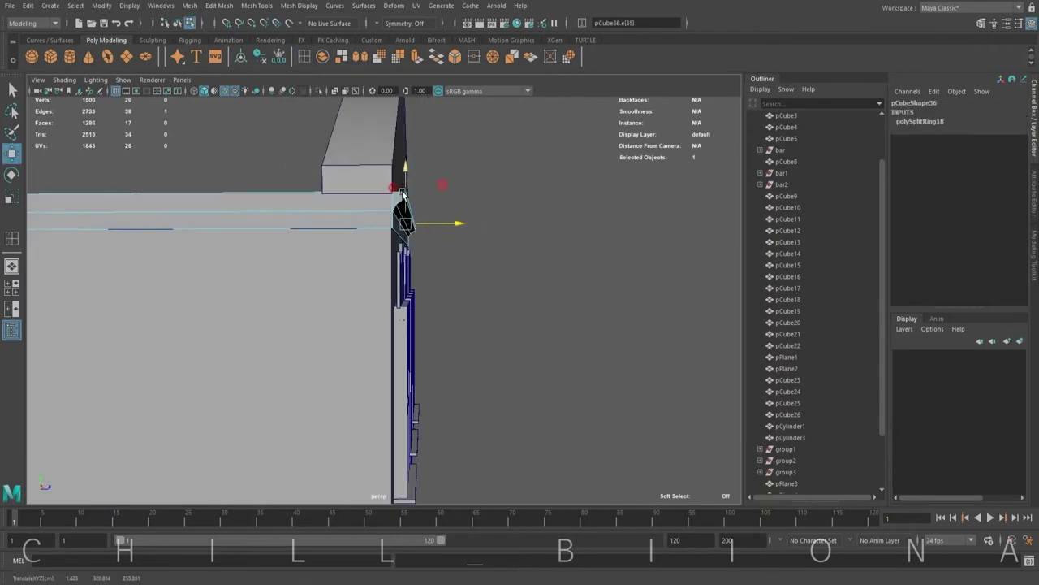
left_click_drag(442, 225, 505, 323, "alt")
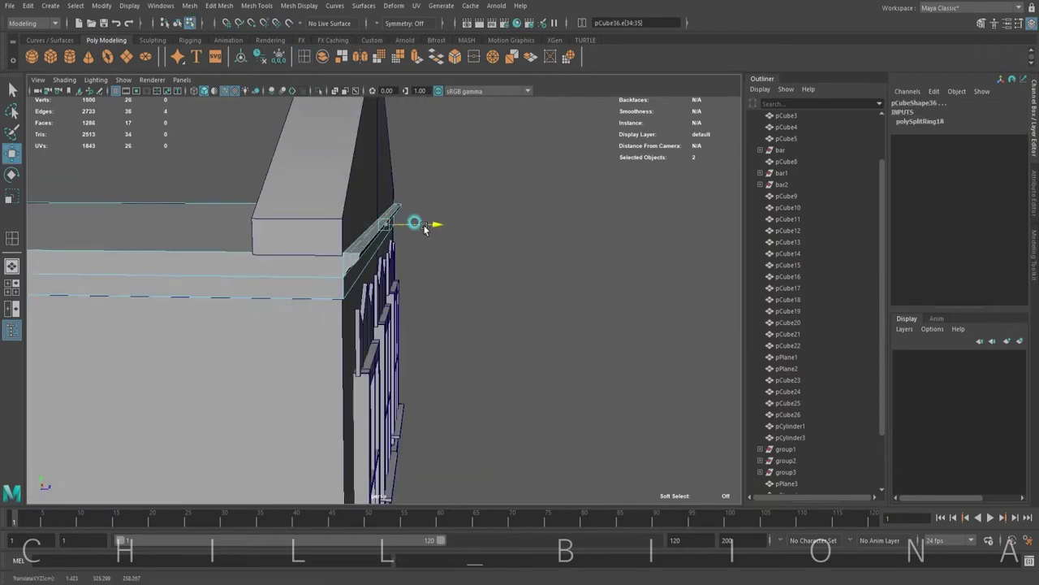
mouse_move(424, 229)
left_mouse_down("alt")
mouse_move(374, 224)
mouse_move(369, 237)
left_mouse_up("alt")
mouse_move(444, 272)
left_mouse_down("alt")
mouse_move(436, 292)
mouse_move(399, 225)
mouse_move(455, 297)
mouse_move(422, 223)
mouse_move(417, 267)
mouse_move(475, 297)
left_mouse_up("alt")
left_click(301, 232)
left_click_drag(301, 232, 341, 268, "alt")
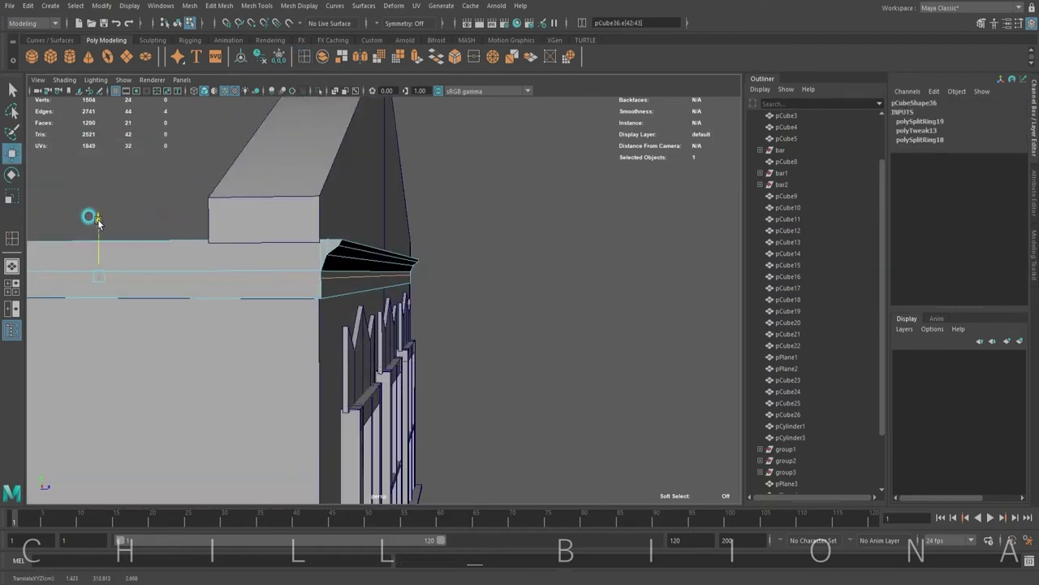
Step: Add another edge loop at the other ledge end and move edges to shape the cornice profile
left_click_drag(442, 299, 419, 275, "alt")
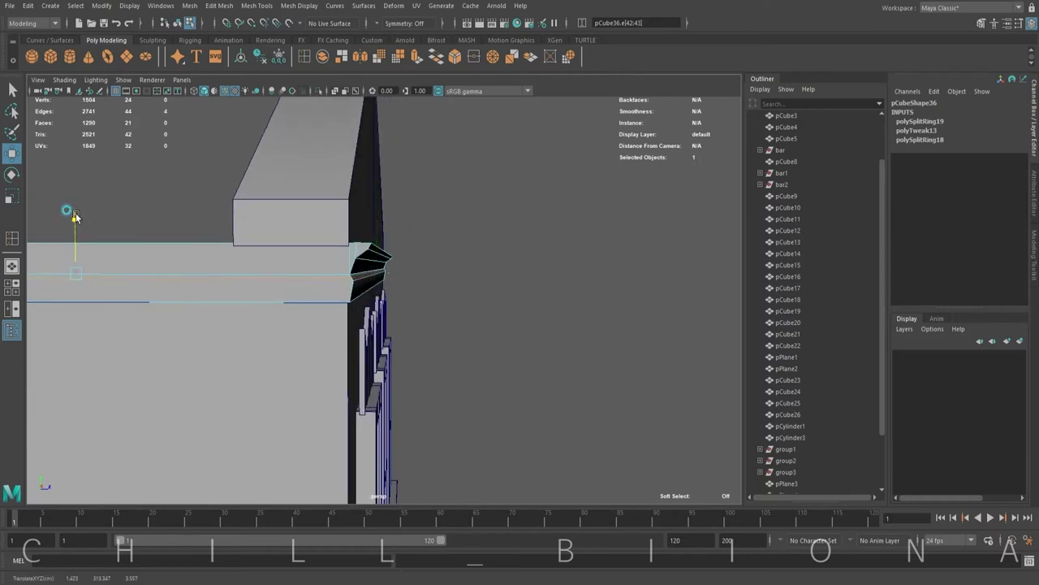
left_click(74, 217)
left_click_drag(75, 217, 433, 294, "alt")
mouse_move(187, 275)
left_mouse_down("alt")
mouse_move(352, 263)
mouse_move(395, 232)
mouse_move(382, 204)
mouse_move(493, 192)
left_mouse_up("alt")
left_click(353, 262)
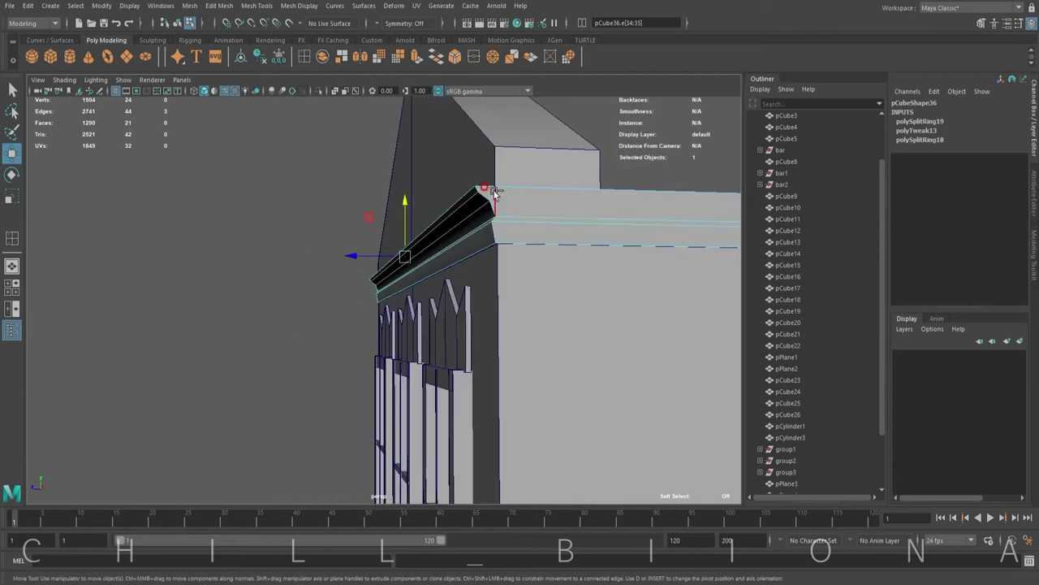
mouse_move(406, 205)
left_mouse_down("alt")
mouse_move(471, 260)
mouse_move(336, 180)
left_mouse_up("alt")
right_click_drag(336, 180, 390, 180, "shift")
mouse_move(389, 181)
left_mouse_down("alt")
mouse_move(394, 200)
mouse_move(406, 195)
left_mouse_up("alt")
left_click(332, 182)
key("w")
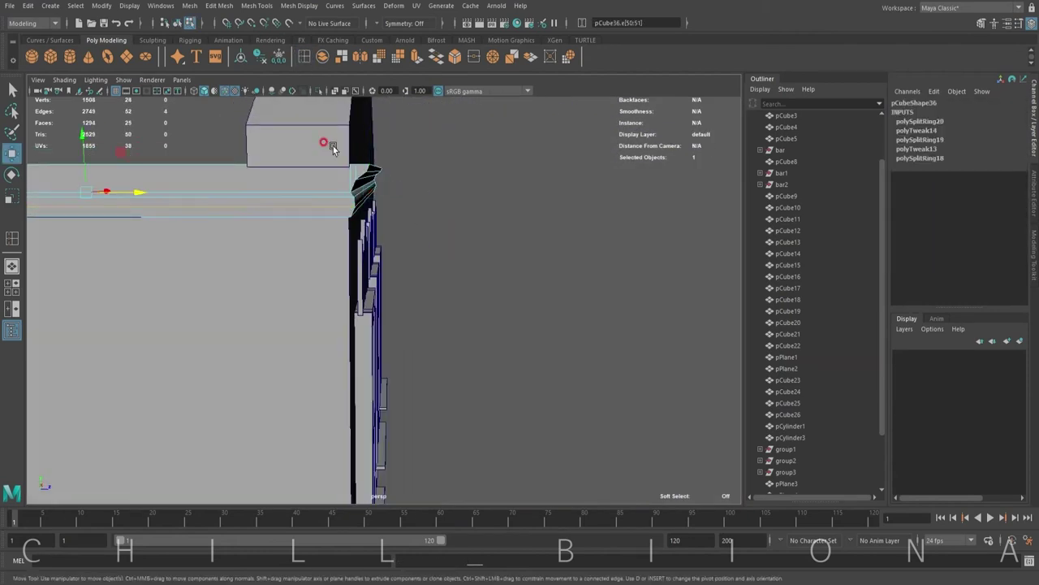
mouse_move(190, 153)
left_mouse_down("alt")
mouse_move(134, 196)
mouse_move(407, 237)
mouse_move(292, 185)
left_mouse_up("alt")
Step: Adjust a cornice edge, then create a new box (pCube37) near the middle window
left_click(536, 178)
mouse_move(70, 132)
left_mouse_down("alt")
mouse_move(536, 179)
mouse_move(475, 239)
mouse_move(304, 228)
mouse_move(262, 298)
mouse_move(414, 138)
mouse_move(375, 242)
left_mouse_up("alt")
left_click(374, 242)
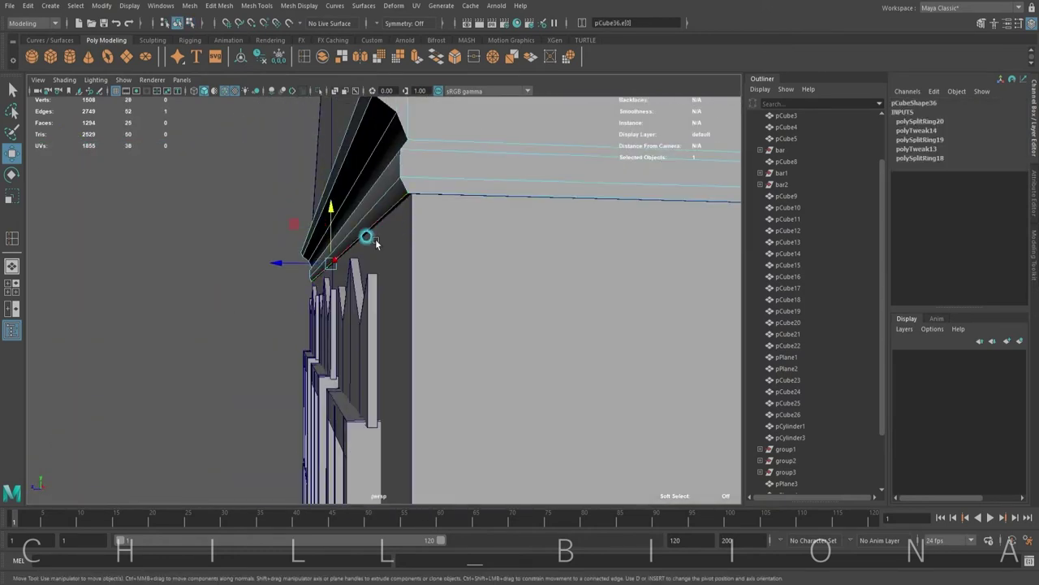
left_click_drag(366, 427, 398, 184)
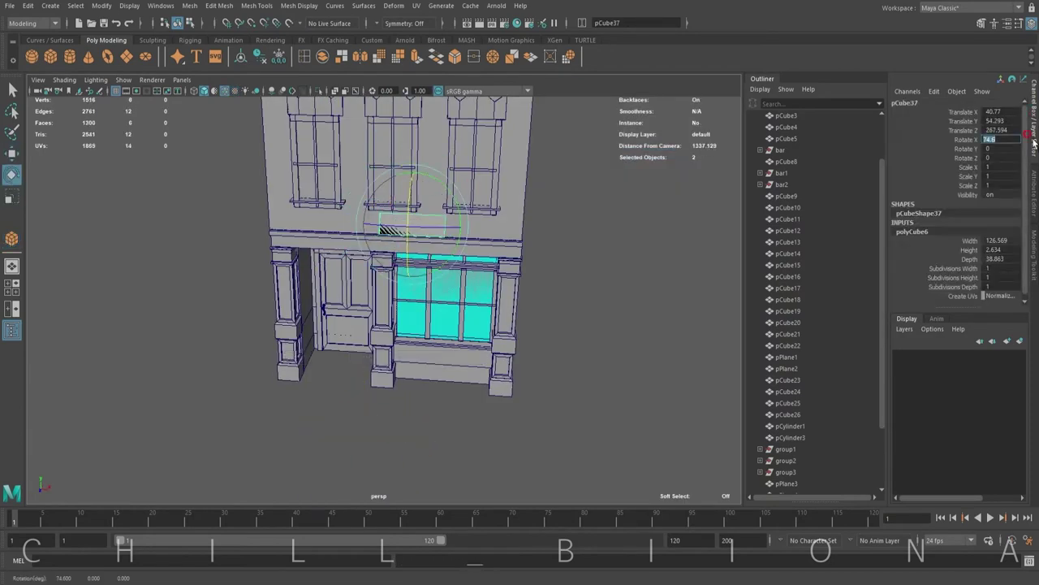
Step: Rotate the box 90 degrees in X and scale it into a flat panel centred above the shopfront
key("Return")
key("w")
mouse_move(411, 224)
left_mouse_down()
mouse_move(436, 193)
mouse_move(358, 191)
left_mouse_up()
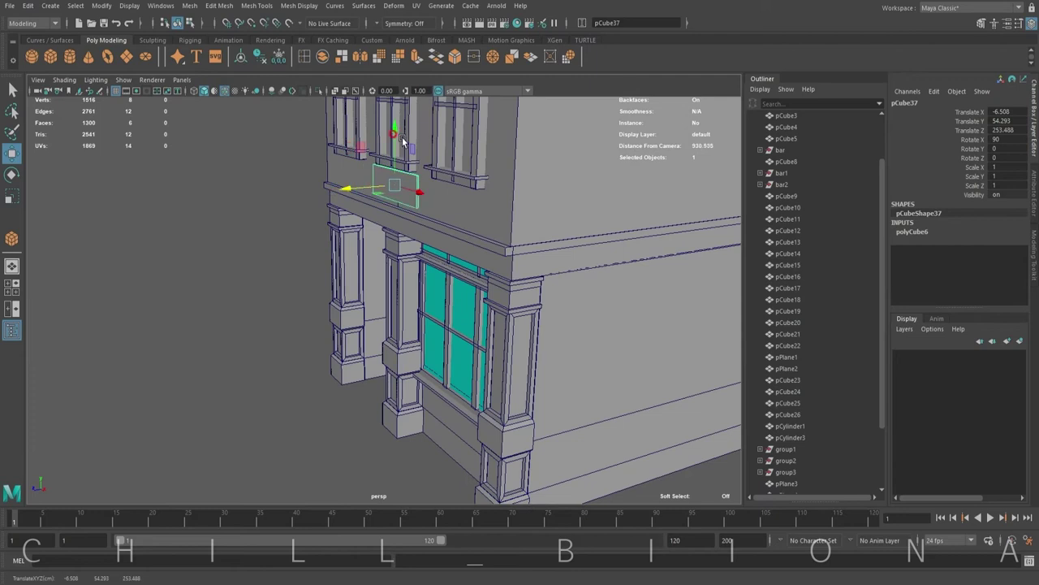
left_click_drag(403, 142, 349, 244, "alt")
key("r")
left_click_drag(349, 243, 373, 260)
left_click_drag(359, 306, 339, 268, "alt")
left_click_drag(339, 268, 368, 268)
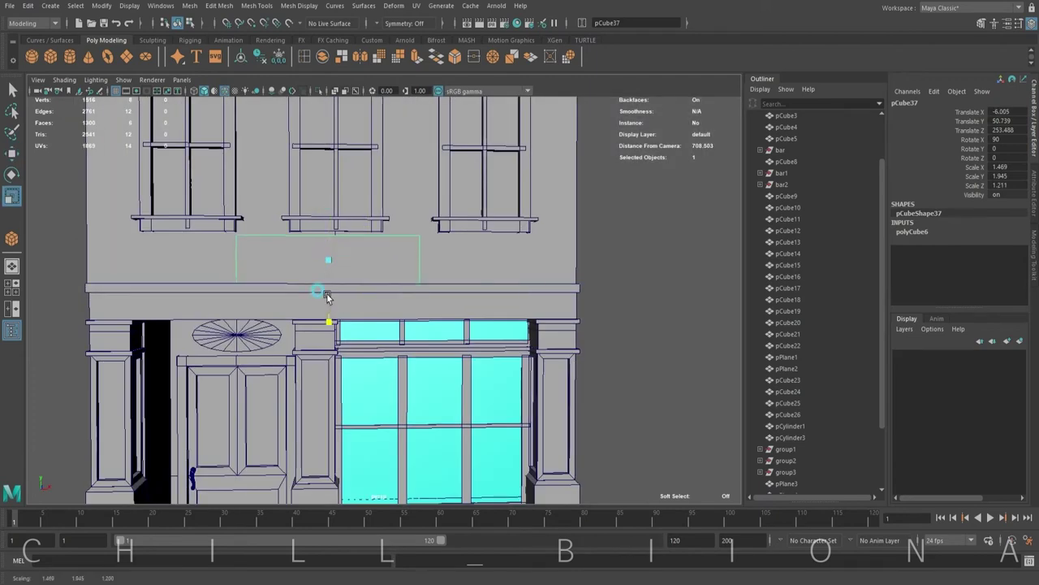
Step: Split the panel with an edge loop in isolation and delete the extra part
key("ctrl+1")
left_click_drag(230, 246, 395, 260, "alt")
right_click_drag(429, 181, 439, 171, "shift")
key("Delete")
key("ctrl+1")
key("w")
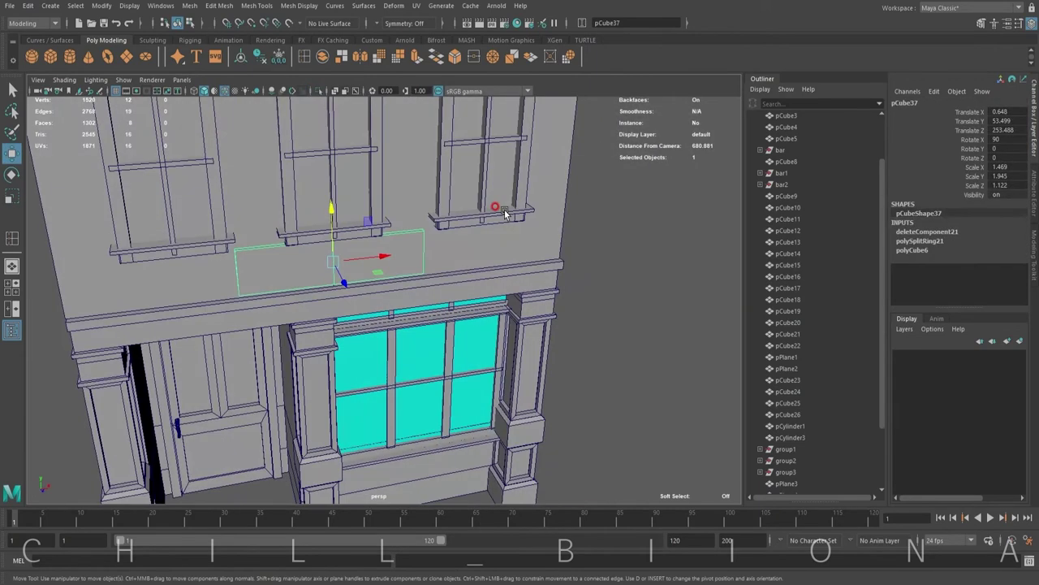
mouse_move(504, 212)
left_mouse_down("alt")
mouse_move(382, 248)
mouse_move(335, 225)
left_mouse_up("alt")
Step: Duplicate the panel into a thin bar beneath it and bevel its edges
key("ctrl+d")
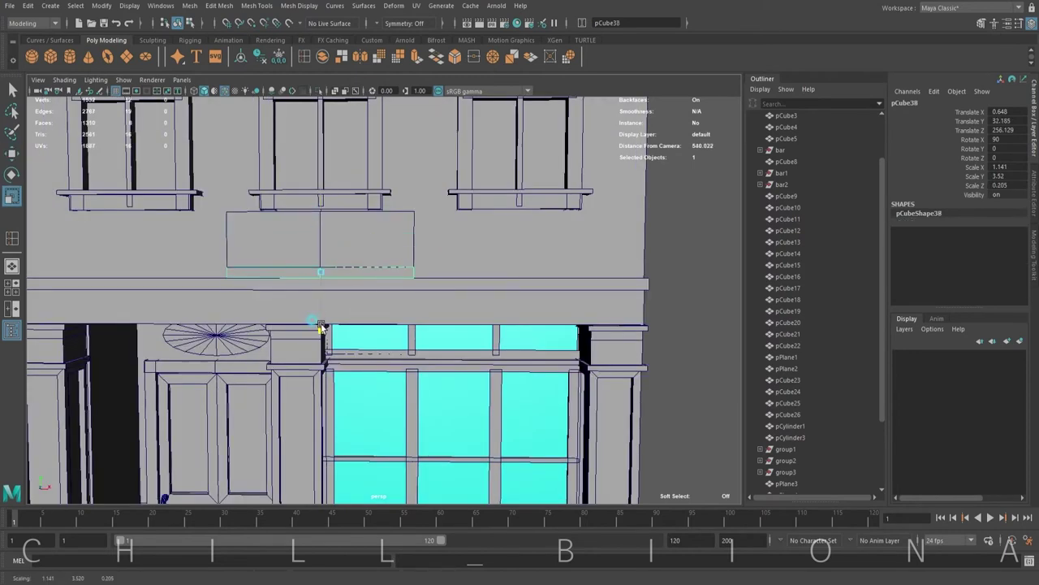
left_click_drag(326, 244, 309, 324, "alt")
mouse_move(331, 268)
left_mouse_down()
mouse_move(302, 272)
mouse_move(353, 337)
mouse_move(324, 268)
left_mouse_up()
left_click(317, 90)
key("ctrl+b")
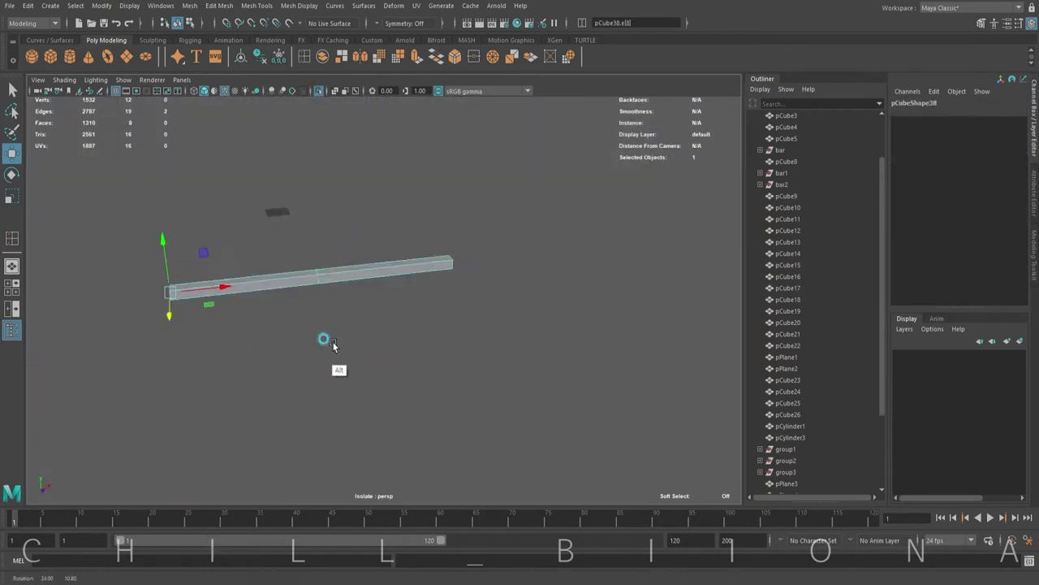
Step: Connect vertices at the bar end to cut a new edge into the trim bar
left_click_drag(332, 343, 244, 309, "alt")
right_click(178, 293)
left_click(125, 294)
left_click(1034, 243)
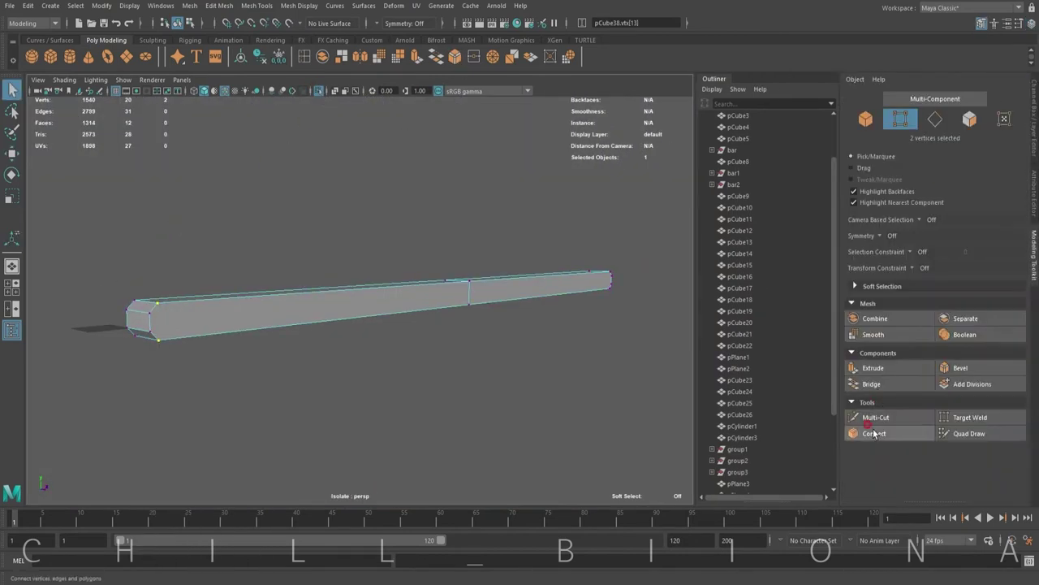
scroll(366, 325, "up", 3)
left_click(430, 323, "shift")
right_click_drag(437, 329, 476, 347, "shift")
left_click_drag(476, 348, 249, 355, "alt")
left_click(249, 355)
left_click(320, 90)
Step: Frame the building and rename the shop-window glass object
key("f")
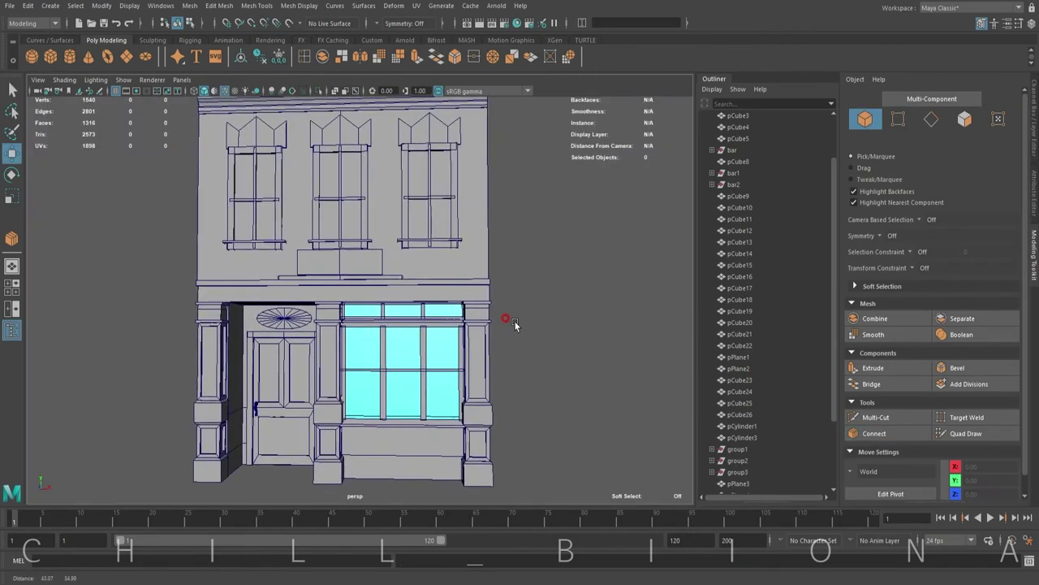
left_click(455, 341)
key("w")
double_click(740, 355)
Step: Duplicate the glass, narrow the copies and slide them into the upper-storey windows
key("ctrl+d")
left_click_drag(410, 341, 407, 174)
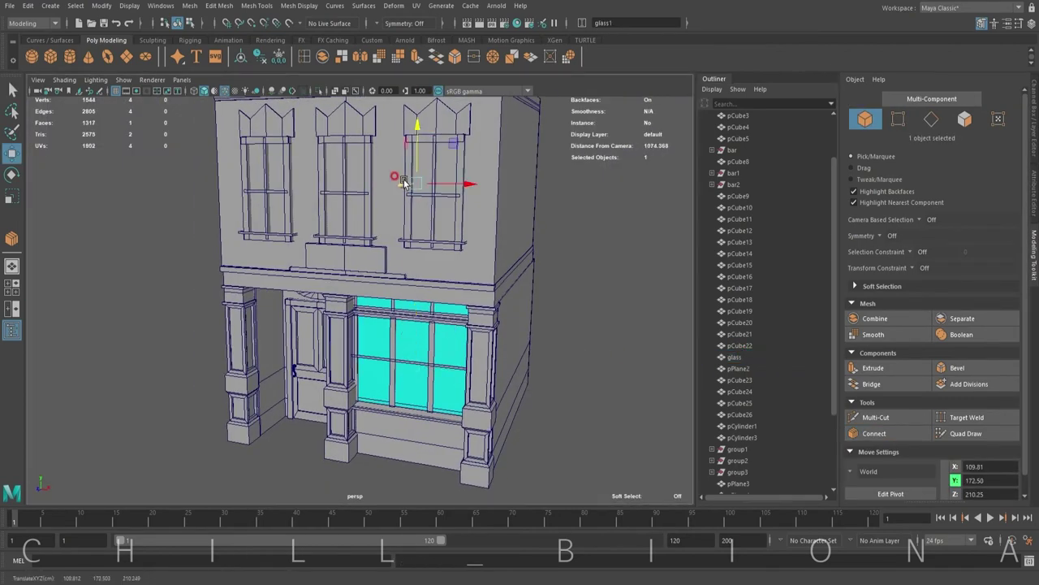
key("r")
left_click_drag(495, 187, 302, 186)
left_click(435, 186)
key("ctrl+d")
key("ctrl+d")
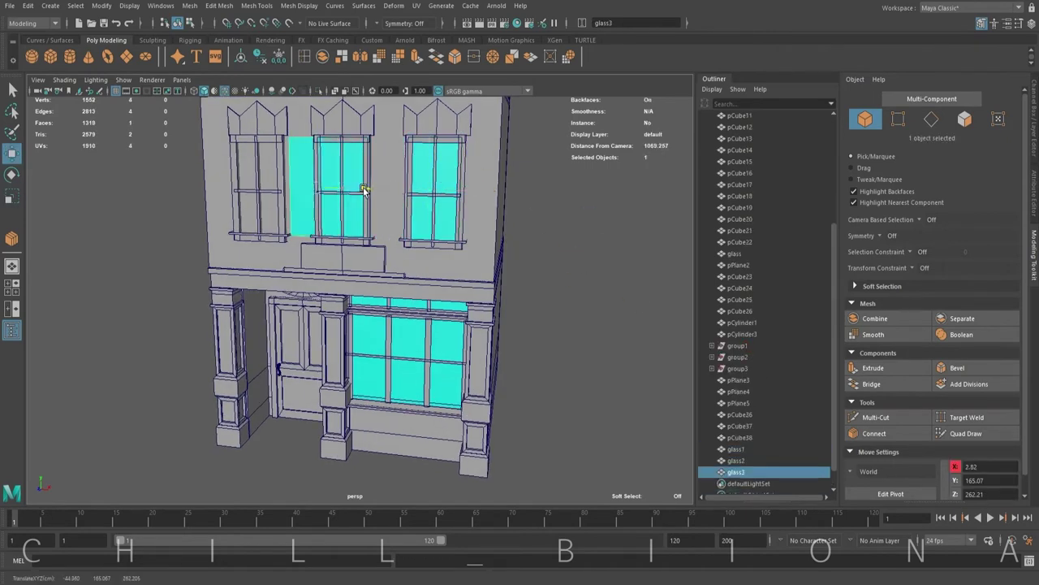
mouse_move(508, 302)
left_mouse_down("alt")
mouse_move(527, 307)
mouse_move(79, 181)
left_mouse_up("alt")
Step: In front view, draw an S-shaped polygon outline with Create Polygon
left_click(257, 6)
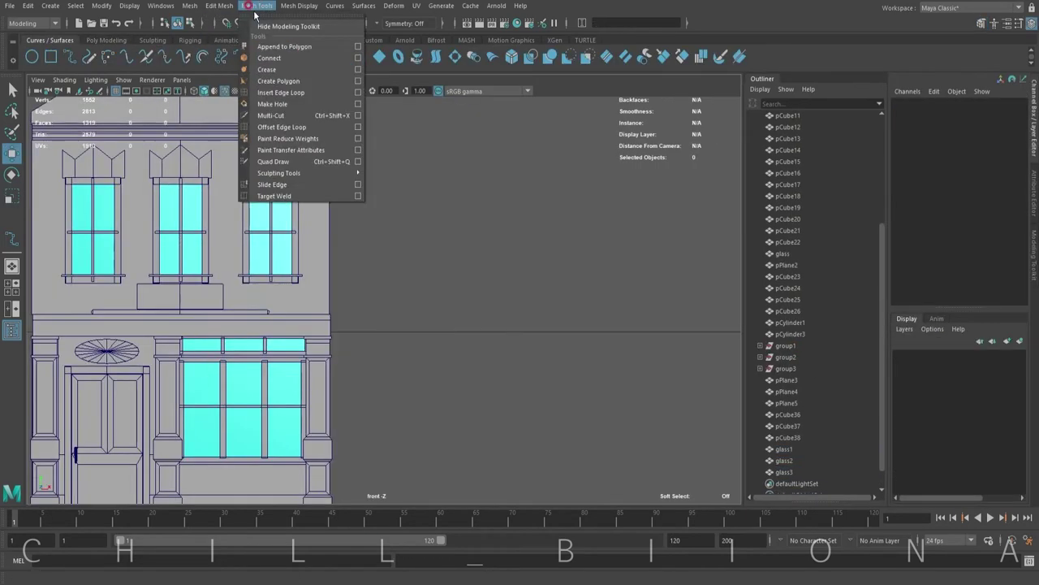
left_click(284, 63)
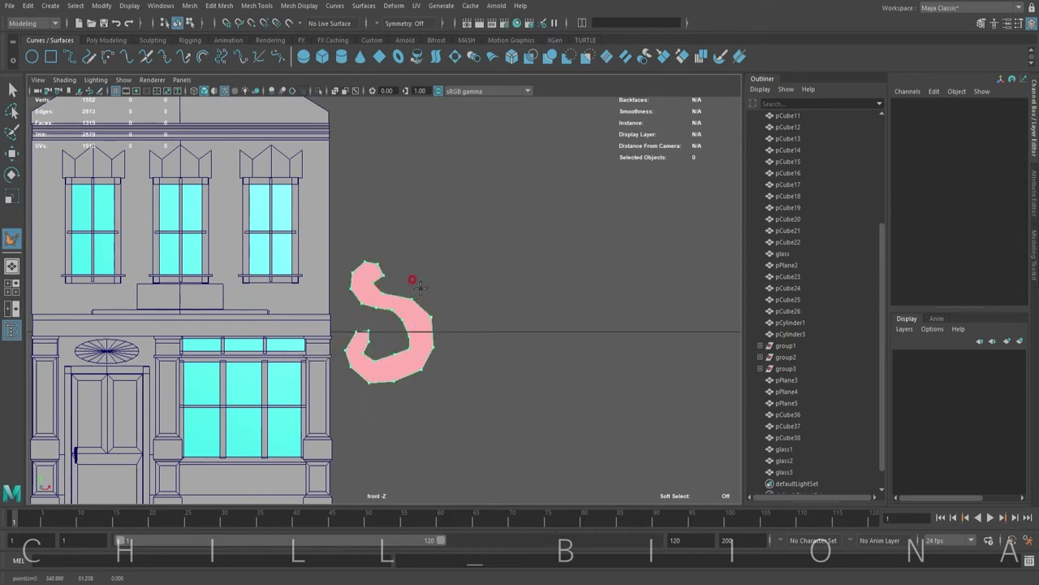
key("Return")
right_click_drag(371, 273, 371, 241)
Step: Reshape the S by moving selected vertices into a smoother curl
left_click(363, 361)
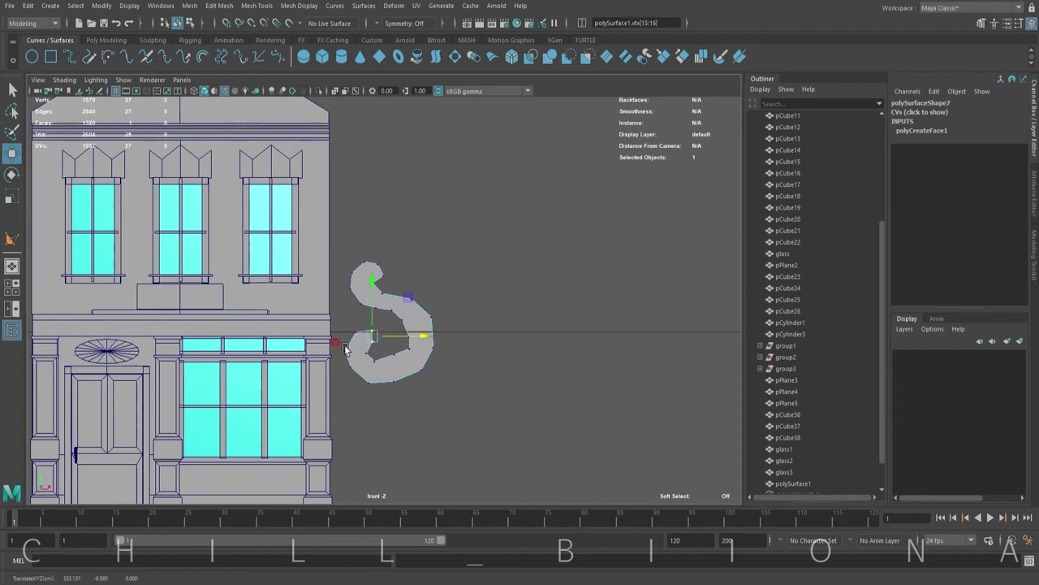
left_click(419, 358)
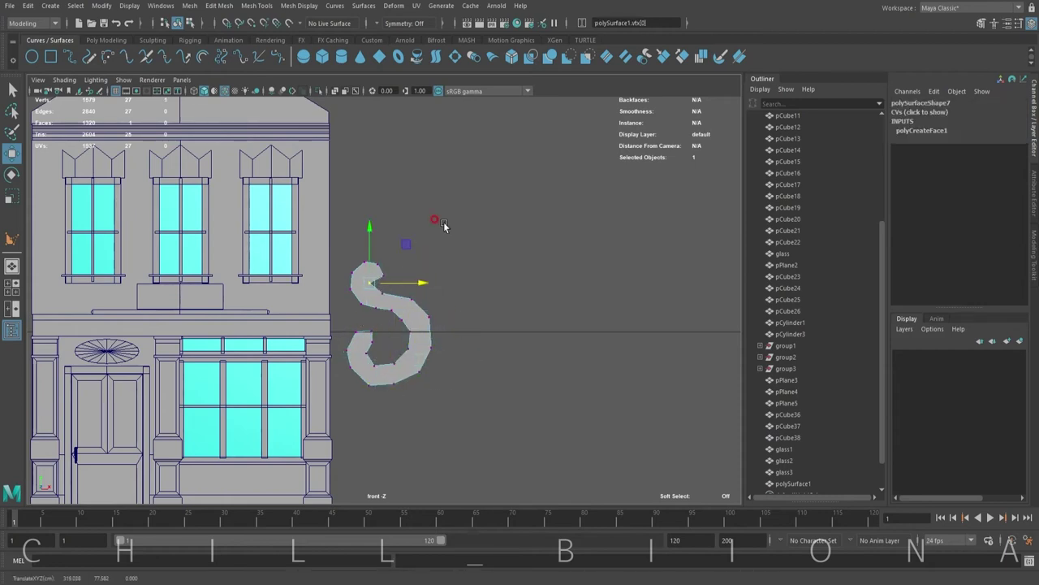
left_click(476, 211)
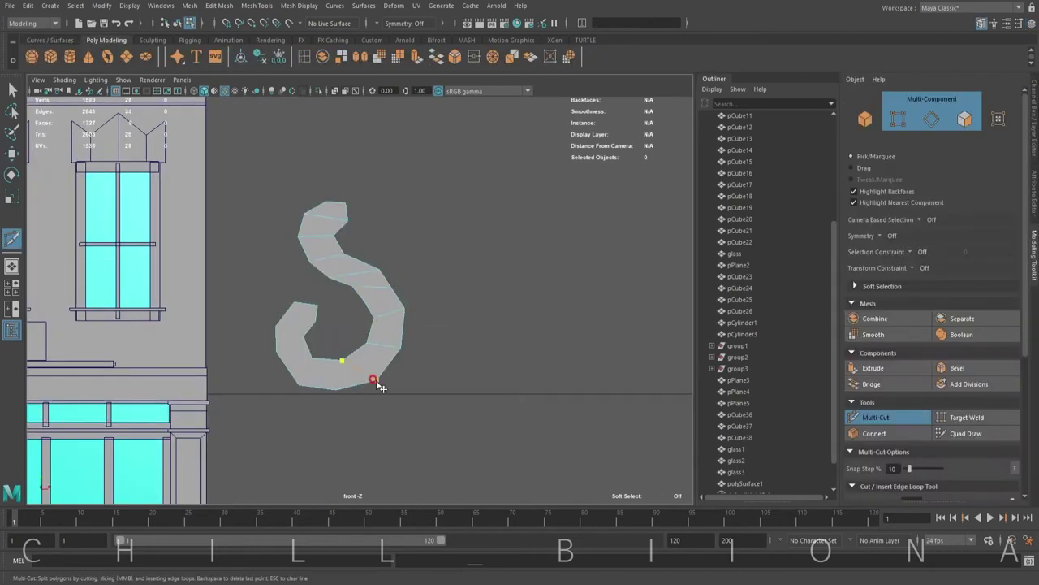
key("w")
left_click(381, 271)
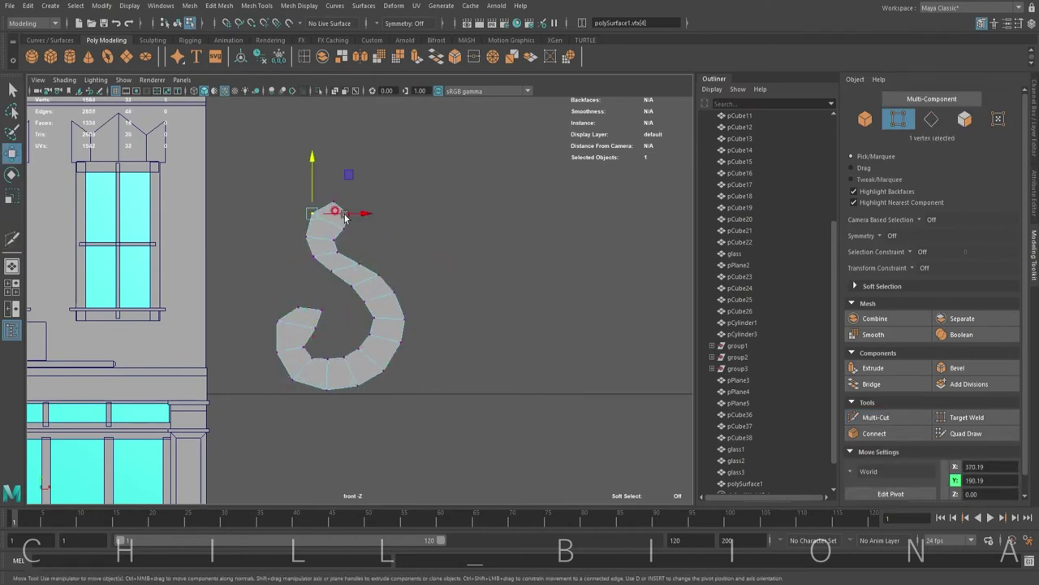
key("F8")
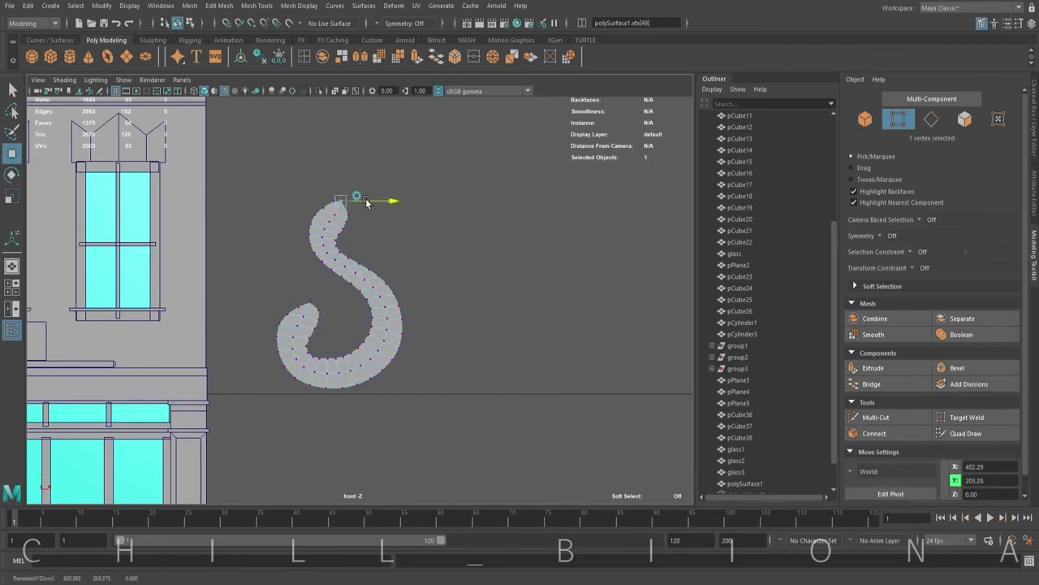
Step: Grab-sculpt the S and adjust its top vertex, then return to full perspective view
left_click(151, 40)
left_click(88, 56)
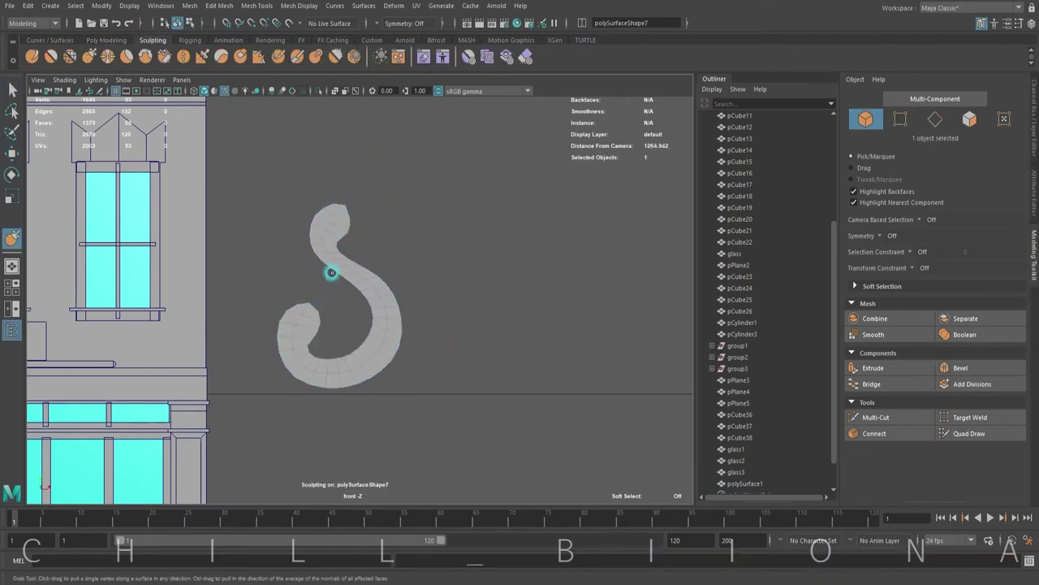
right_click_drag(343, 284, 343, 243)
key("w")
left_click(345, 207)
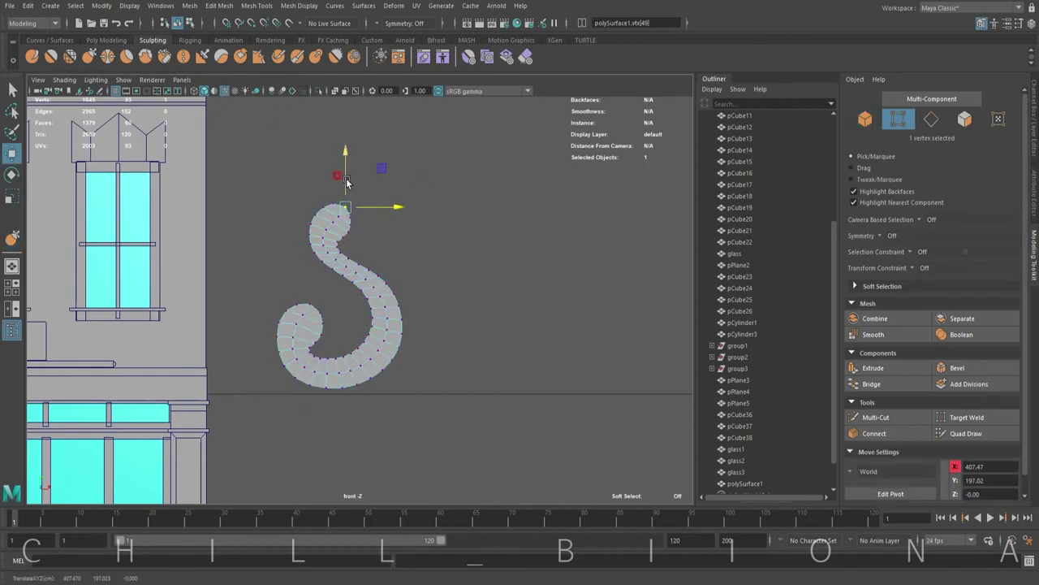
key("F8")
key("space")
key("space")
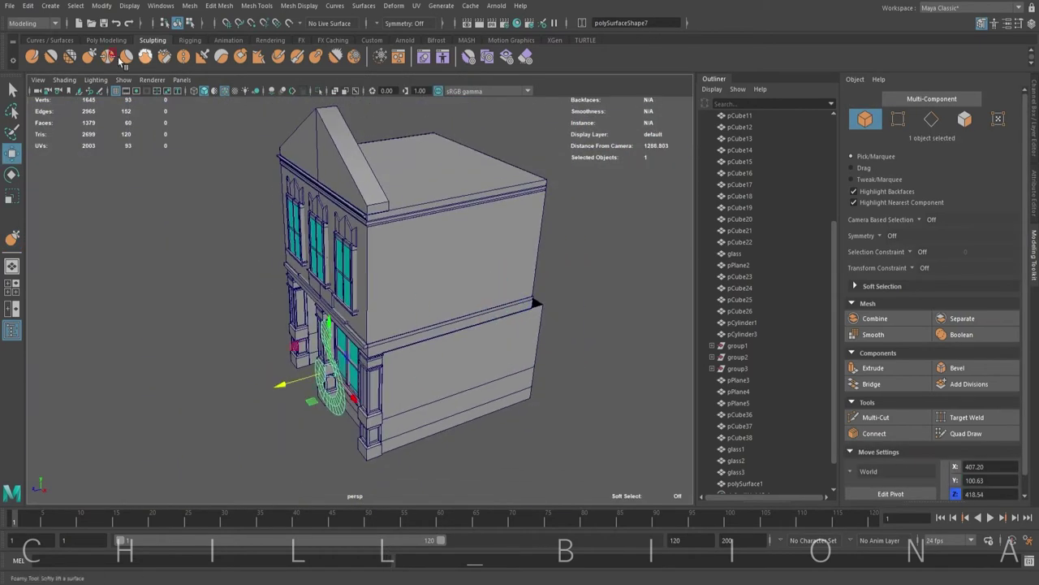
left_click(106, 40)
left_click(213, 369)
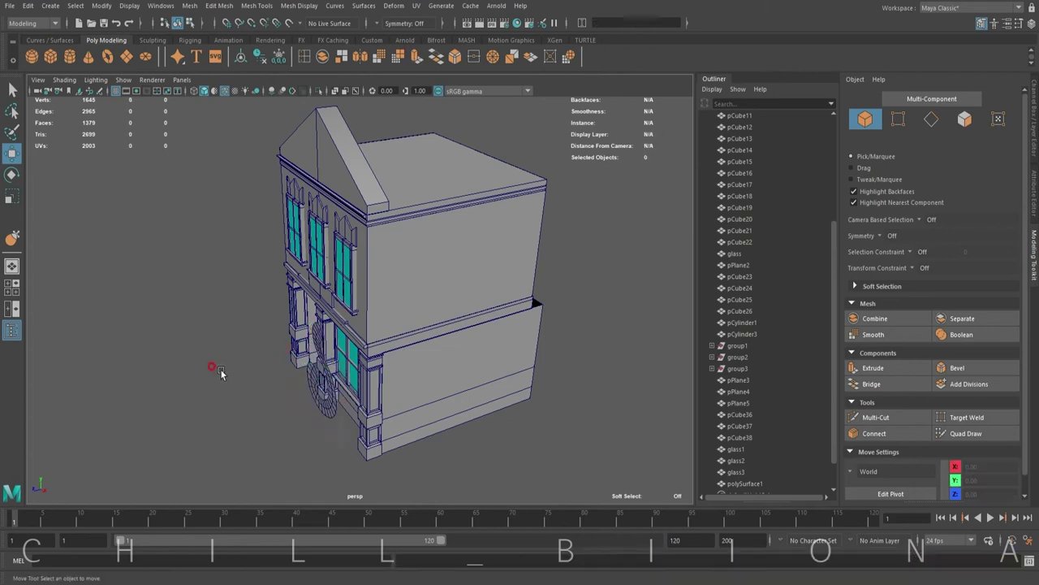
Step: Frame polySurface1 and scale the S scroll down onto the facade
left_click(268, 402)
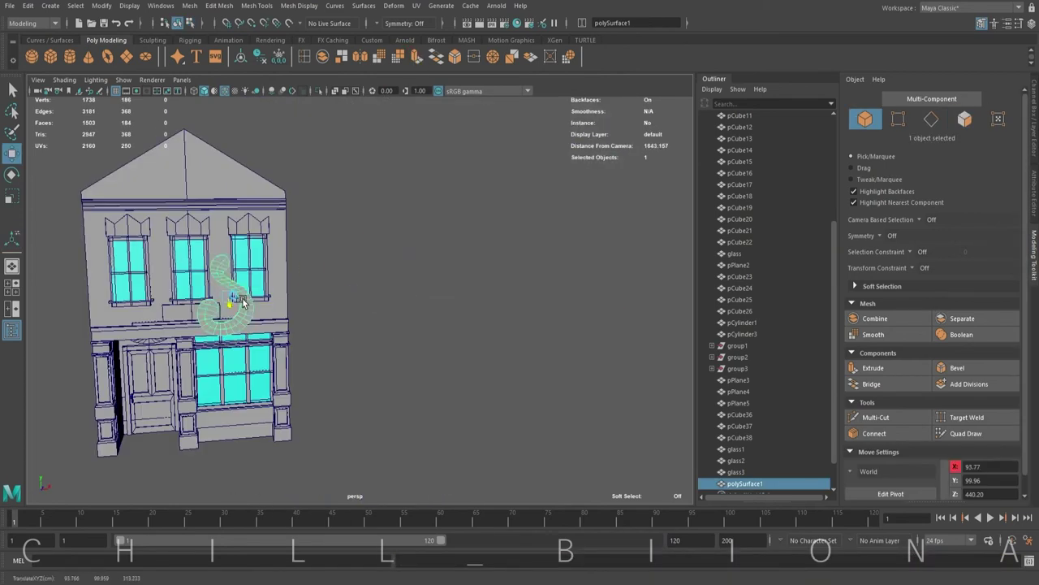
key("f")
scroll(361, 274, "up", 5)
key("r")
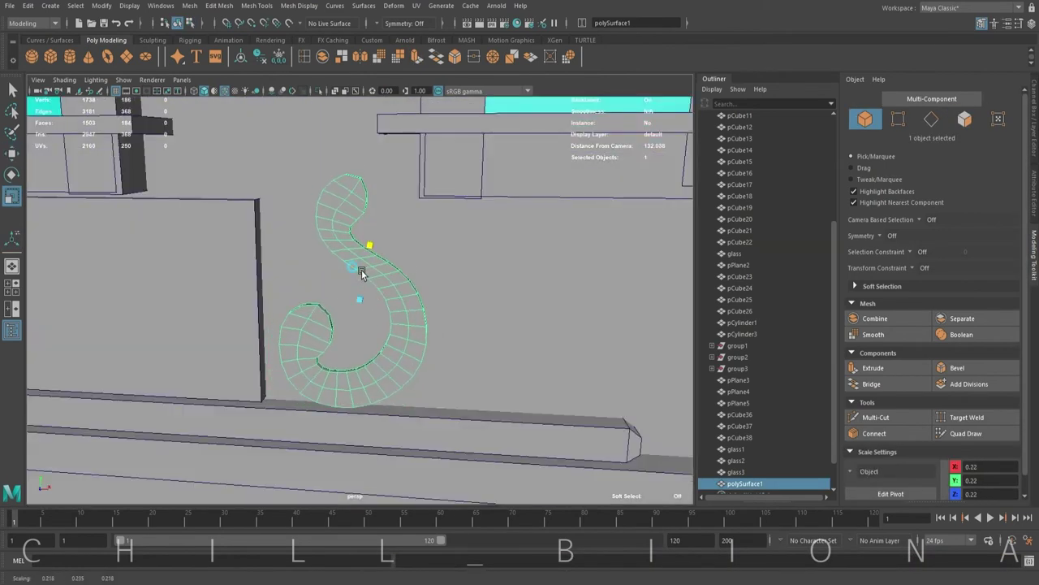
Step: Duplicate the scroll, move the copy to its right and set Rotate X to 180
key("ctrl+d")
key("w")
left_click_drag(396, 342, 477, 319)
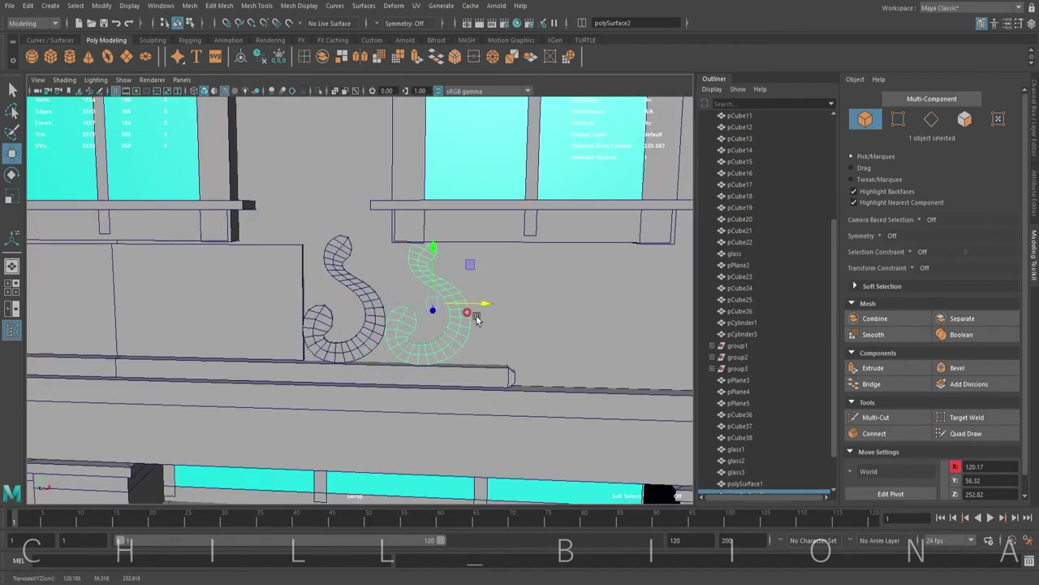
key("e")
key("ctrl+a")
left_click(999, 139)
type("180")
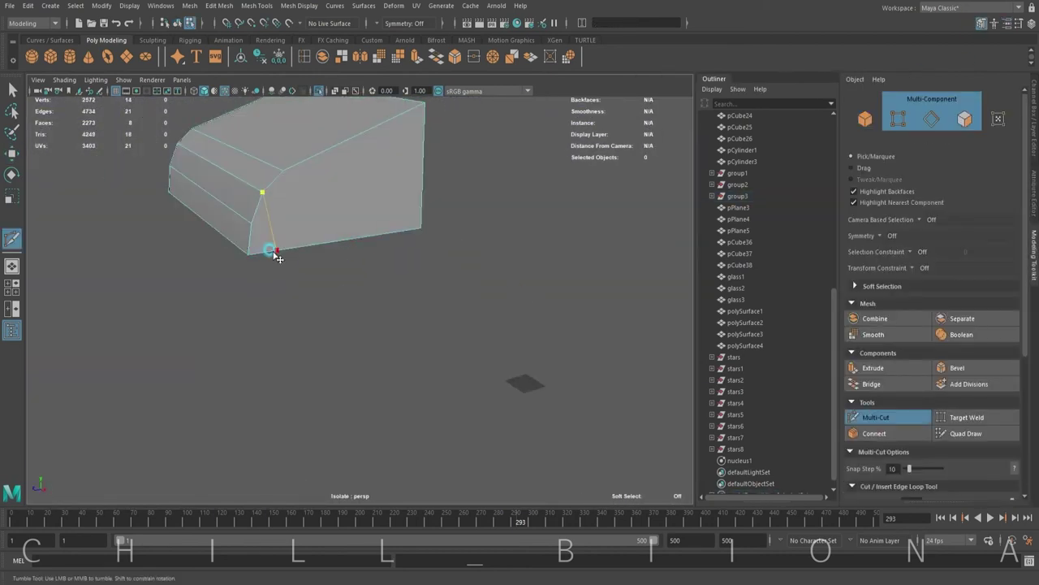
Step: Bring up the component options menu on the trim block
right_click(242, 211)
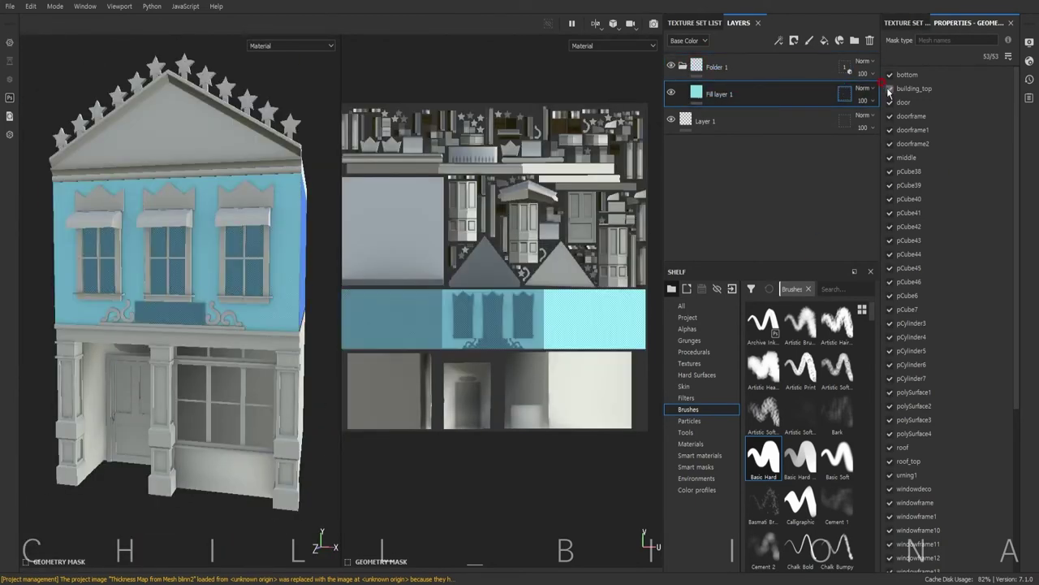
Step: Give Fill layer 1 a teal base colour and add a black mask
left_click(808, 96)
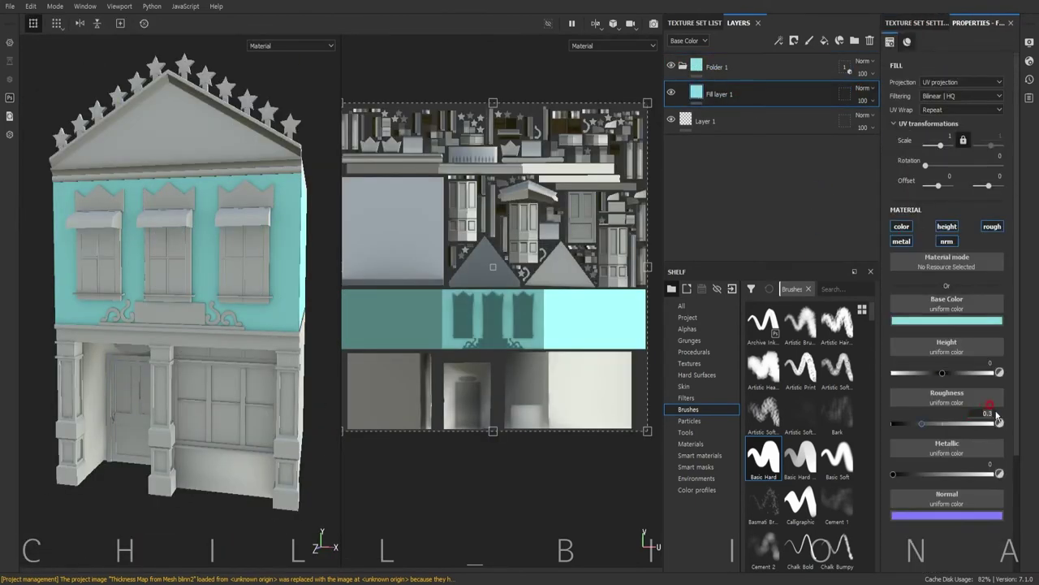
left_click(919, 327)
right_click(731, 95)
left_click(780, 118)
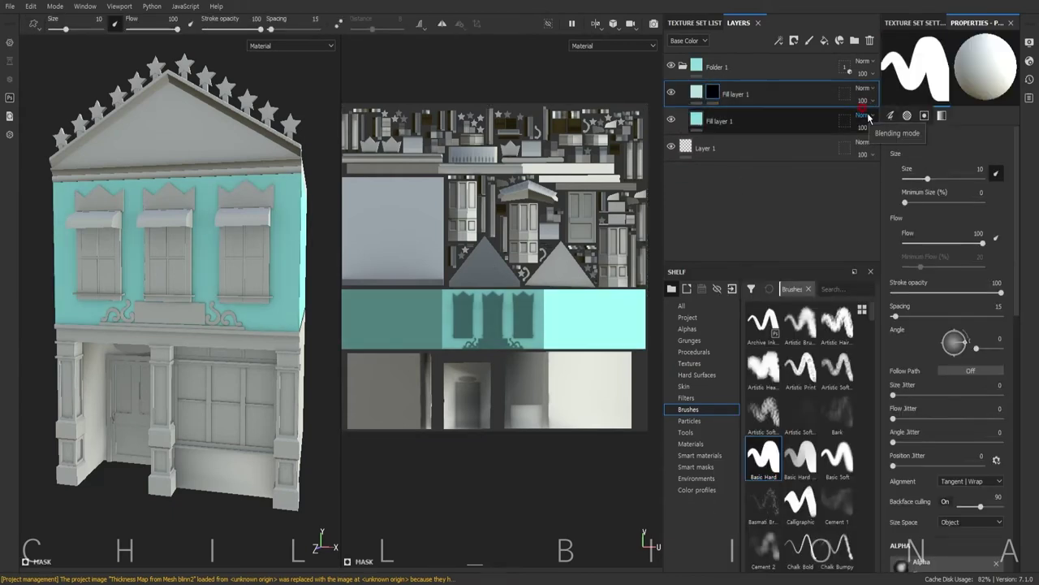
Step: Fill the mask with the wall-alpha plank pattern, scaled and rotated 270 across the walls
left_click(728, 99)
right_click(729, 101)
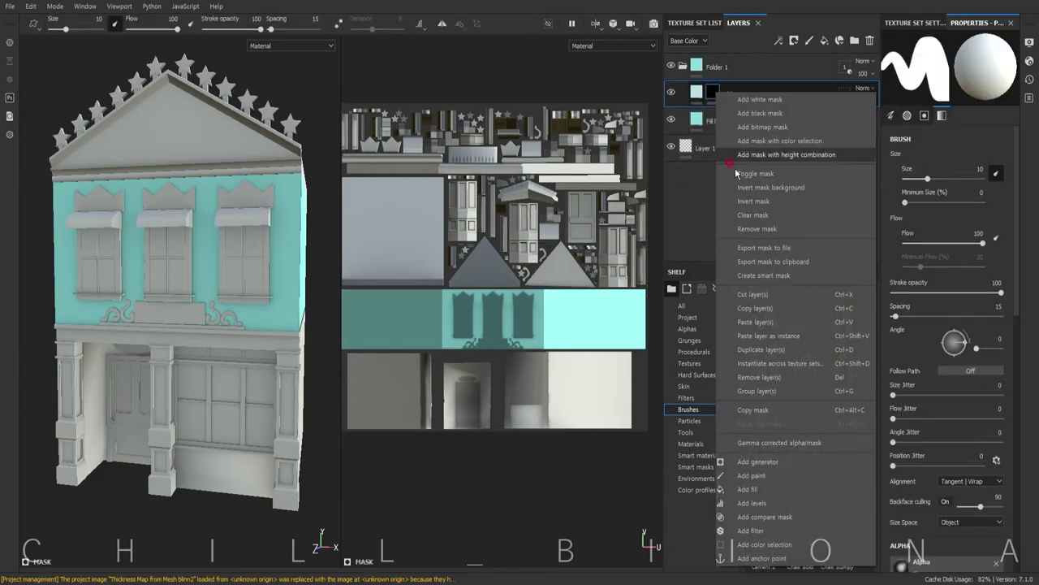
left_click(756, 111)
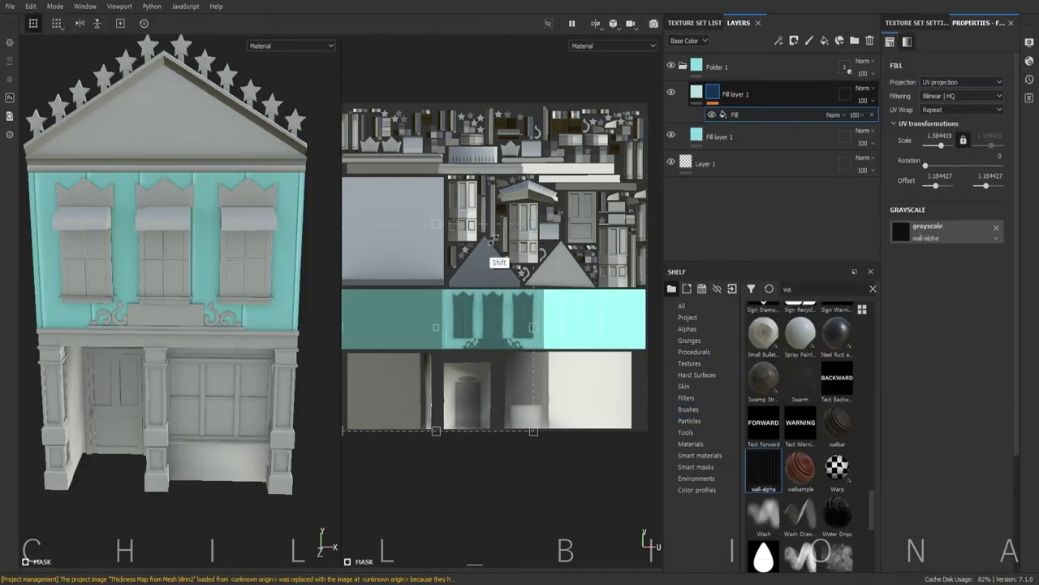
left_click_drag(647, 431, 463, 424, "shift")
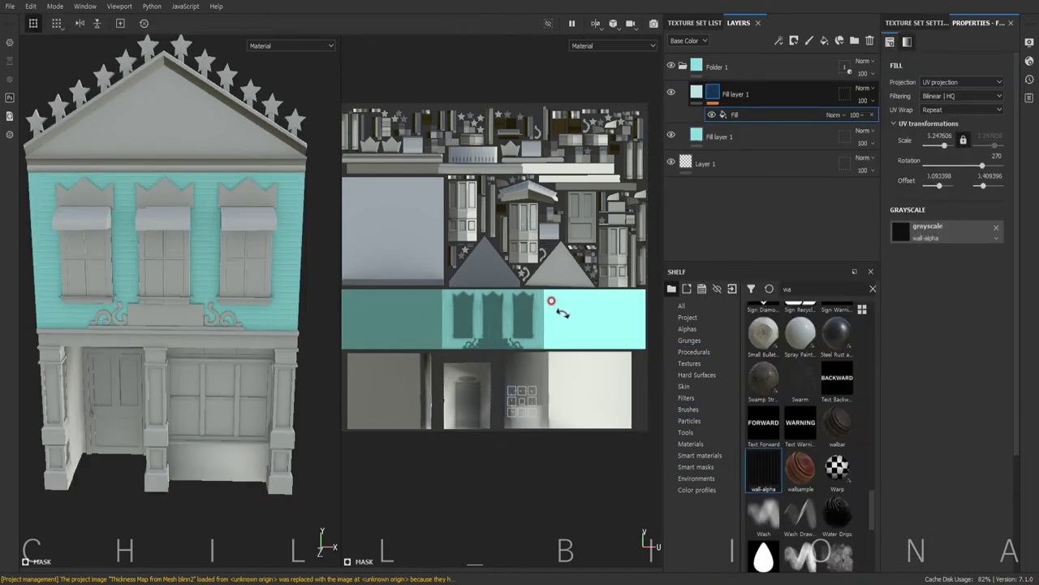
left_click(845, 68)
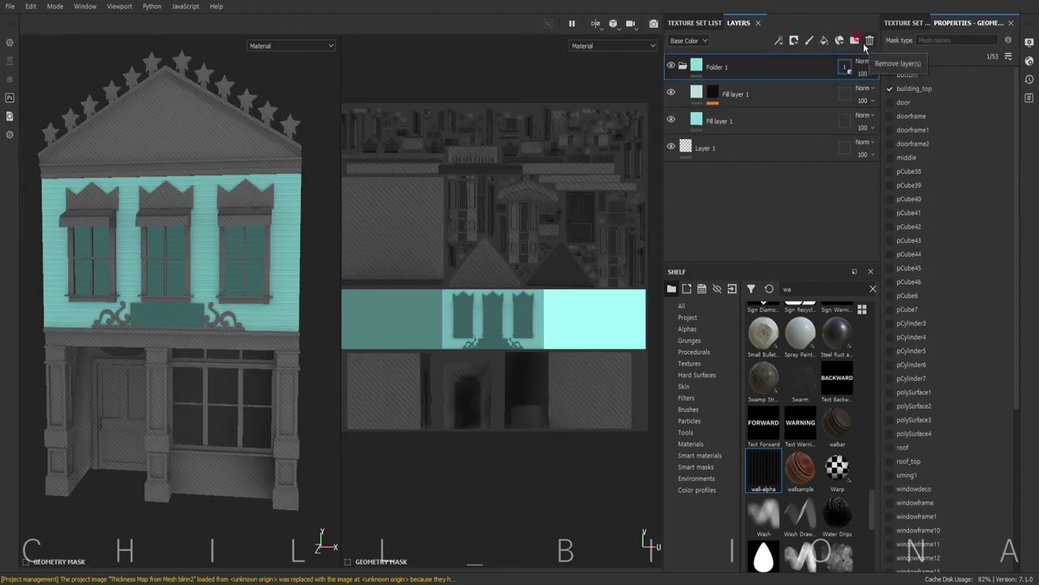
Step: Create a folder with a fill layer masked to the window crowns and window frames
left_click(824, 40)
left_click(855, 40)
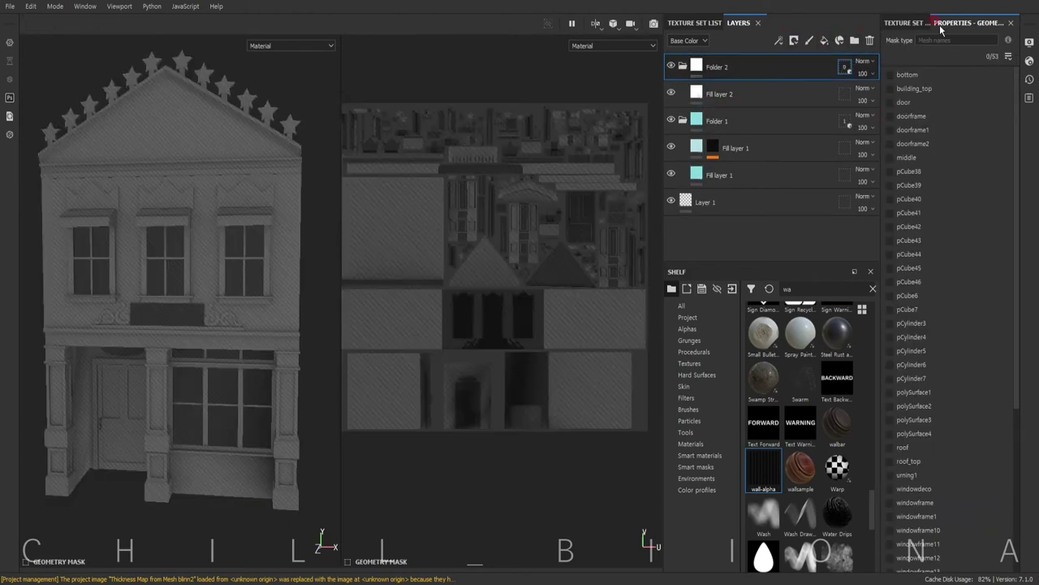
left_click(227, 195)
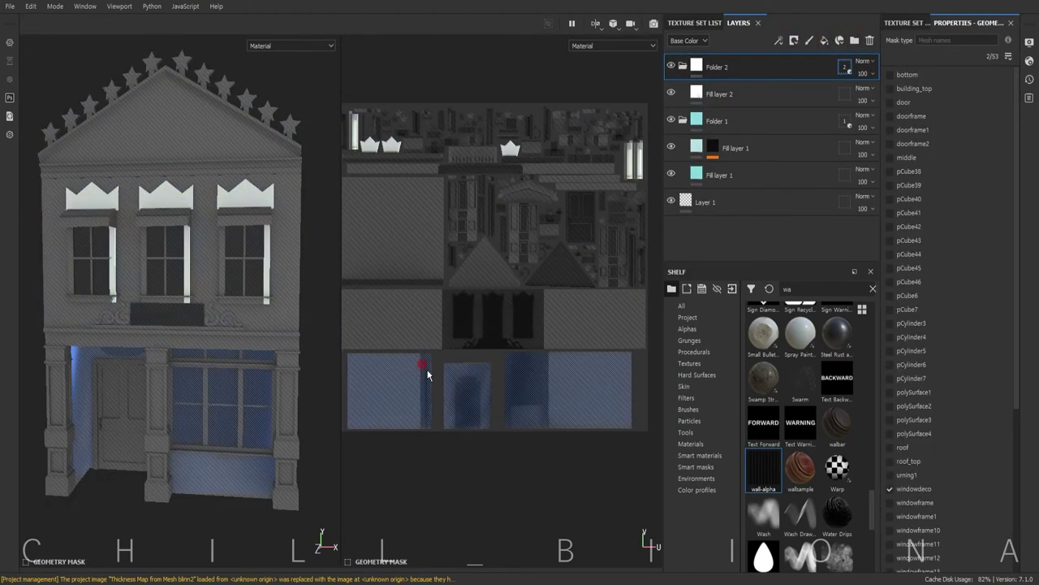
scroll(909, 349, "down", 4)
left_click(891, 336)
Step: Extend the geometry mask to the remaining window frames, the door and the door frames
left_click_drag(1019, 432, 1019, 471)
left_click_drag(890, 474, 892, 559)
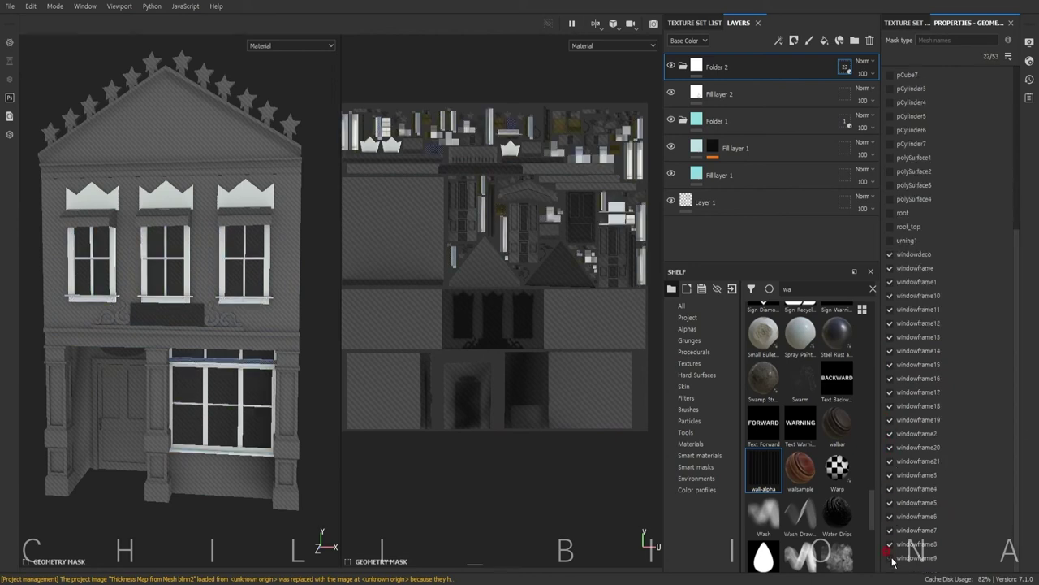
left_click_drag(1017, 395, 1018, 244)
left_click(890, 102)
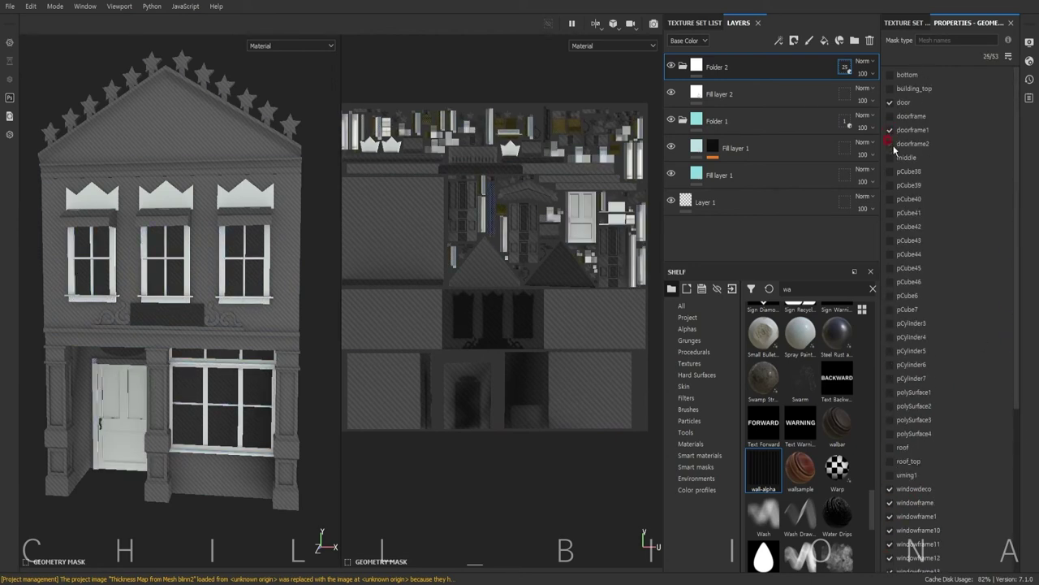
left_click(239, 528)
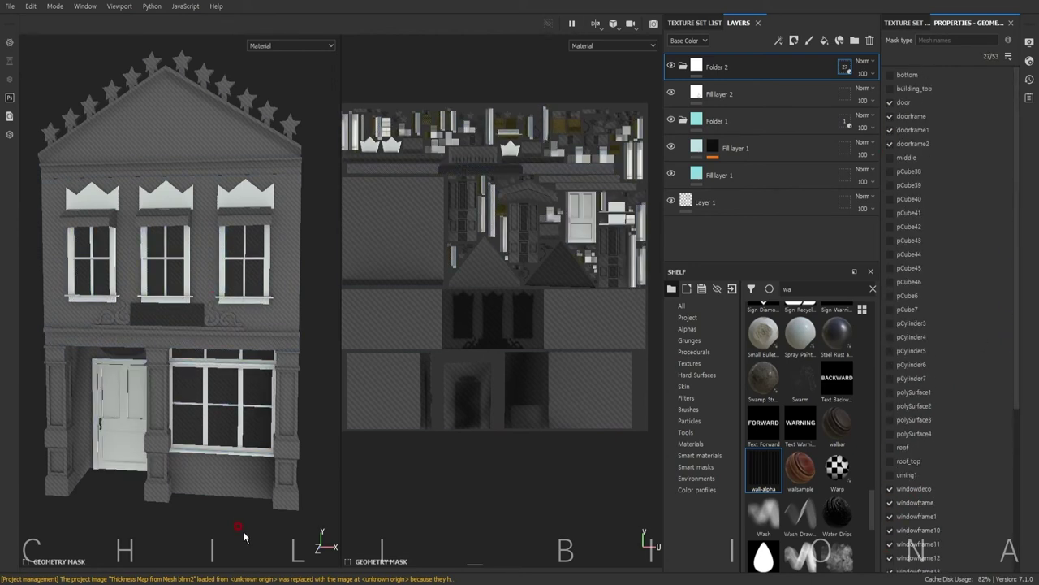
left_click(720, 94)
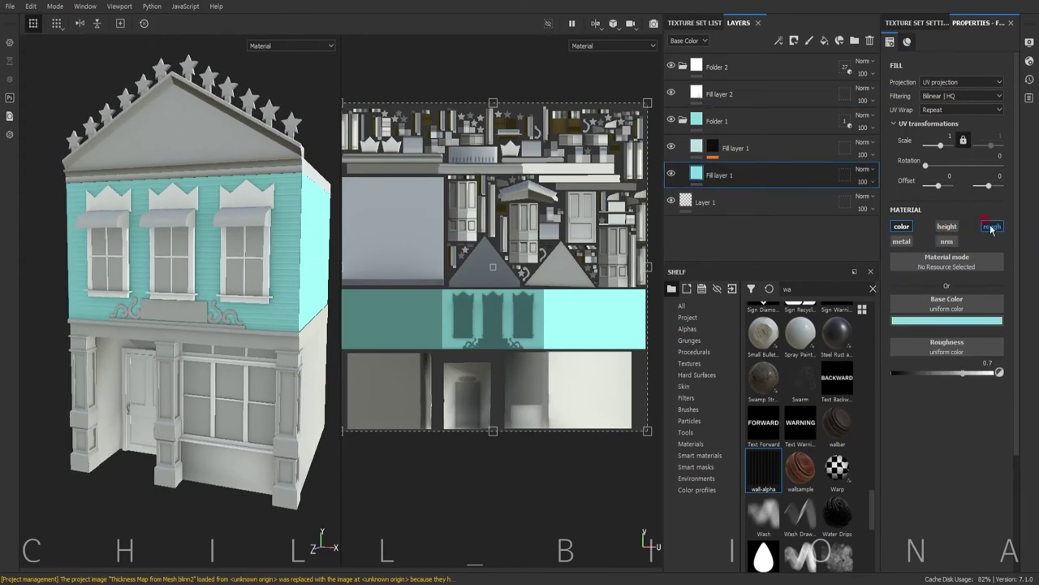
Step: Add the Wood American Cherry material as a layer above the white fill
left_click(764, 86)
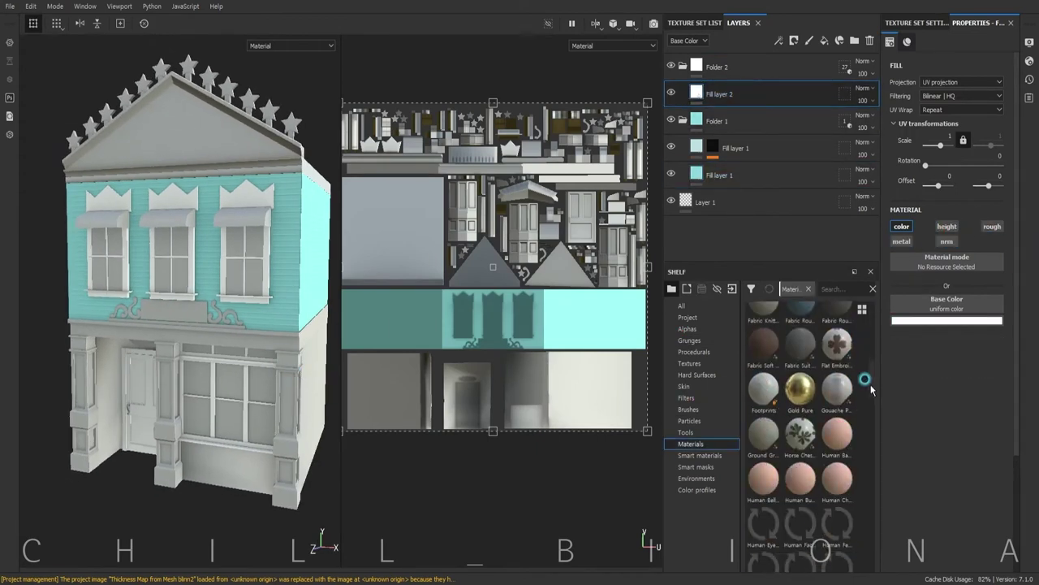
left_click(866, 528)
left_click_drag(744, 88, 744, 89)
left_click(981, 347)
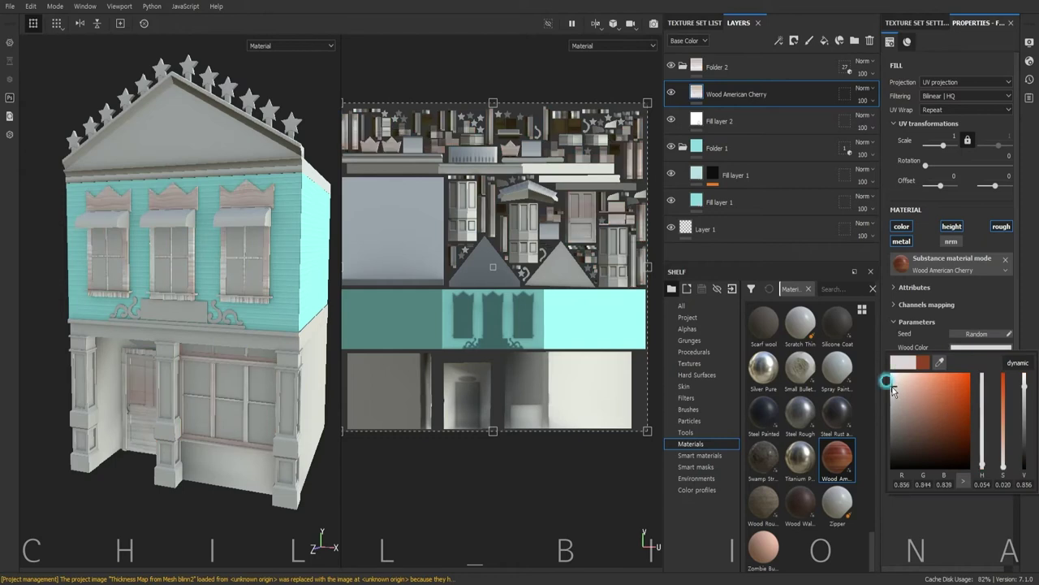
Step: Make the wood near-white at 47 opacity, disable height and tile it about nine times finer
left_click(633, 384)
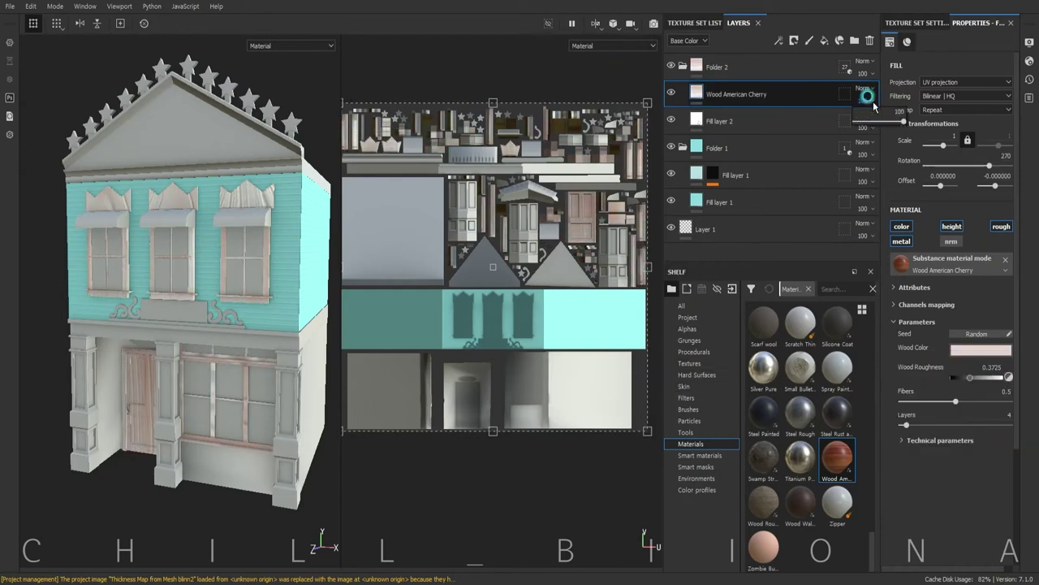
left_click_drag(874, 106, 861, 113)
left_click(956, 226)
scroll(178, 284, "up", 3)
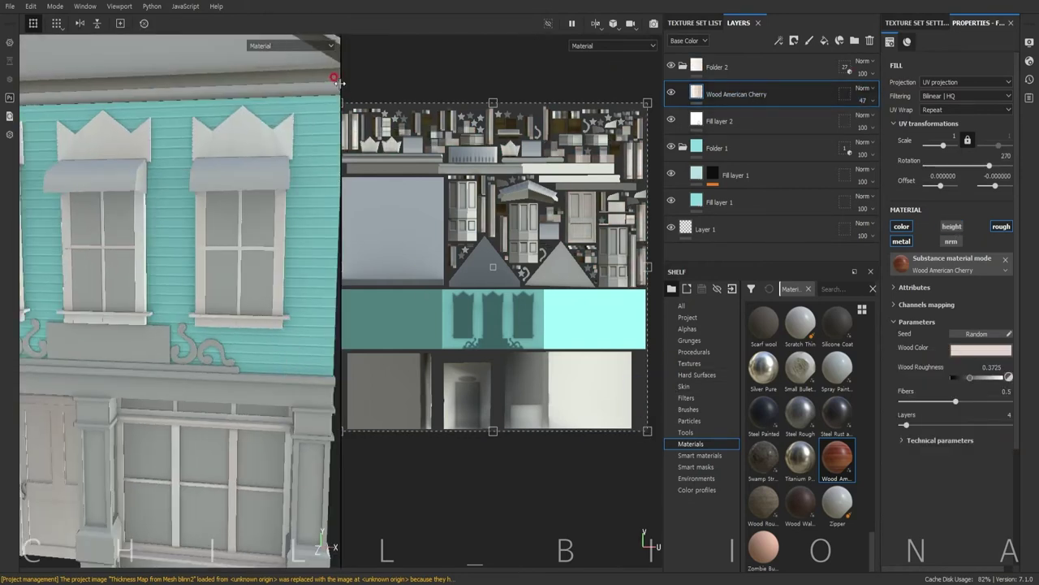
scroll(580, 313, "down", 4)
left_click_drag(560, 197, 557, 404, "shift")
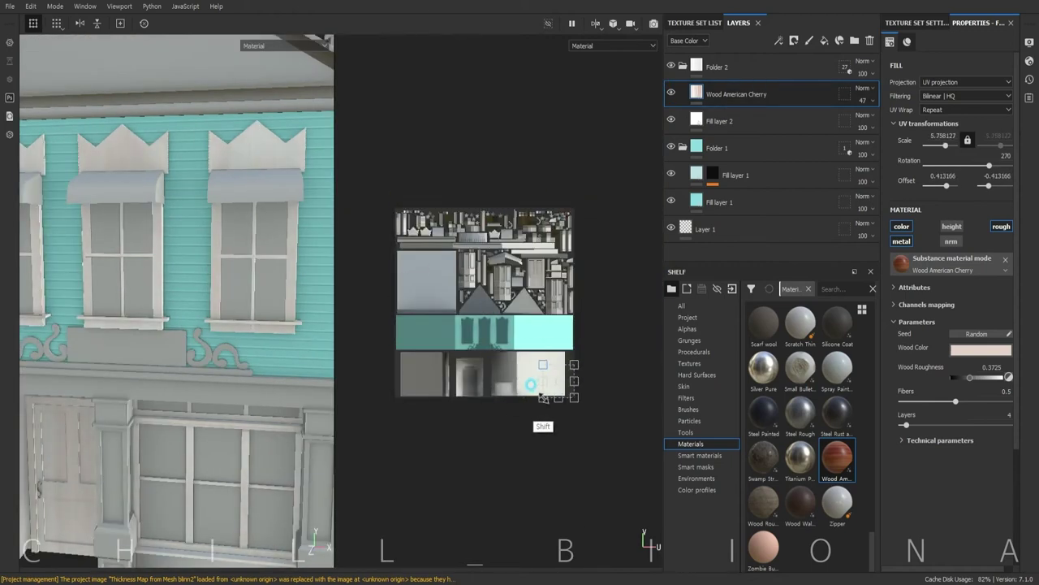
left_click(900, 382)
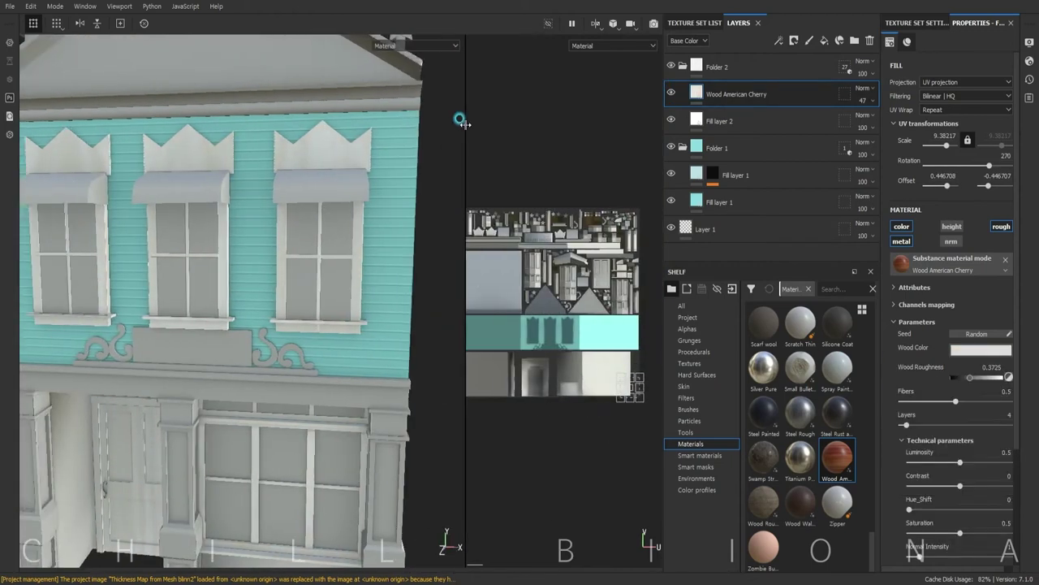
left_click_drag(308, 145, 347, 345, "alt")
Step: Rename the folders windowframe, wall-top and wall-bottom
left_click(720, 67)
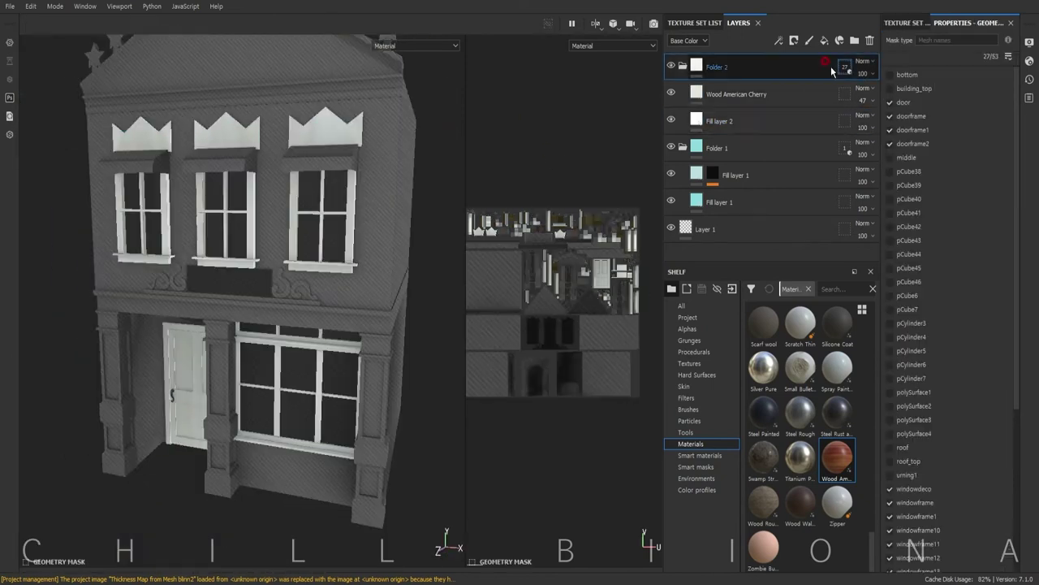
left_click(736, 121)
left_click(720, 94)
type("window")
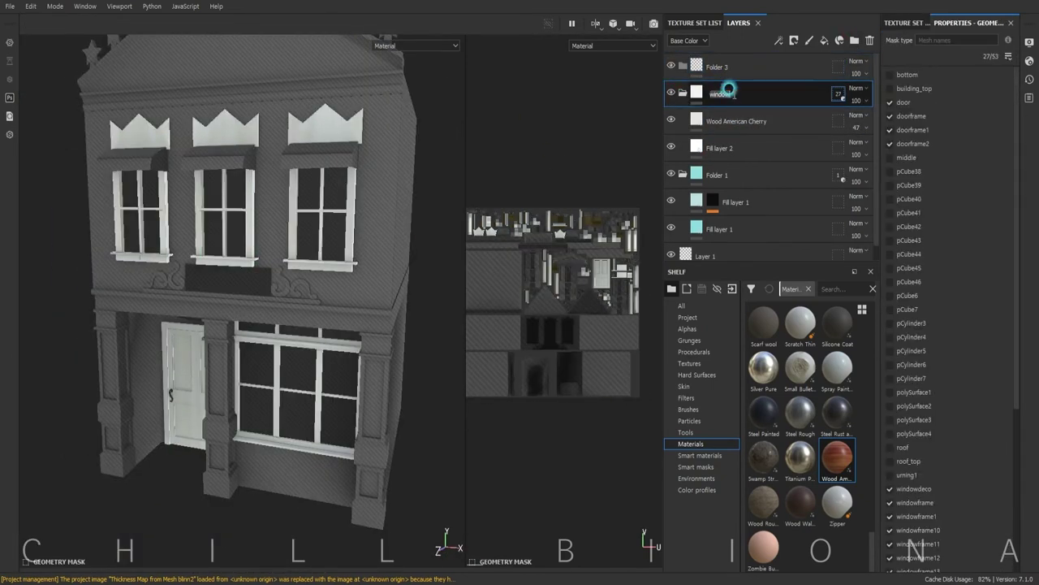
type("frame")
key("Return")
double_click(715, 121)
type("wall-top")
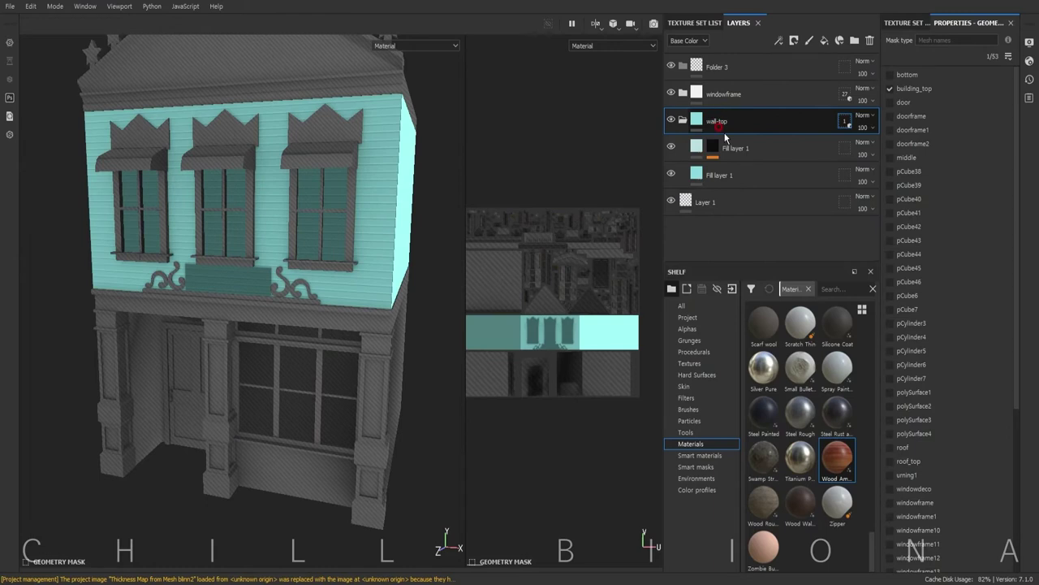
double_click(722, 67)
type("wall-bottom")
Step: Add a new fill layer with a pink base colour
left_click(824, 39)
left_click(947, 303)
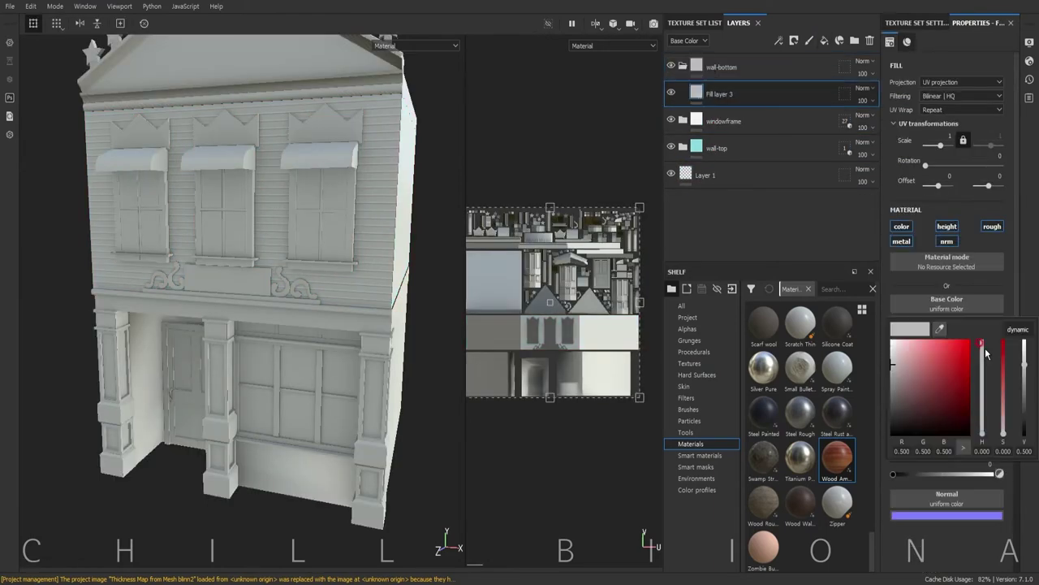
mouse_move(982, 349)
left_mouse_down()
mouse_move(981, 434)
mouse_move(983, 345)
left_mouse_up()
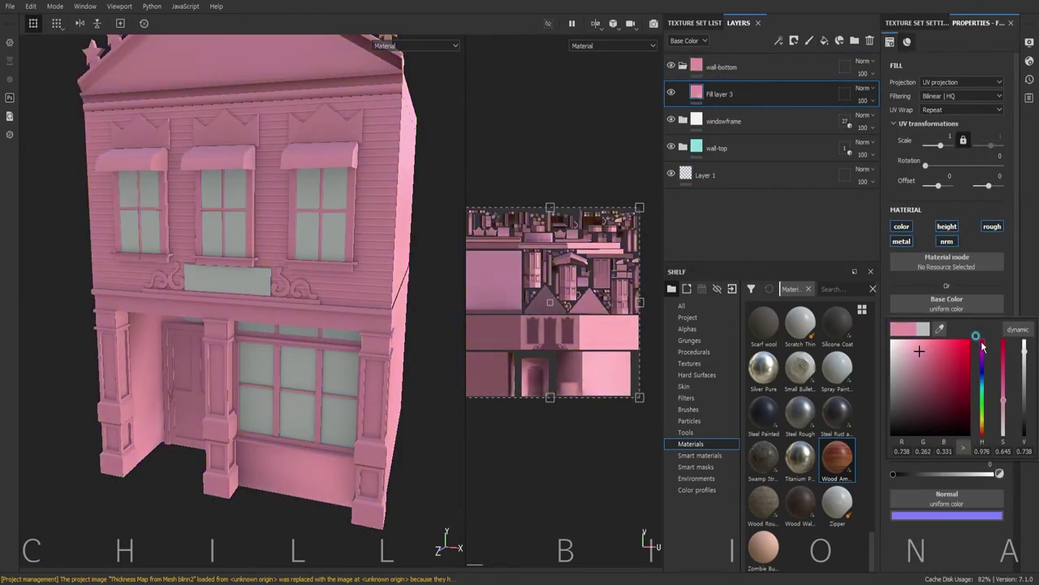
Step: Geometry-mask wall-bottom to the lower wall and right pillar meshes, then duplicate the pink fill
right_click(843, 65)
left_click(873, 104)
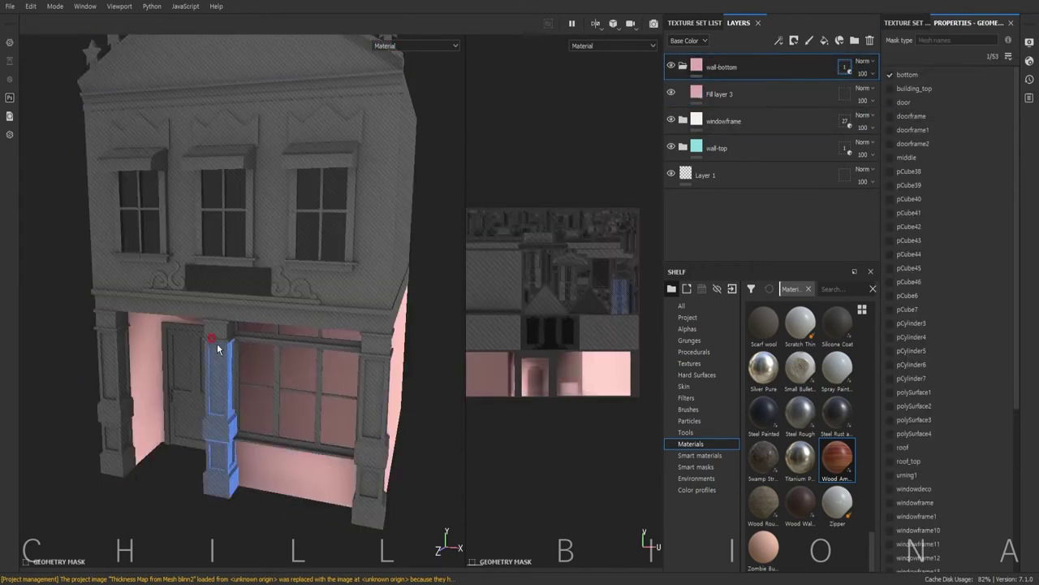
left_click(408, 418)
left_click_drag(413, 421, 423, 445, "alt")
right_click_drag(423, 445, 418, 429, "alt")
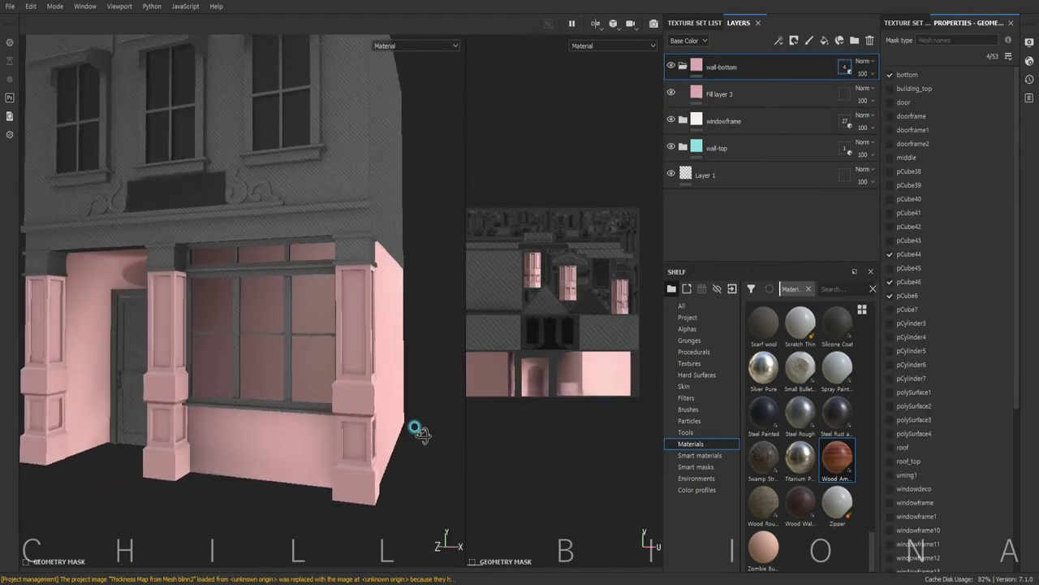
mouse_move(418, 429)
left_mouse_down("alt")
mouse_move(298, 482)
mouse_move(258, 262)
left_mouse_up("alt")
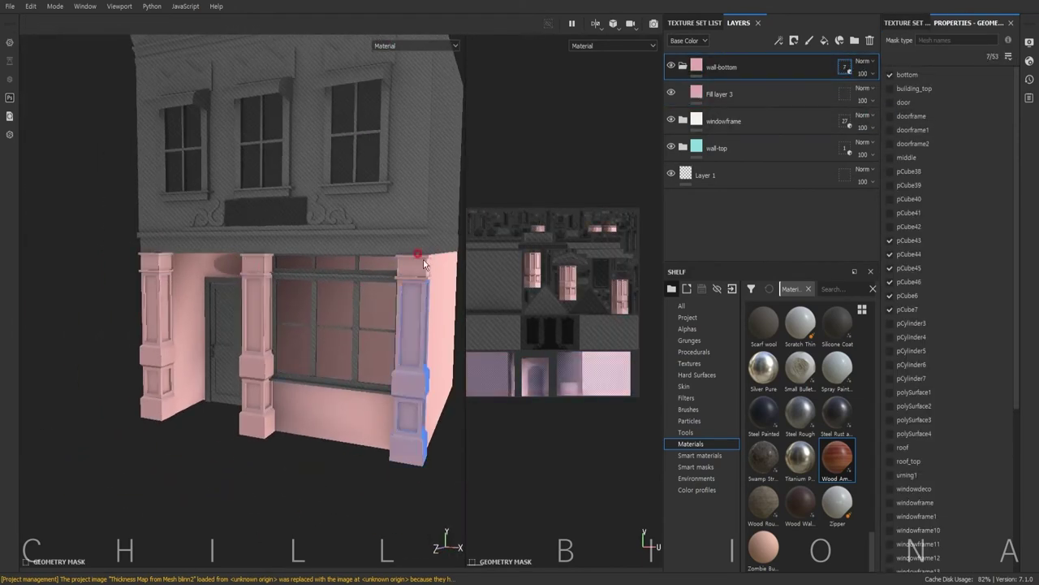
left_click(739, 94)
key("ctrl+d")
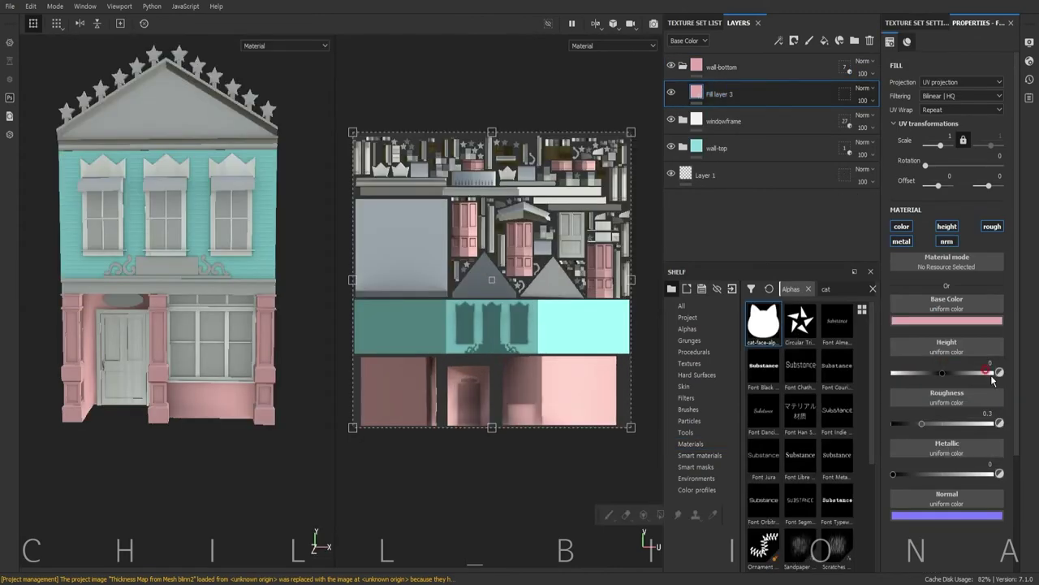
Step: Lighten the ground-floor pink and set the duplicated fill's mask to black
left_click(901, 320)
left_click_drag(898, 351, 902, 349)
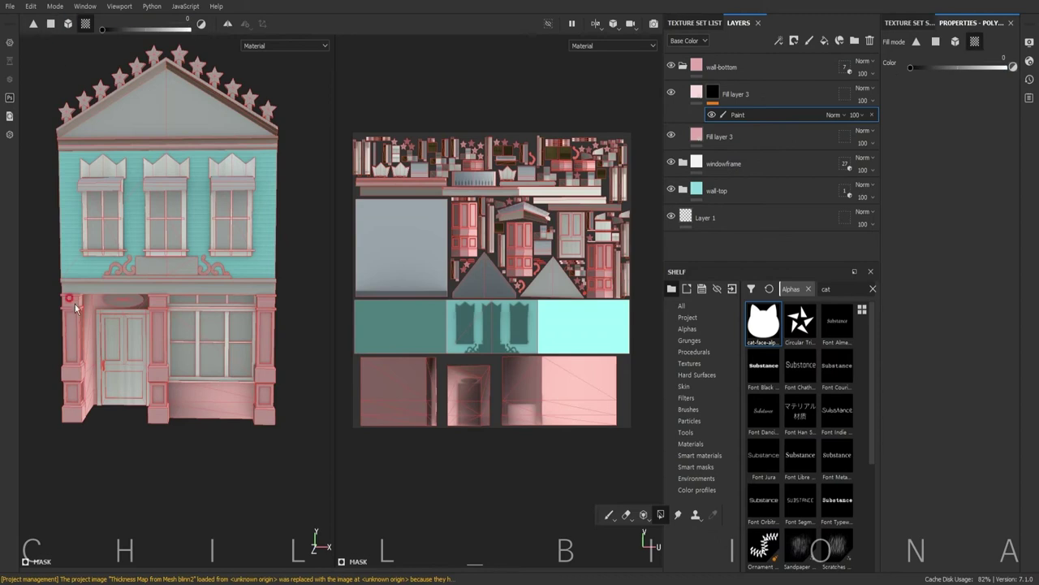
left_click(902, 66)
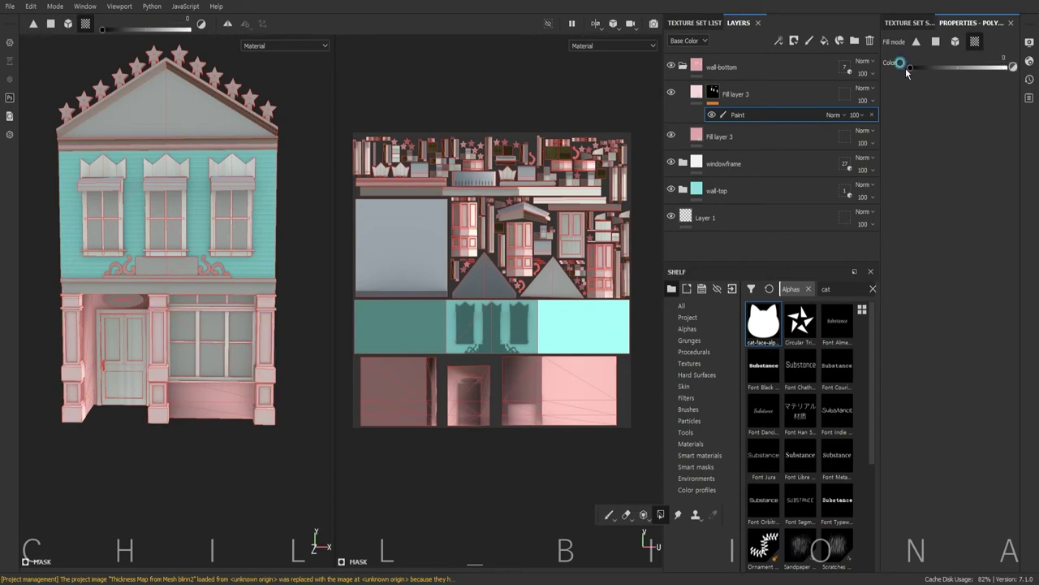
scroll(67, 201, "up", 3)
scroll(475, 331, "up", 3)
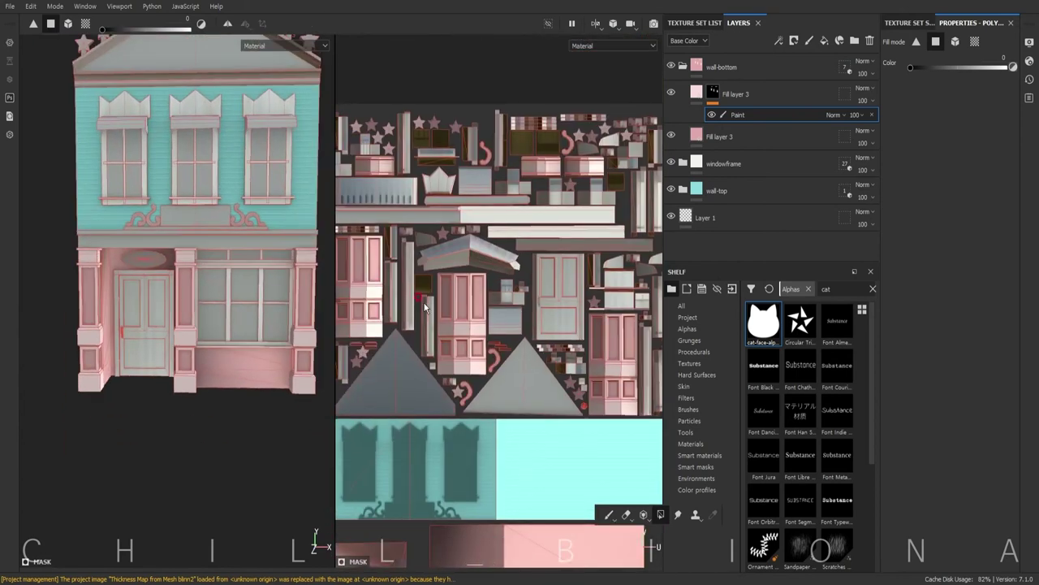
left_click_drag(233, 388, 116, 360, "alt")
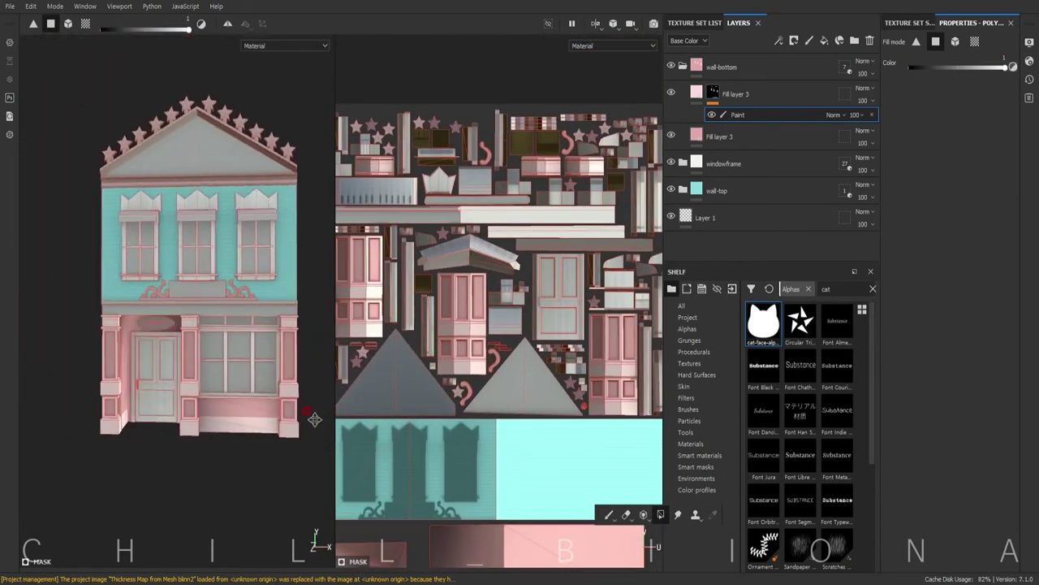
left_click(723, 94)
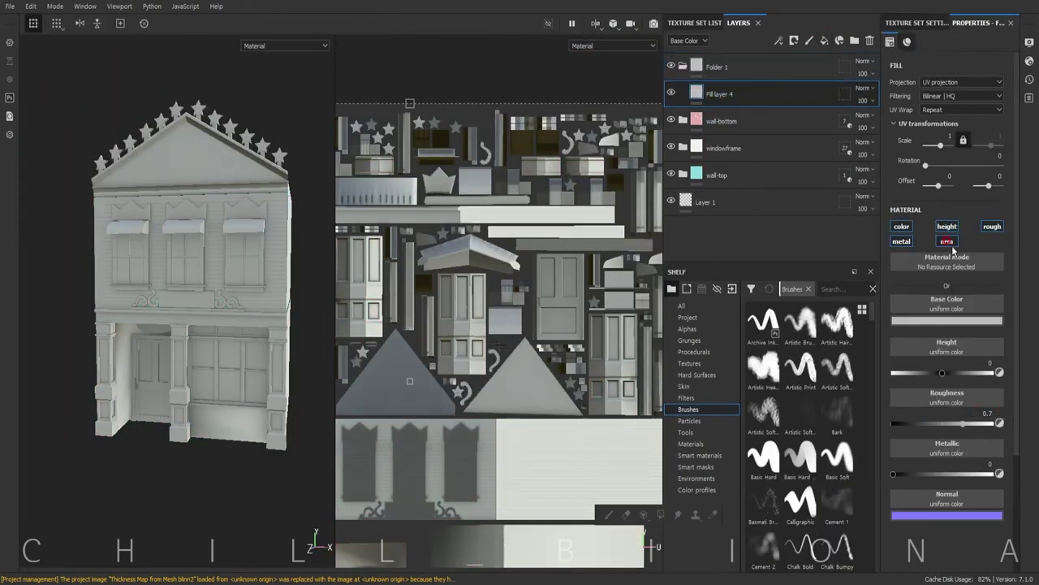
Step: Geometry-mask Folder 1 to the roof, roof trim and middle band meshes
left_click_drag(985, 439, 983, 410)
left_click(837, 67)
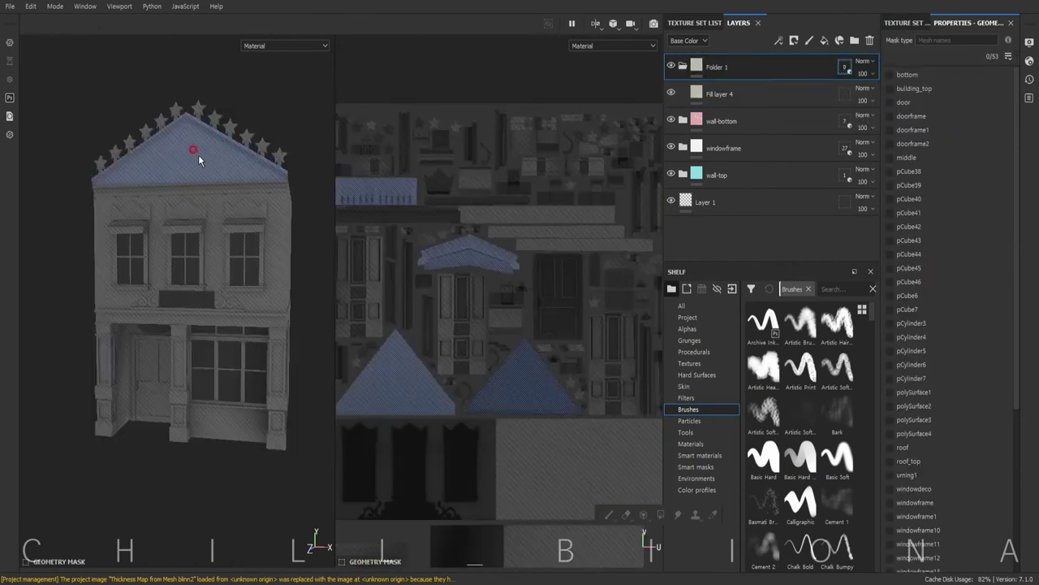
left_click(179, 111)
left_click_drag(65, 102, 297, 168)
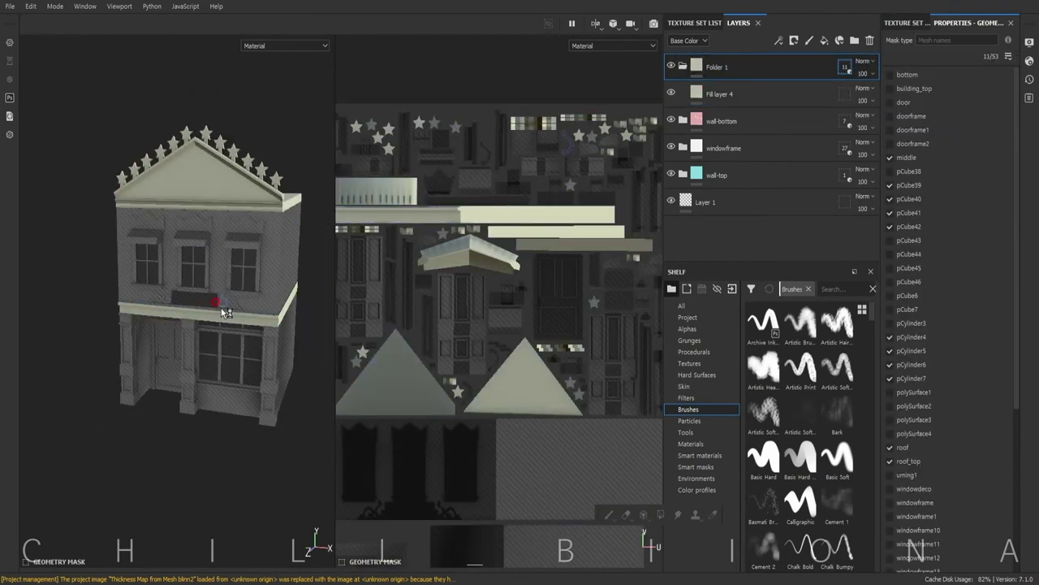
scroll(125, 296, "up", 3)
scroll(179, 86, "down", 3)
scroll(263, 134, "down", 2)
Step: Set Fill layer 4's base colour to pale cream and add a new paint layer
left_click(715, 93)
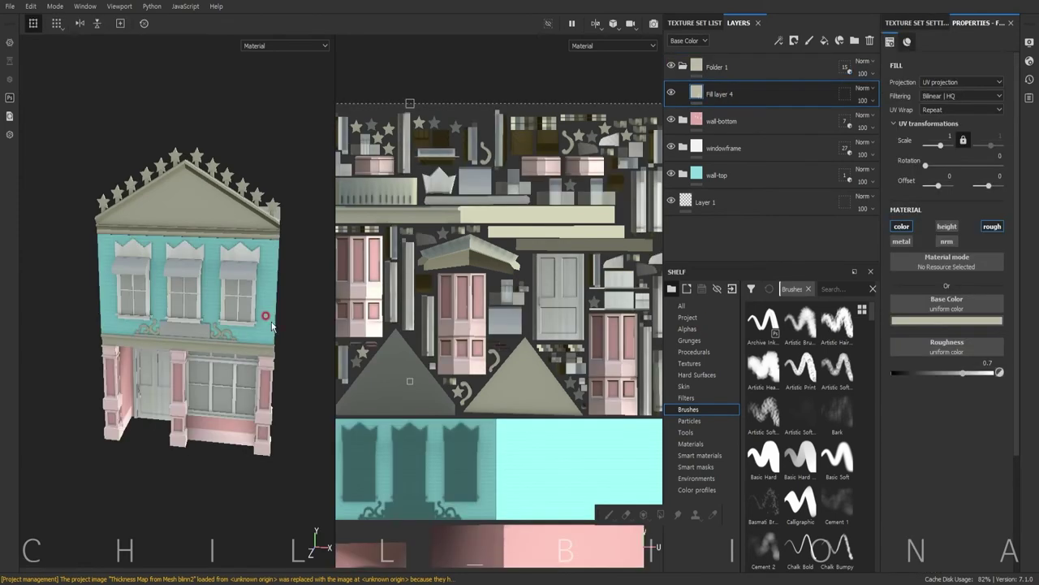
left_click(947, 302)
left_click_drag(898, 360, 893, 346)
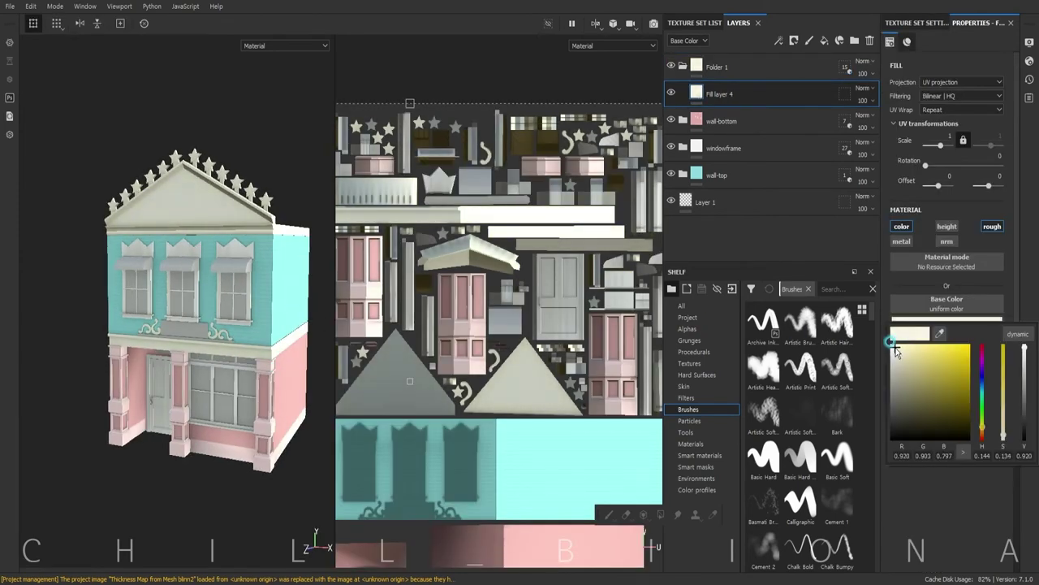
left_click_drag(232, 494, 307, 492, "alt")
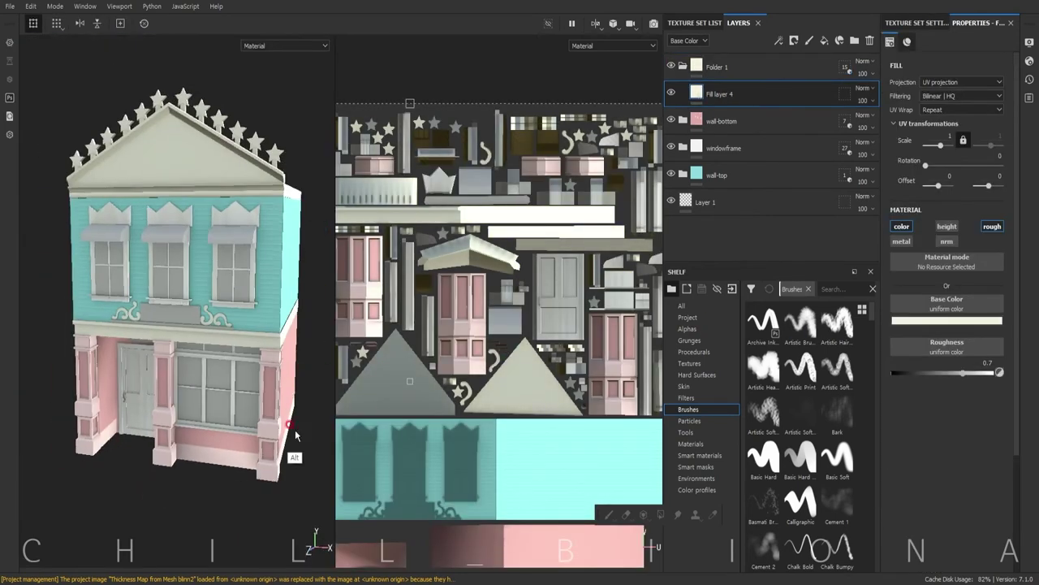
left_click(811, 44)
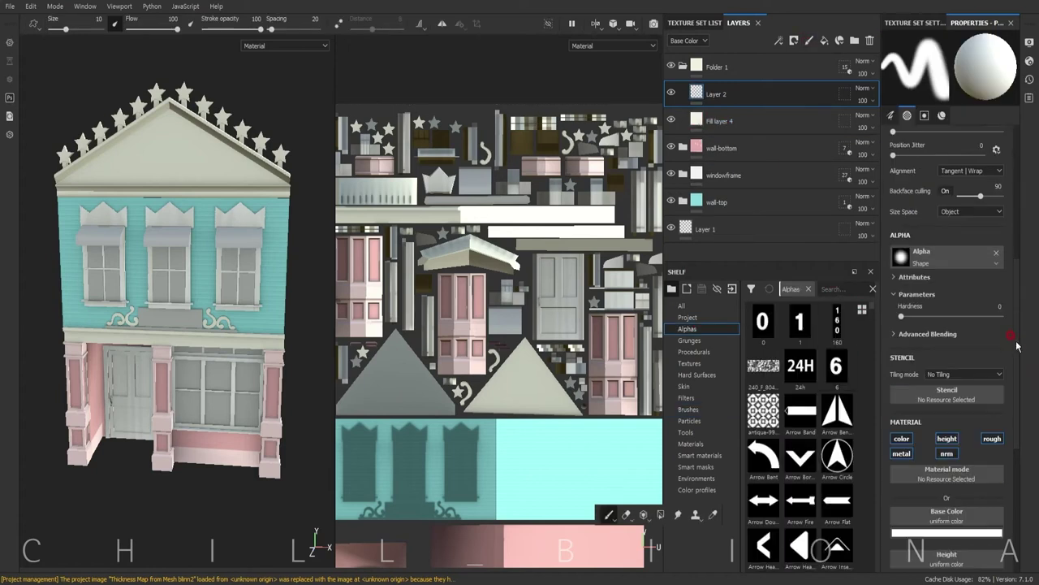
Step: Stamp a pink cat face on the roof pediment, then return to the plain Basic Hard brush
scroll(1017, 346, "down", 3)
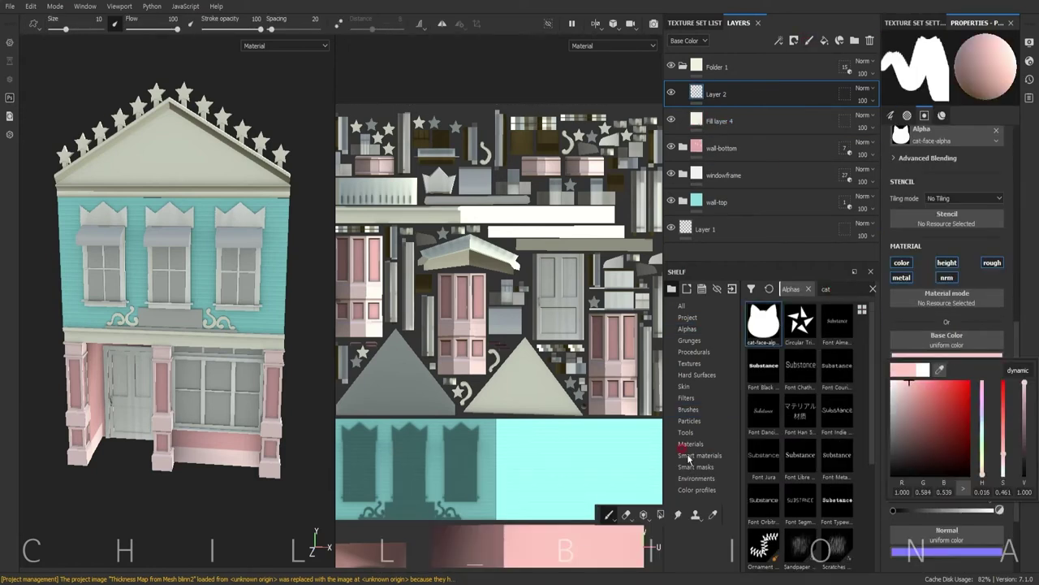
left_click(166, 146)
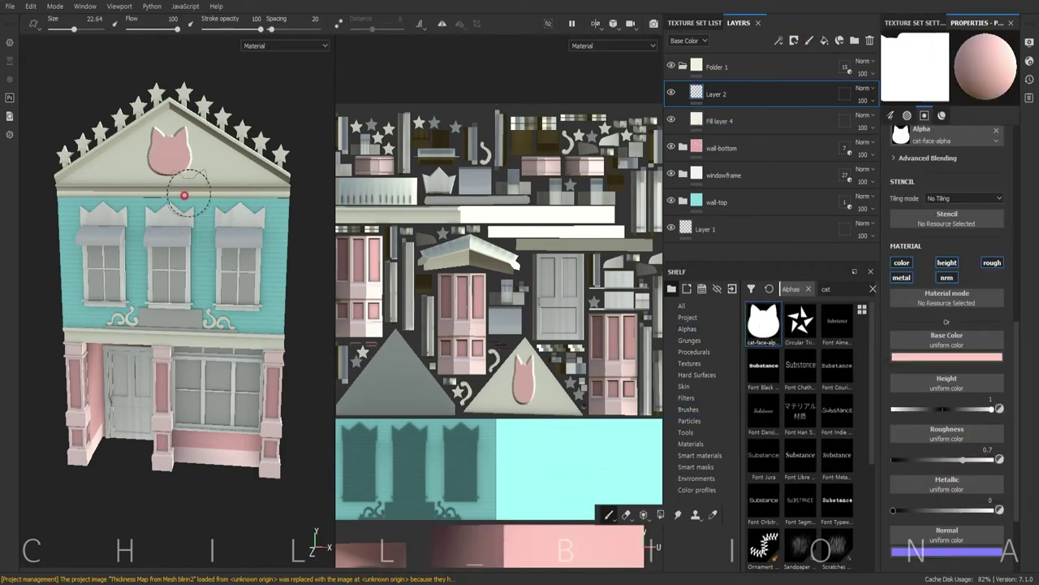
left_click(690, 410)
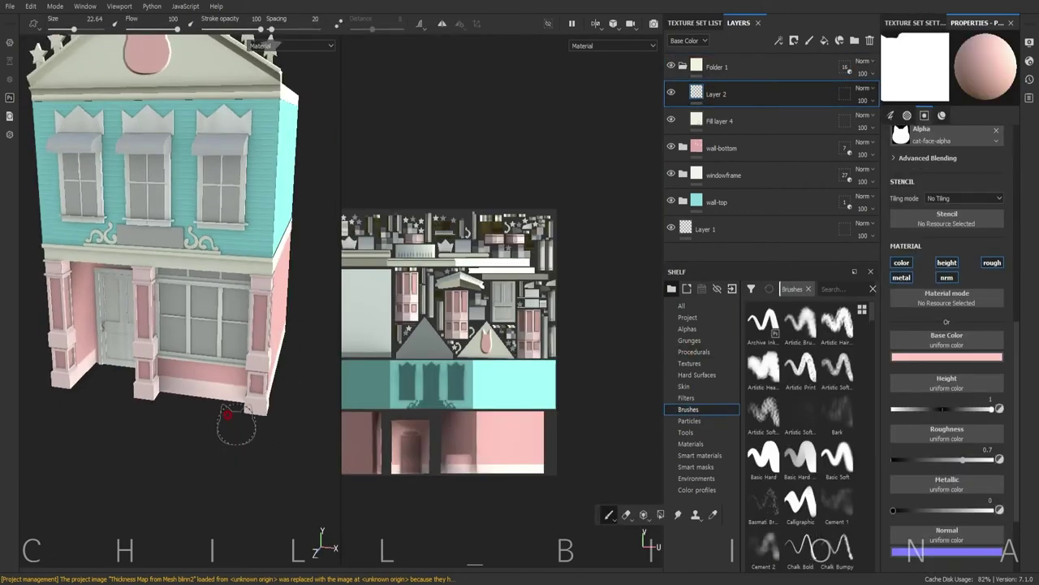
left_click(763, 457)
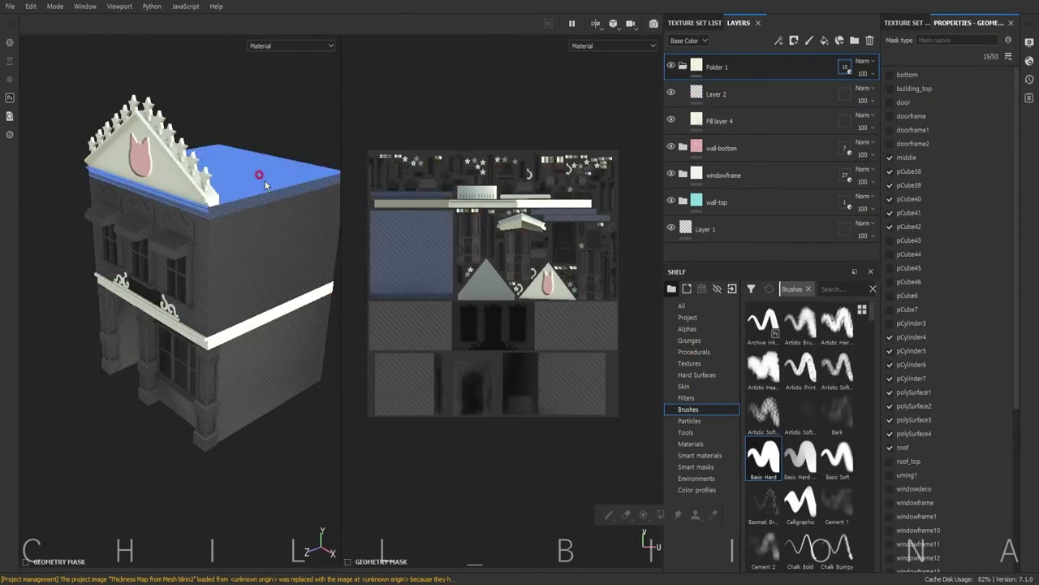
Step: Give the cream Fill layer 4 a black paint mask and pick the artistic dirt brush
left_click_drag(265, 181, 216, 482, "alt")
left_click(772, 122)
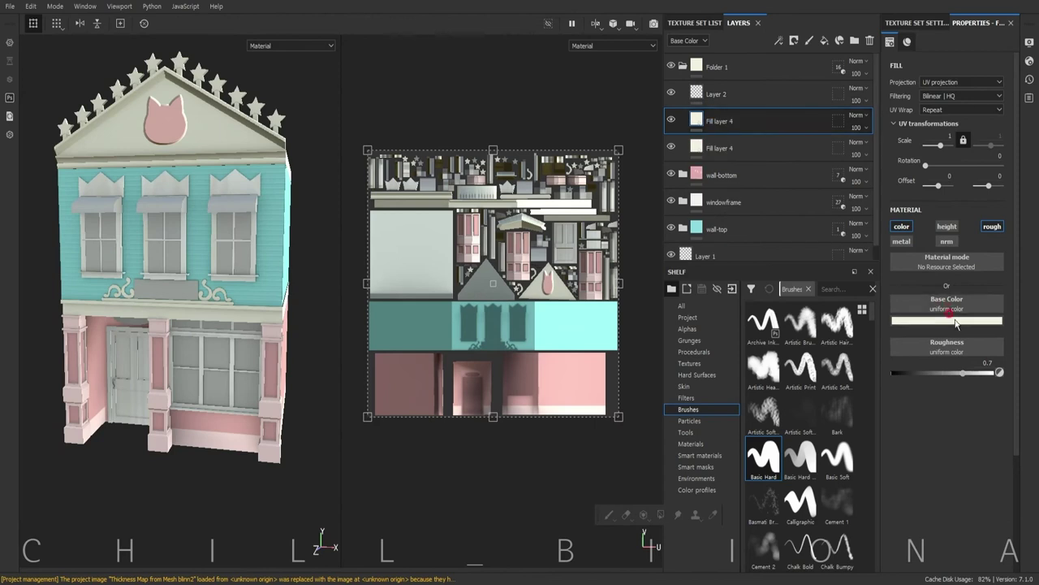
right_click(716, 120)
left_click(812, 324)
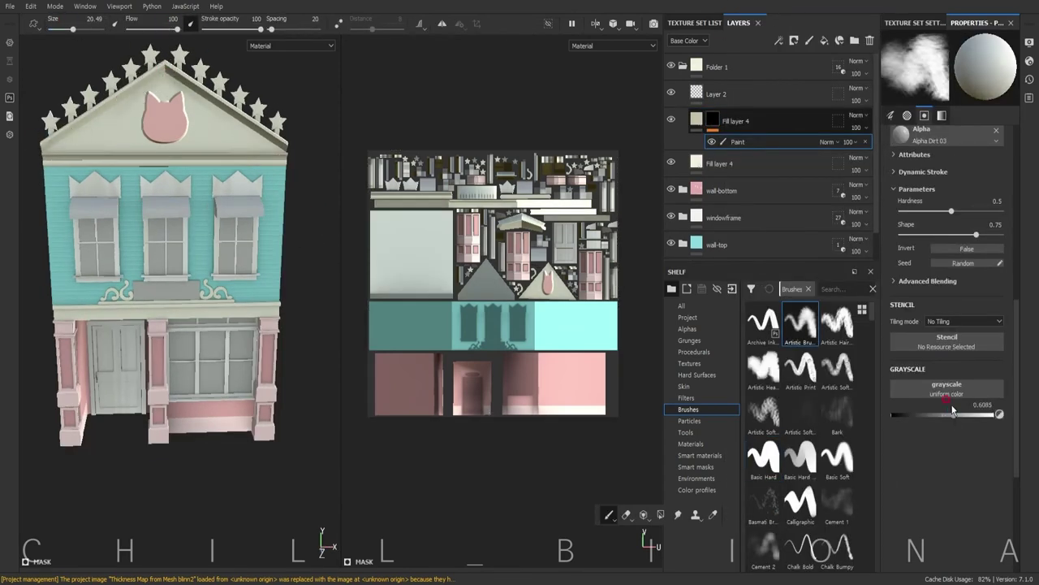
Step: Lower the brush grayscale to black, enlarge the brush, and frame the lower storefront
left_click_drag(163, 49, 161, 70, "alt")
mouse_move(94, 145)
left_mouse_down("alt")
mouse_move(44, 147)
mouse_move(232, 274)
left_mouse_up("alt")
scroll(244, 325, "up", 2)
left_click_drag(255, 358, 200, 138, "alt")
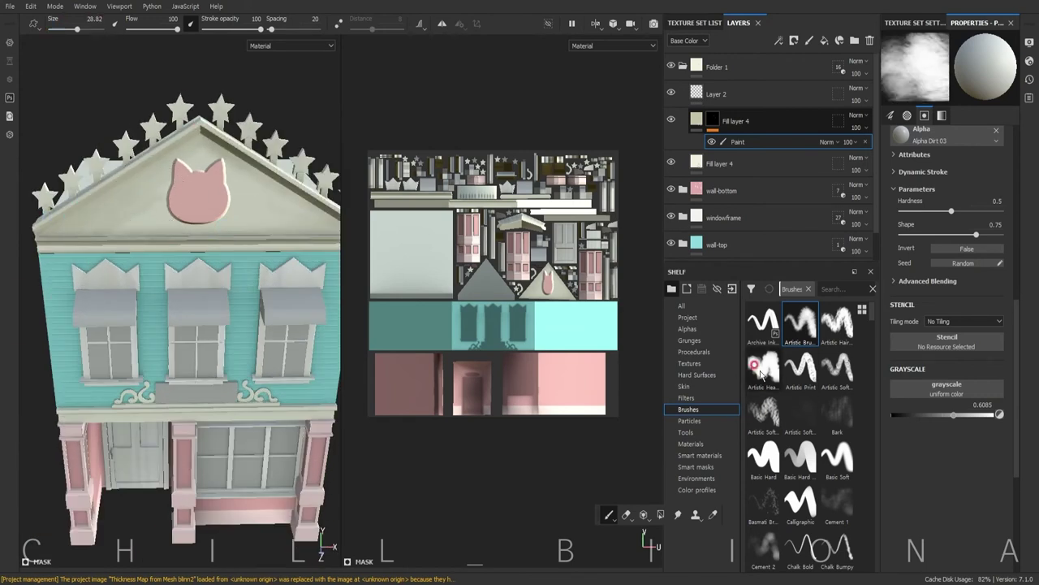
right_click_drag(121, 211, 139, 218, "ctrl")
key("x")
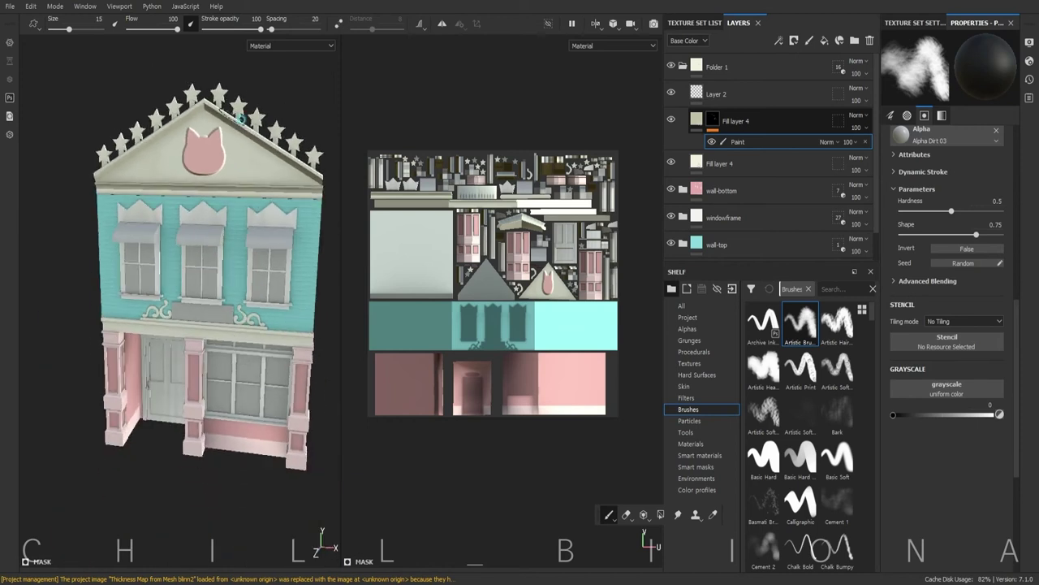
right_click_drag(230, 163, 365, 317, "alt")
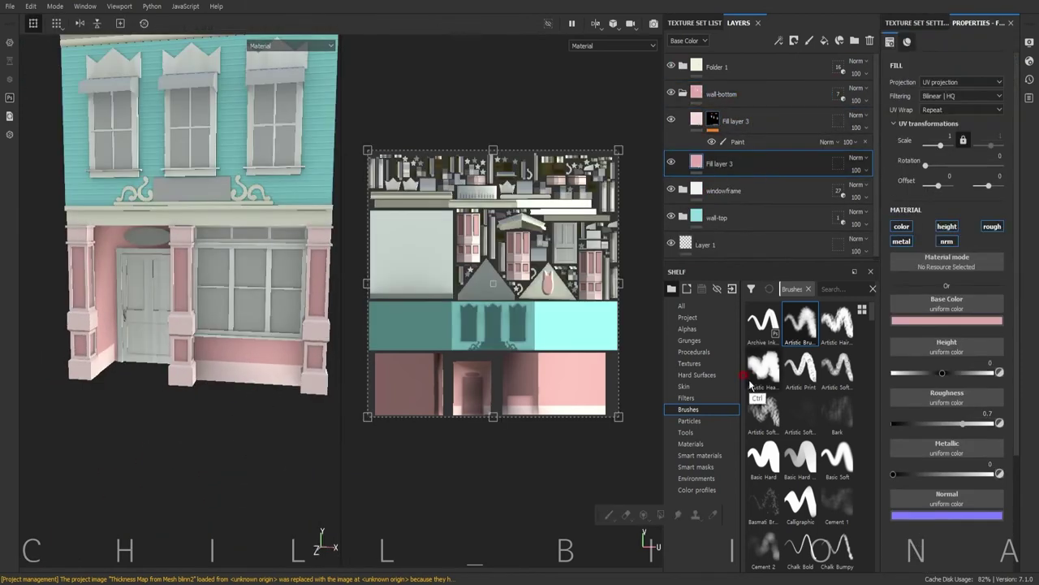
Step: Adjust the lower storey fill colour and add a darkened Brass Pure material layer in a new folder
left_click_drag(1024, 350, 1029, 399)
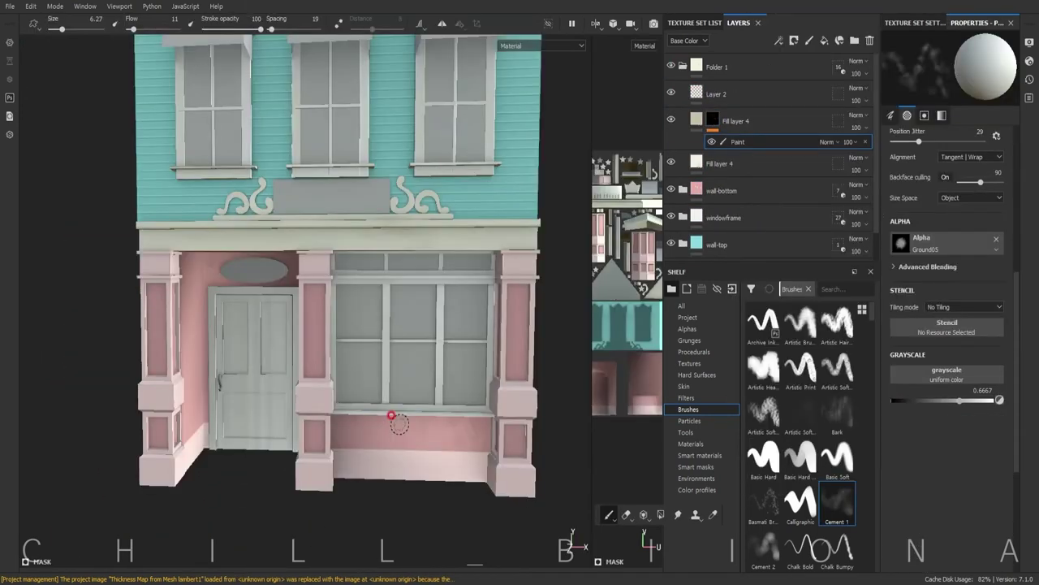
left_click(854, 40)
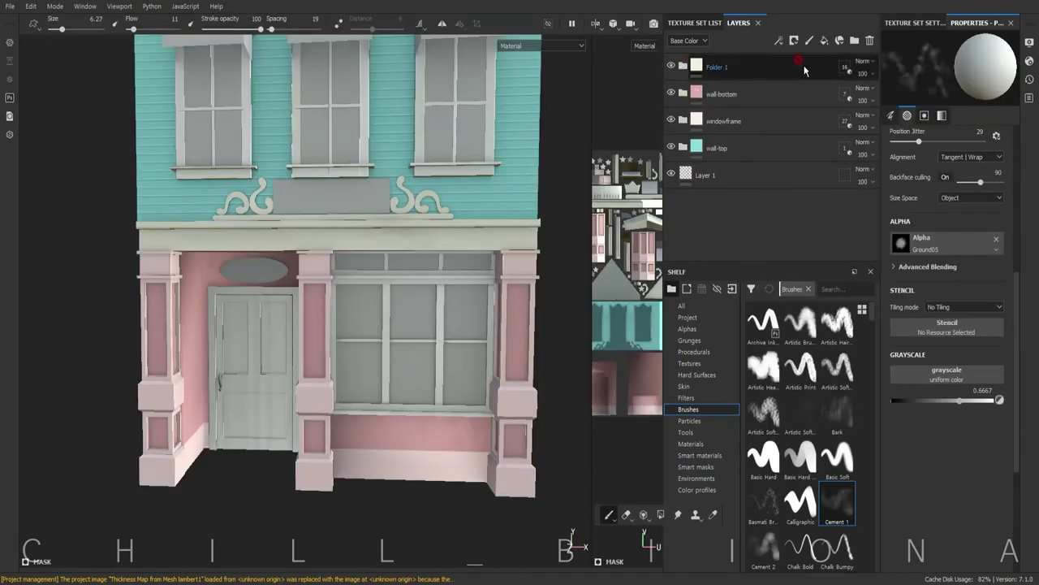
left_click(690, 444)
left_click_drag(837, 366, 772, 93)
left_click(947, 321)
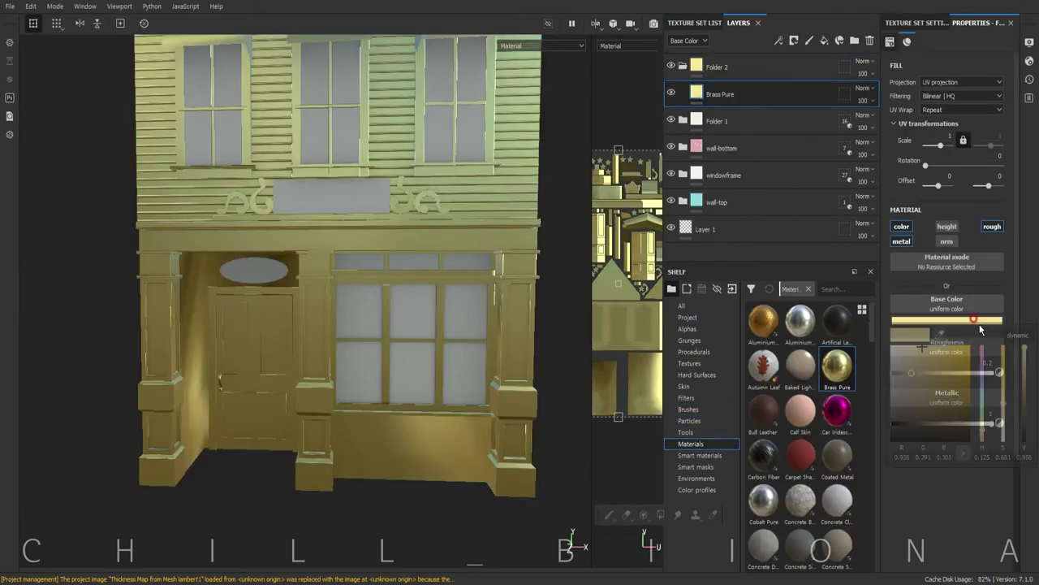
left_click_drag(1024, 349, 1030, 397)
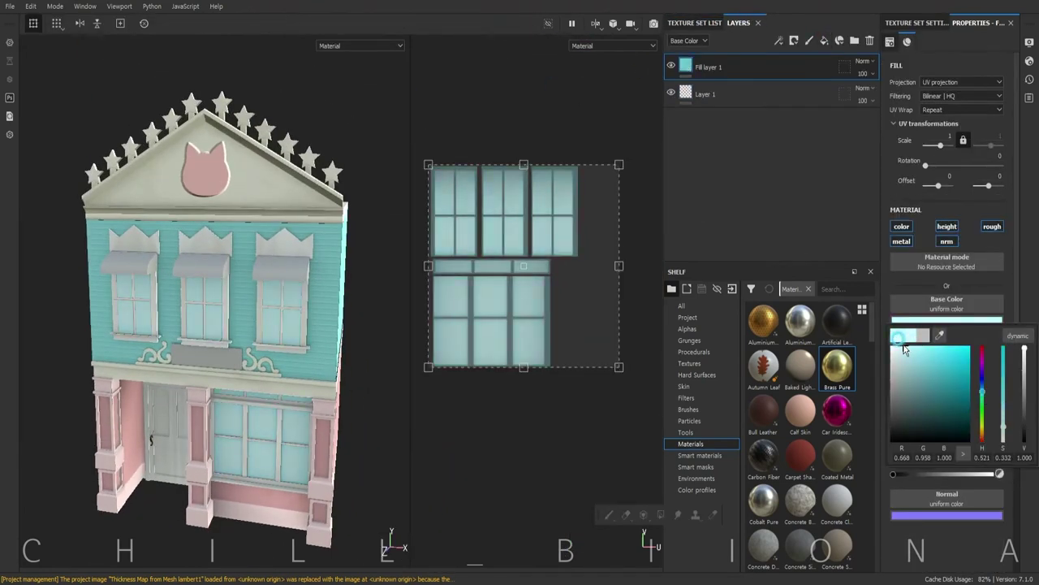
Step: Make the glass fill deep teal with height disabled and lower roughness for a glossy look
mouse_move(909, 357)
left_mouse_down()
mouse_move(903, 410)
mouse_move(925, 401)
left_mouse_up()
double_click(713, 66)
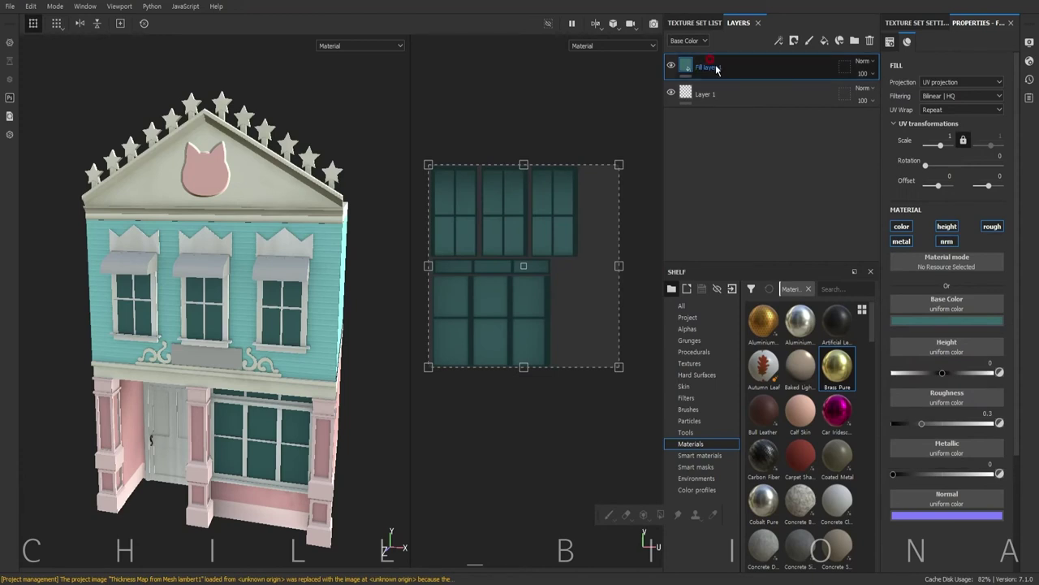
scroll(231, 298, "up", 5)
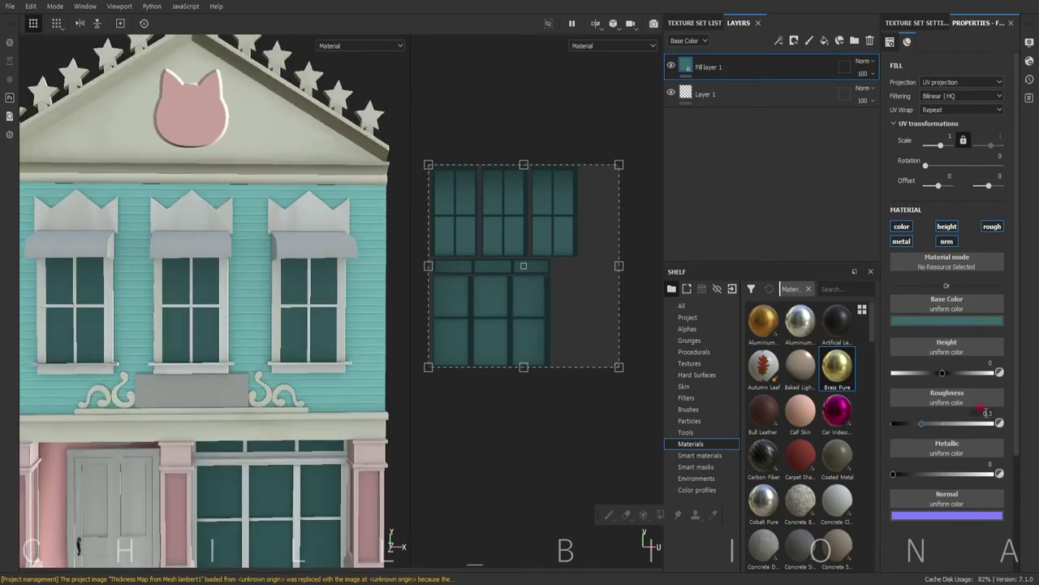
left_click(954, 229)
left_click(911, 374)
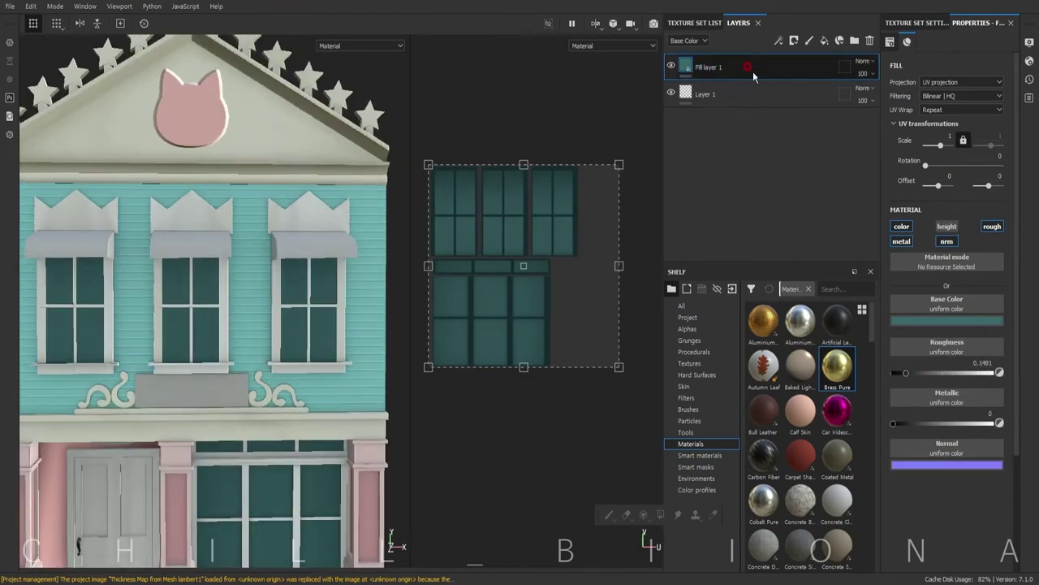
Step: Add a light teal reflection fill layer with a black mask and a paint effect
left_click(825, 41)
left_click(946, 320)
mouse_move(982, 358)
left_mouse_down()
mouse_move(982, 391)
mouse_move(1025, 410)
left_mouse_up()
right_click(709, 67)
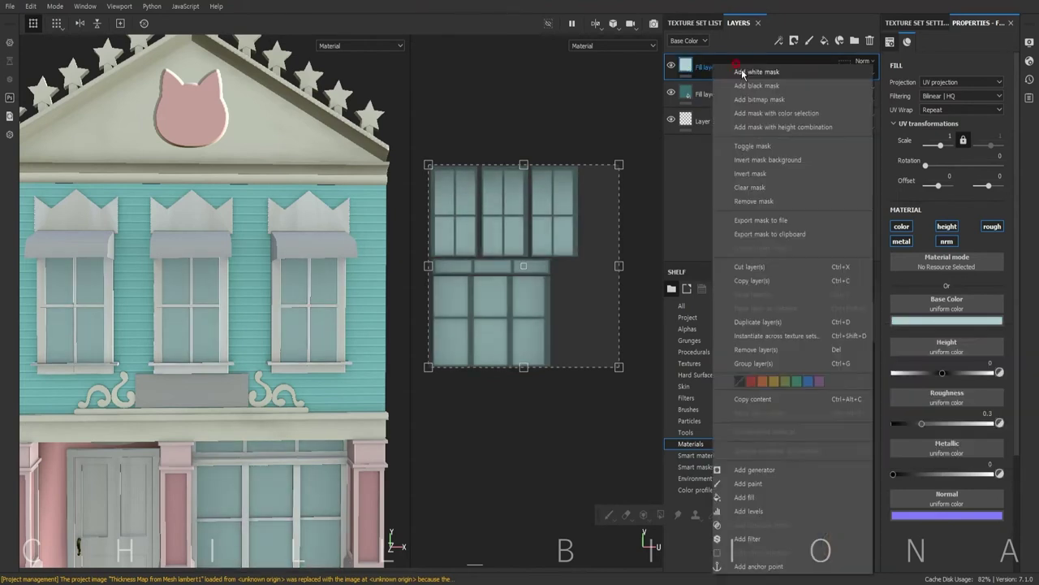
left_click(698, 90)
left_click(688, 409)
Step: Paint light reflection streaks across the upper window panes
scroll(290, 204, "up", 5)
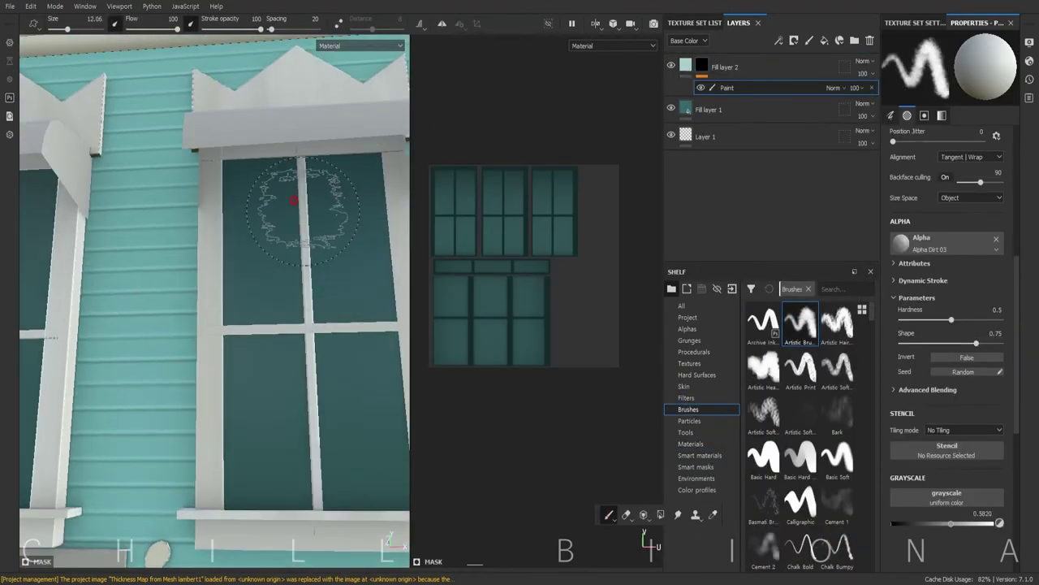
mouse_move(226, 201)
left_mouse_down("alt")
mouse_move(308, 371)
mouse_move(371, 314)
mouse_move(355, 325)
mouse_move(279, 476)
left_mouse_up("alt")
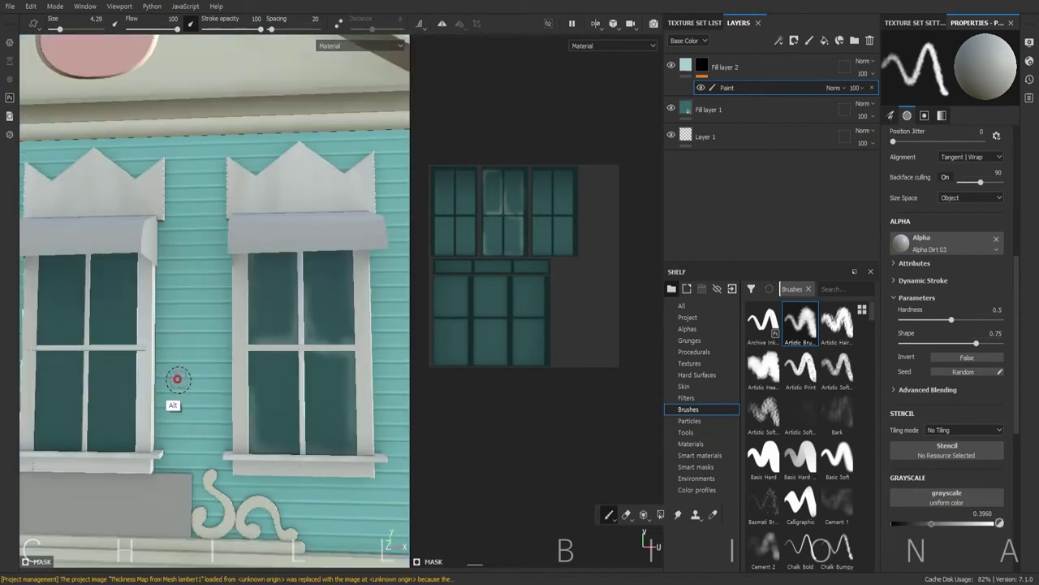
scroll(174, 376, "down", 3)
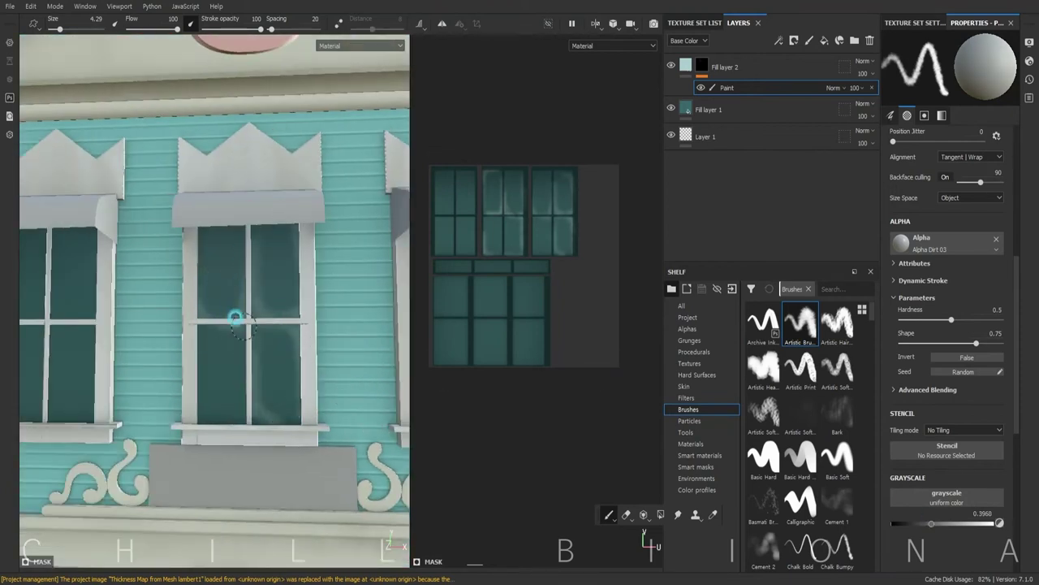
mouse_move(203, 413)
left_mouse_down("alt")
mouse_move(162, 417)
mouse_move(104, 351)
left_mouse_up("alt")
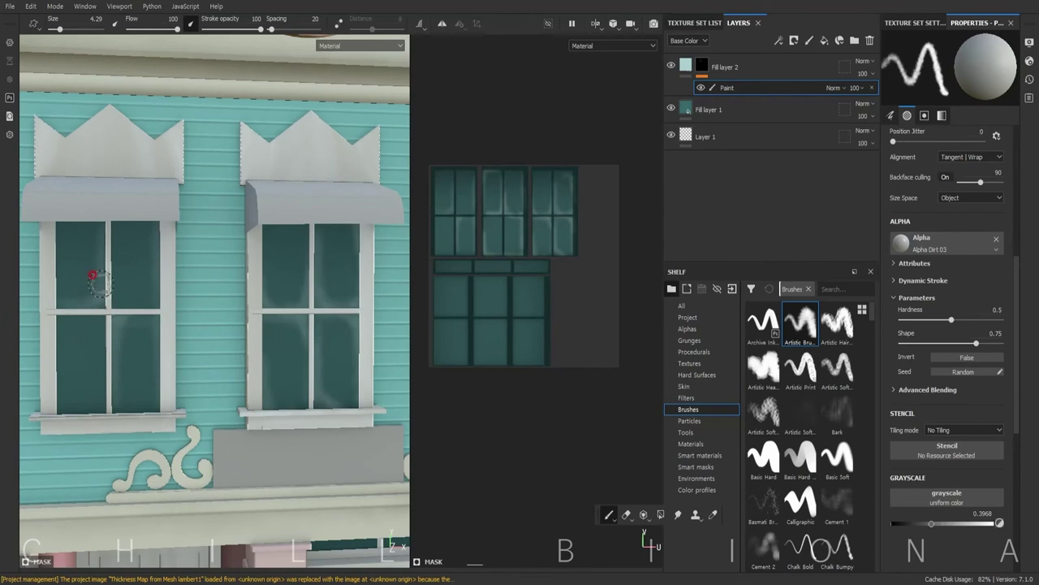
mouse_move(58, 386)
left_mouse_down("alt")
mouse_move(158, 197)
mouse_move(65, 195)
mouse_move(134, 290)
left_mouse_up("alt")
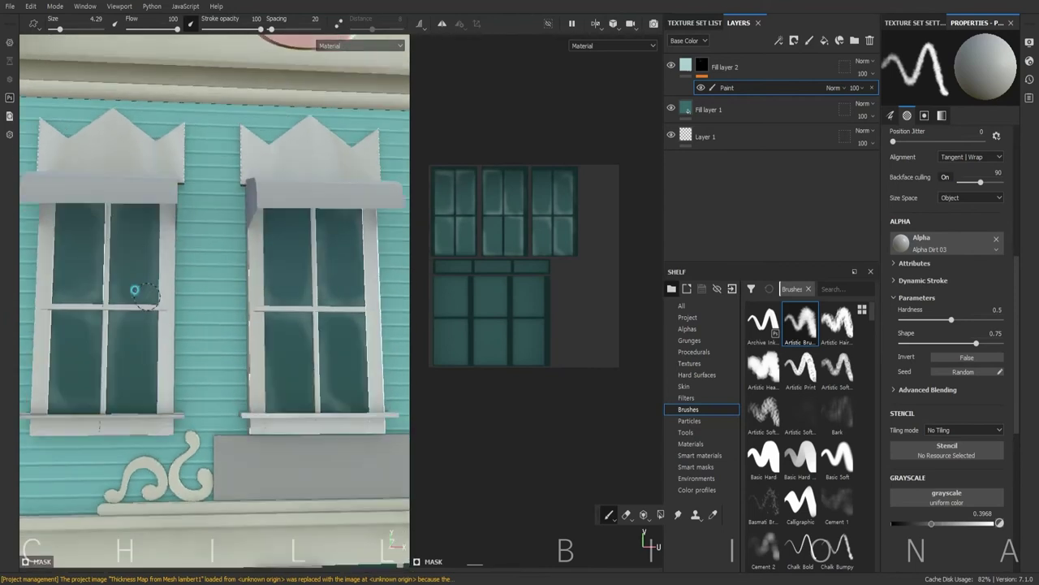
Step: Add a new paint layer above the glass and choose the Watercolor brush
left_click(808, 39)
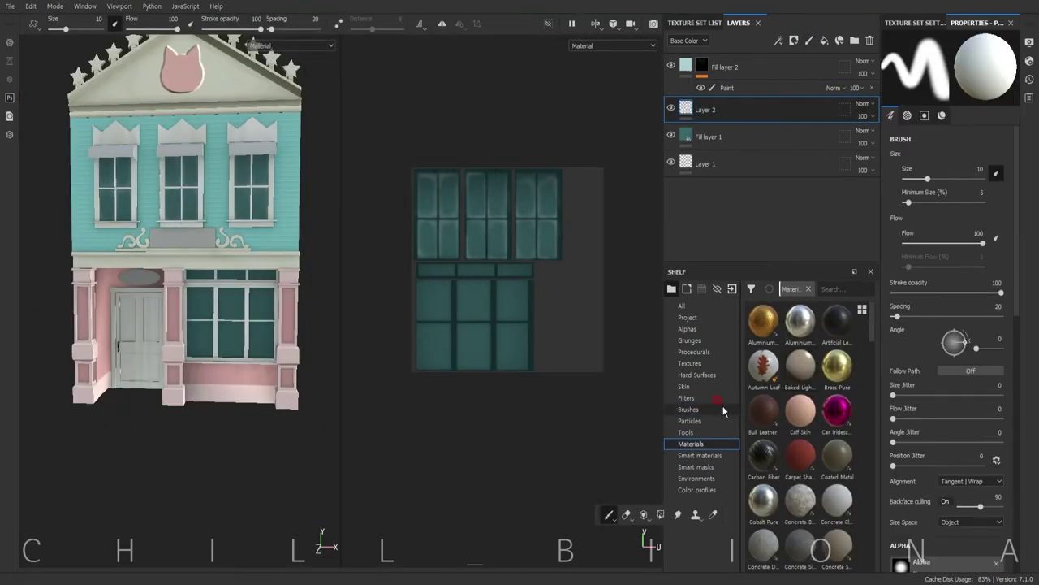
left_click(690, 410)
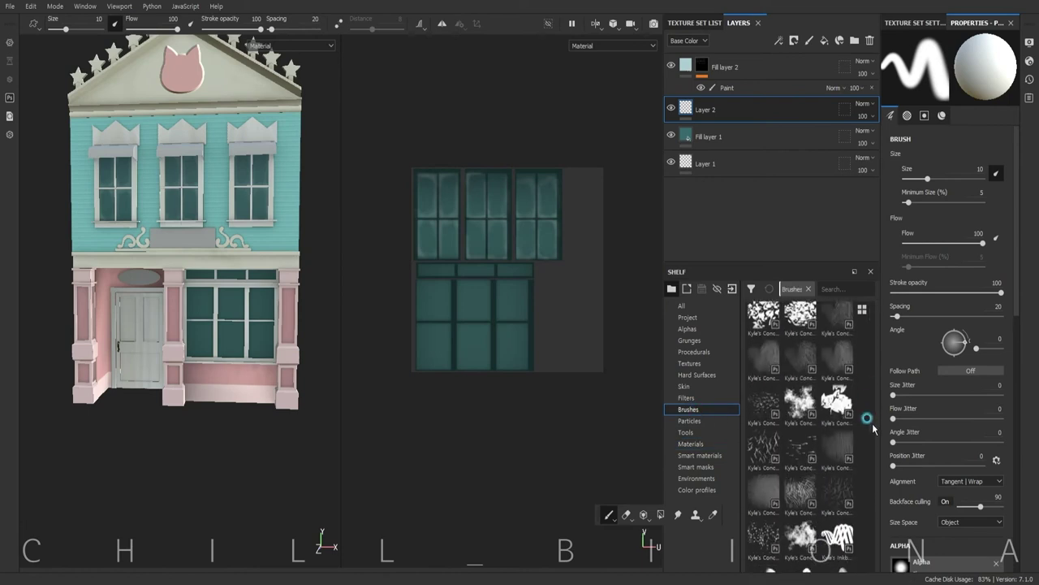
scroll(871, 439, "down", 2)
scroll(873, 455, "down", 3)
scroll(875, 459, "down", 2)
scroll(874, 471, "down", 2)
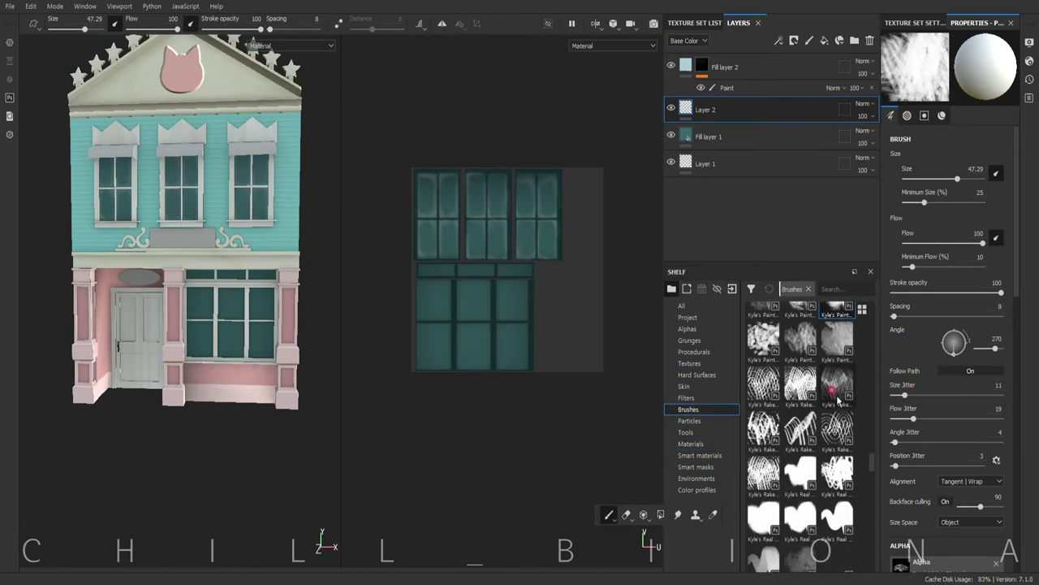
scroll(874, 488, "down", 2)
scroll(865, 528, "down", 3)
scroll(863, 545, "down", 3)
scroll(864, 544, "down", 3)
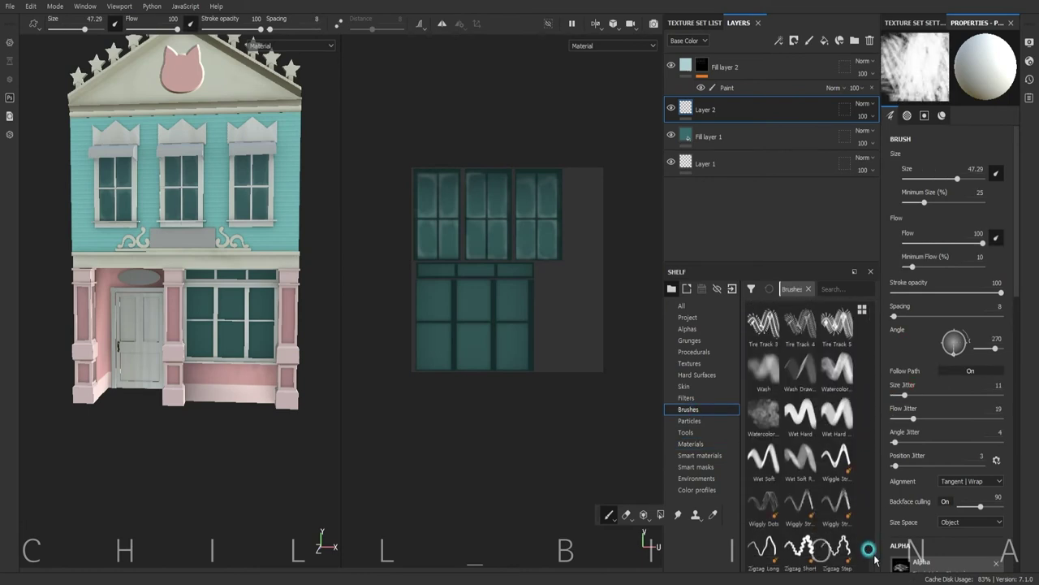
left_click(837, 378)
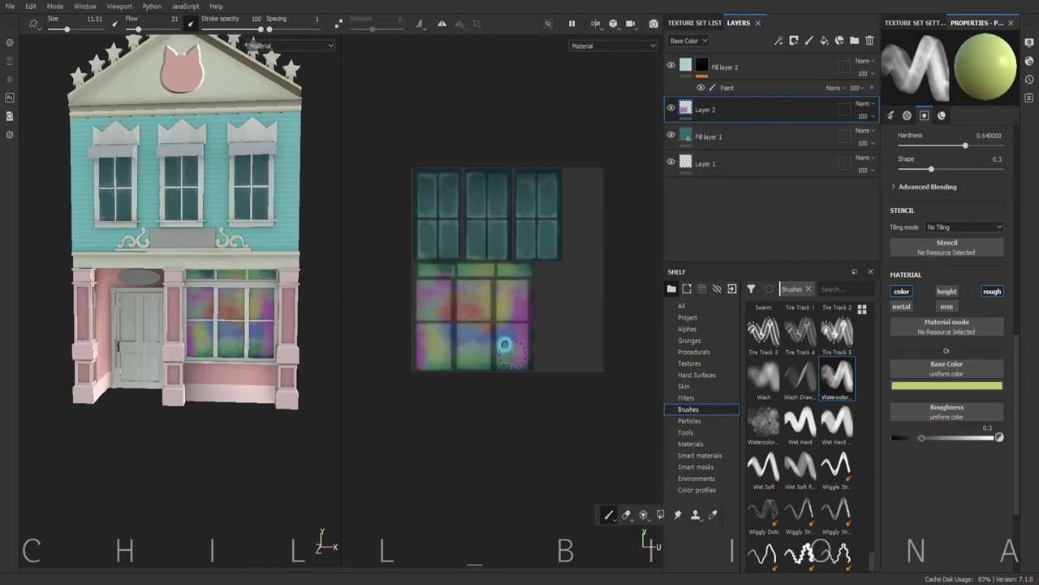
Step: Paint iridescent colour patches over the panes and enlarge the brush
scroll(504, 344, "up", 2)
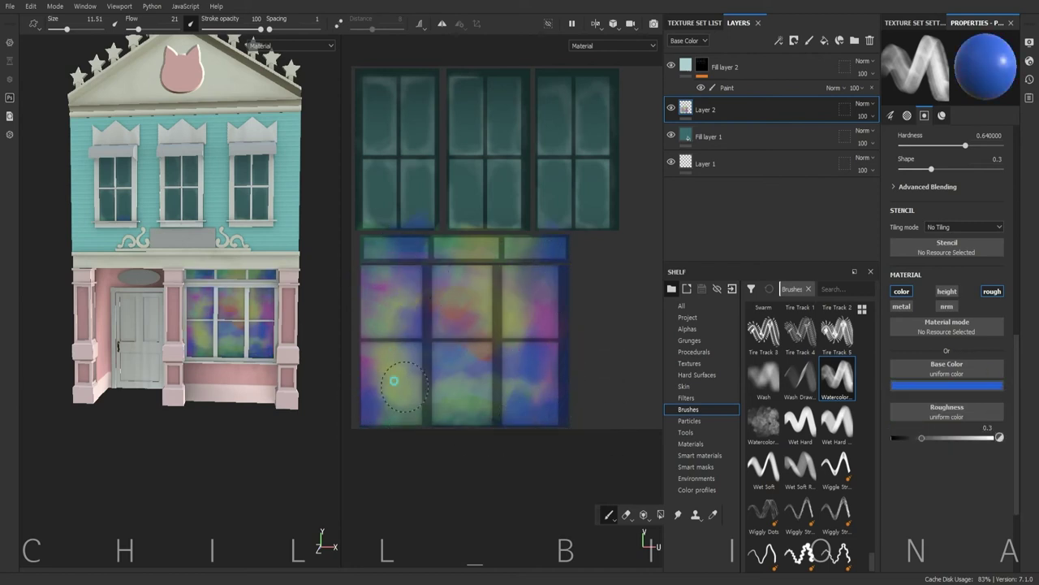
left_click_drag(393, 380, 442, 382)
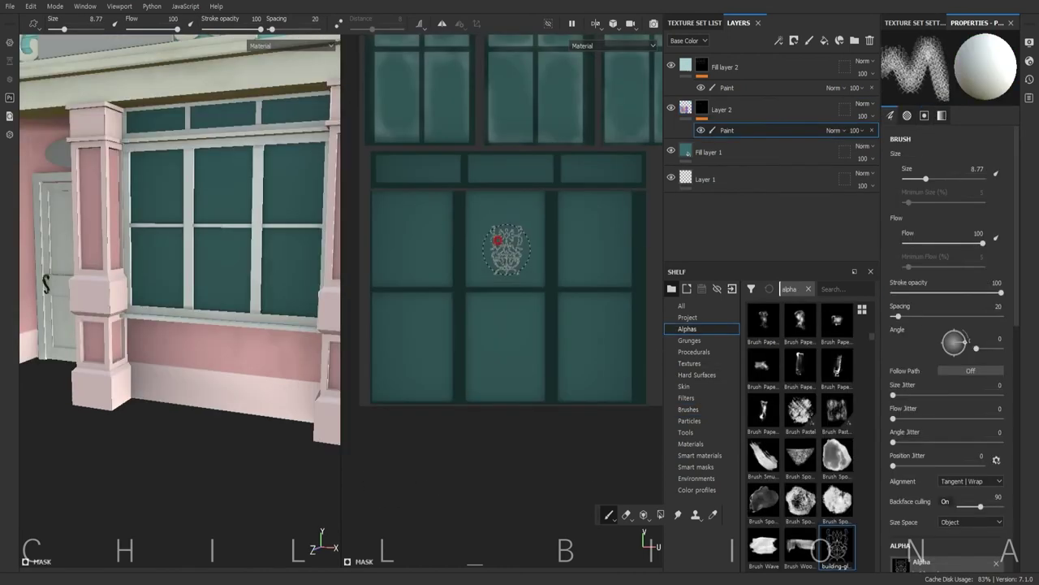
right_click_drag(497, 241, 497, 238, "ctrl")
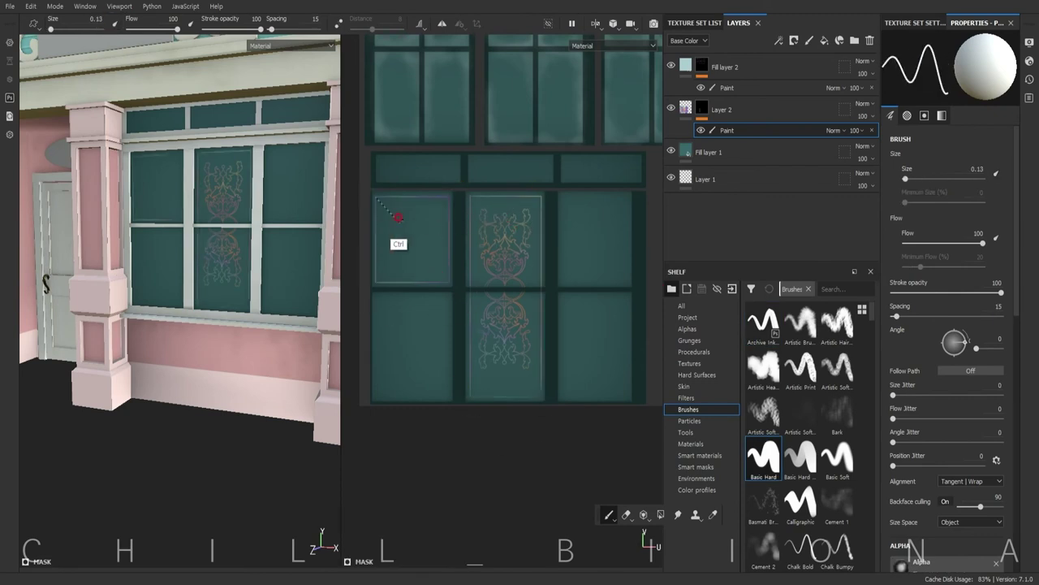
Step: Draw straight border lines framing a glass panel along its top and vertical edge
middle_click_drag(428, 307, 404, 323)
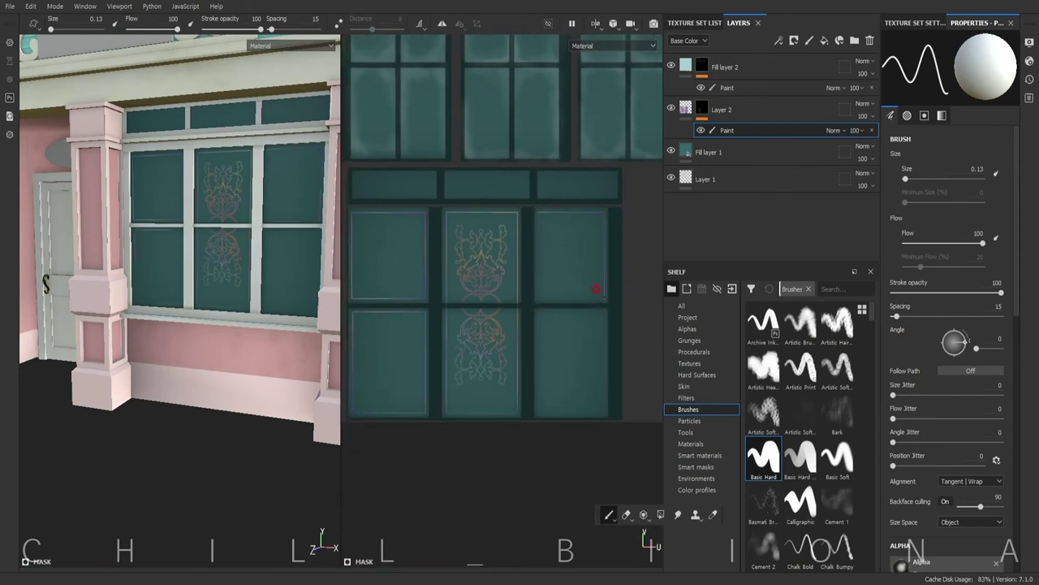
scroll(529, 304, "up", 2)
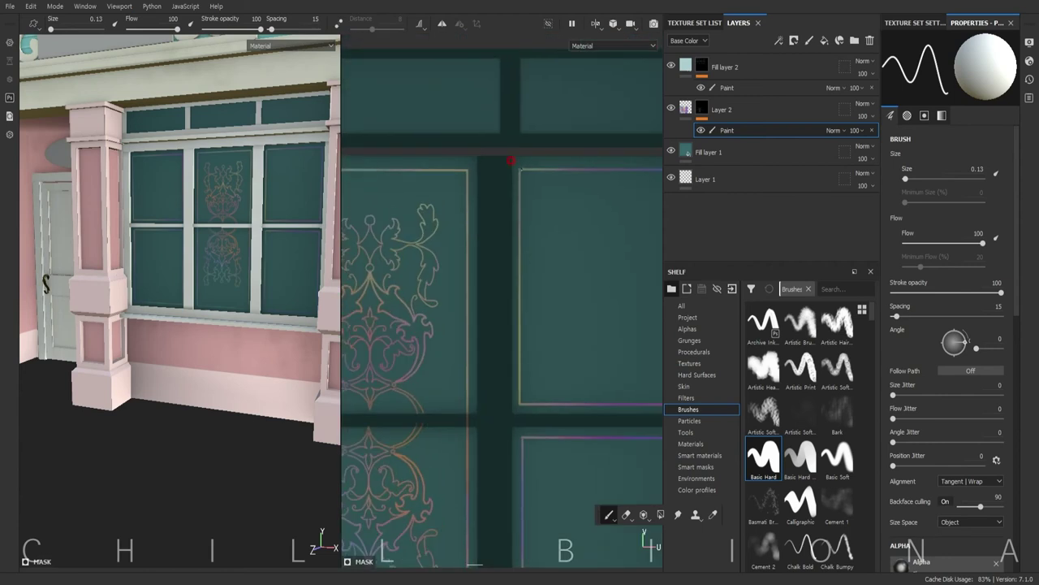
scroll(515, 158, "up", 2)
scroll(562, 204, "up", 2)
scroll(473, 271, "down", 2)
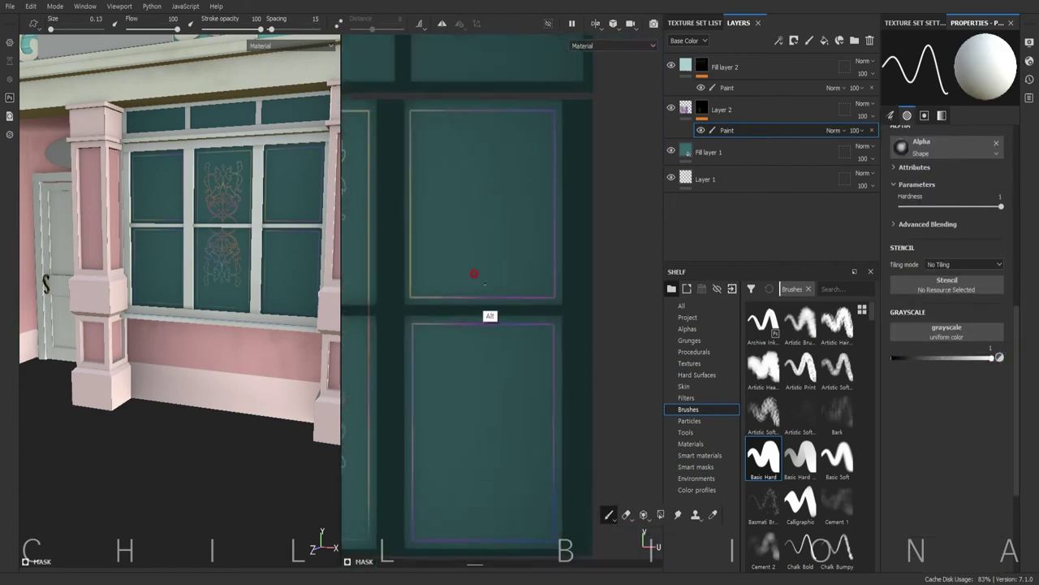
scroll(436, 175, "down", 1)
middle_click_drag(436, 175, 429, 41)
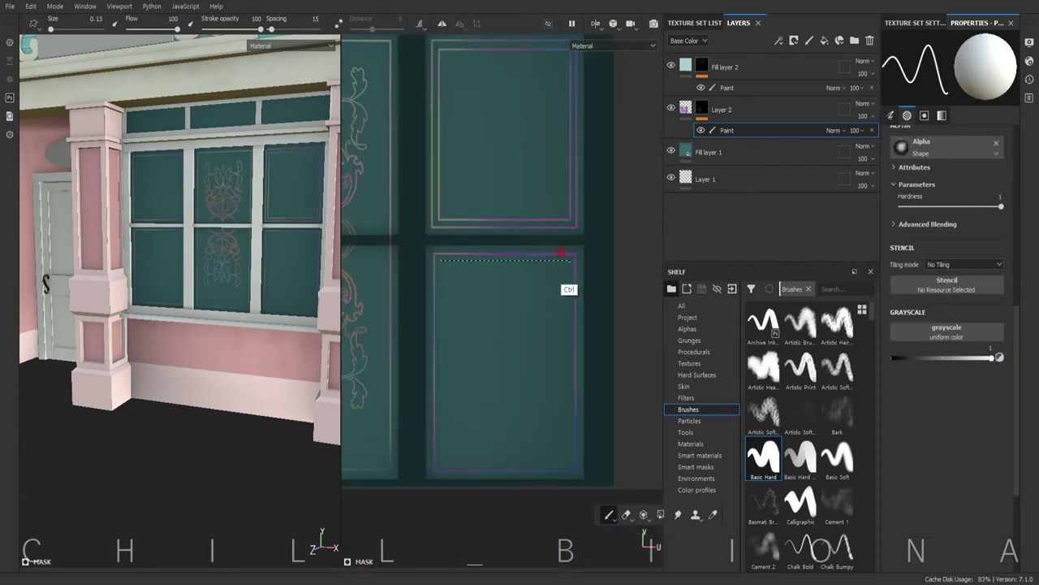
middle_click_drag(403, 450, 396, 324)
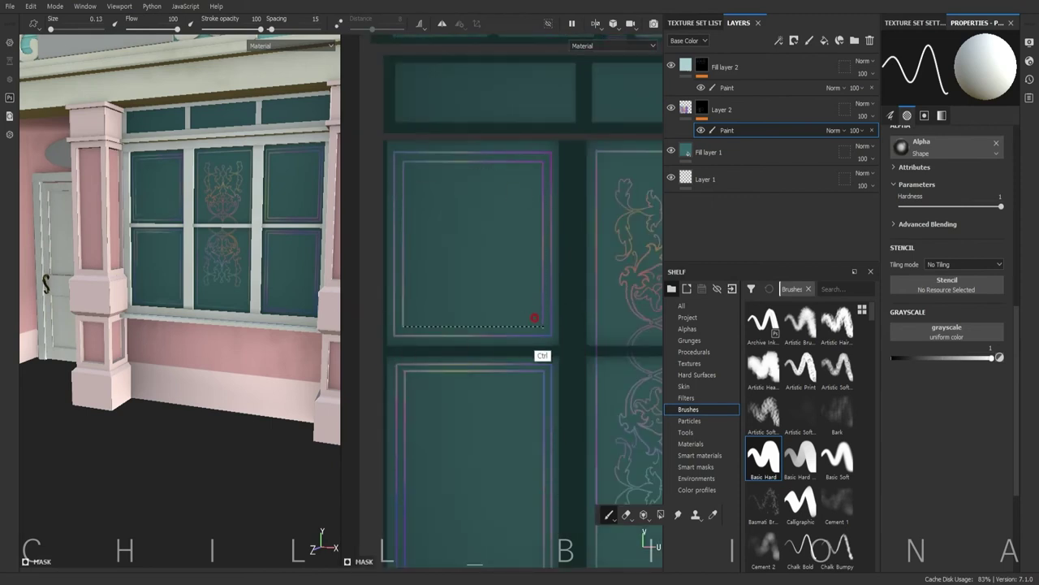
Step: Frame the lower panel corners while toggling the paint value between black and white
scroll(534, 318, "up", 2)
middle_click_drag(541, 420, 381, 239)
key("x")
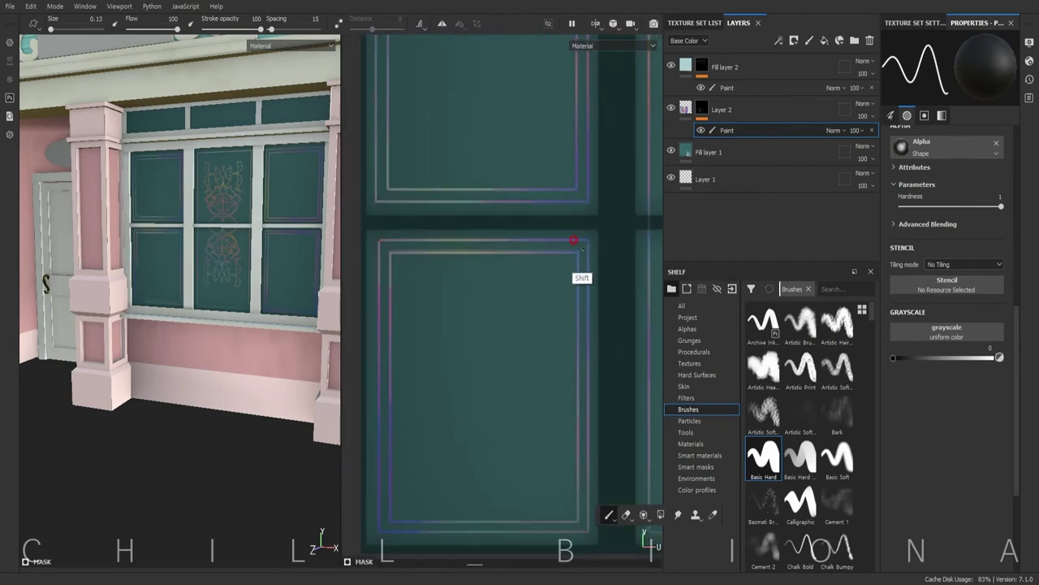
middle_click_drag(473, 240, 487, 162)
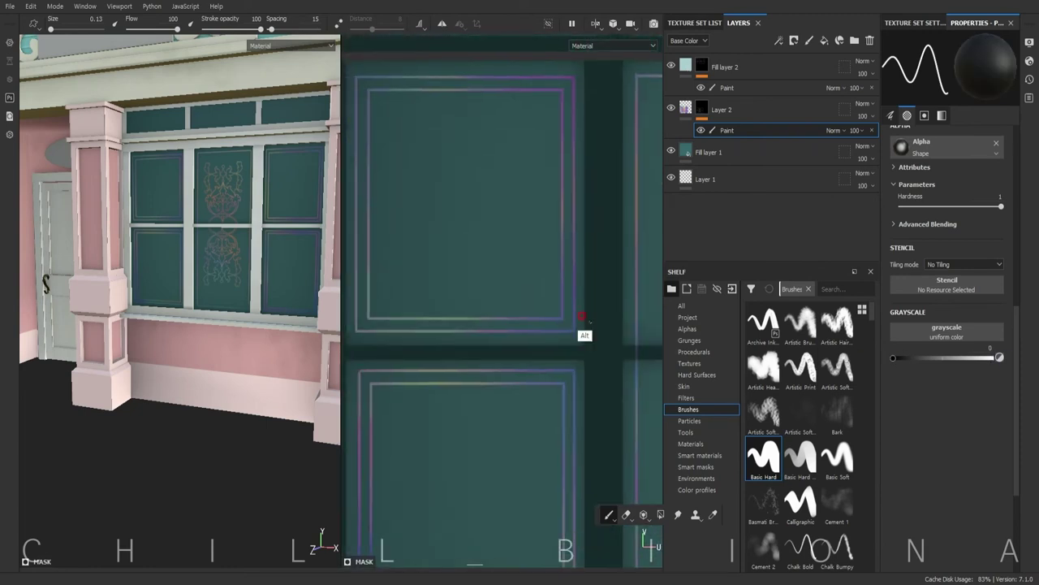
scroll(490, 135, "up", 3)
scroll(579, 393, "up", 1)
key("x")
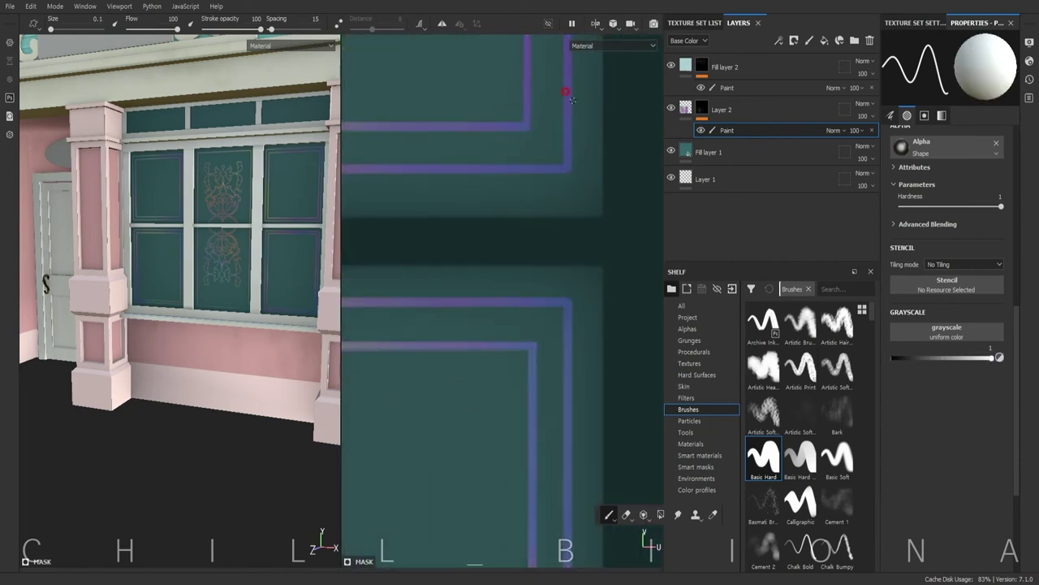
scroll(544, 203, "down", 3)
scroll(515, 390, "down", 2)
scroll(398, 290, "up", 4)
scroll(480, 164, "down", 3)
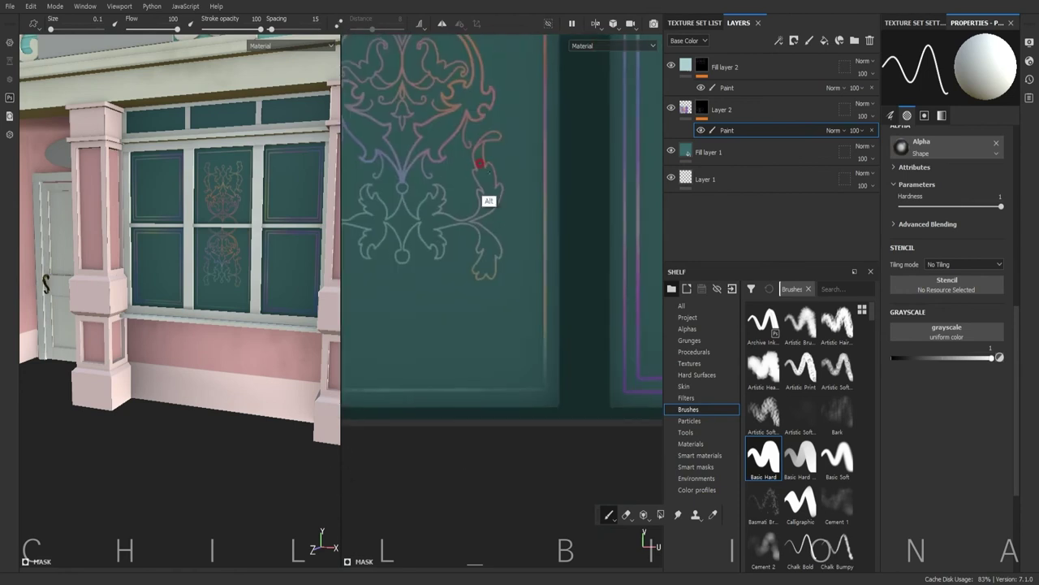
scroll(480, 165, "up", 2)
key("x")
scroll(574, 383, "down", 2)
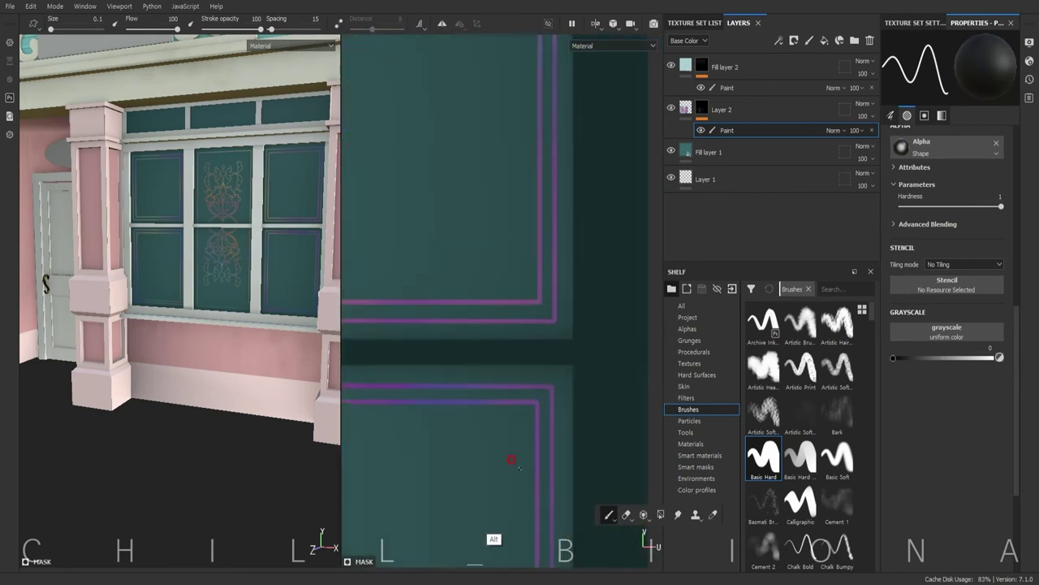
scroll(436, 222, "up", 2)
scroll(526, 326, "down", 2)
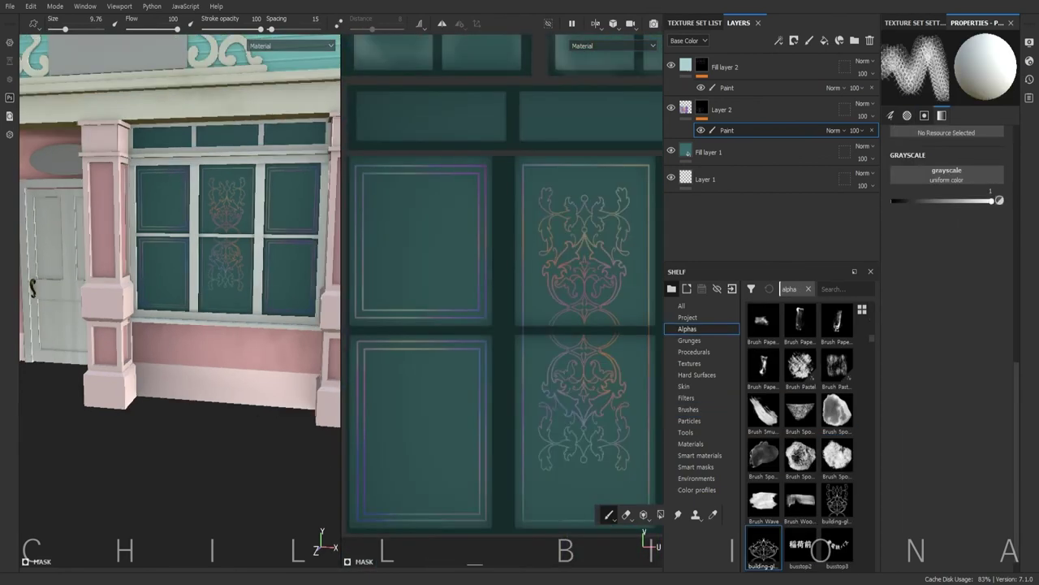
Step: Stamp the flourish onto the upper-left panel and two more upper panels
left_click(409, 251)
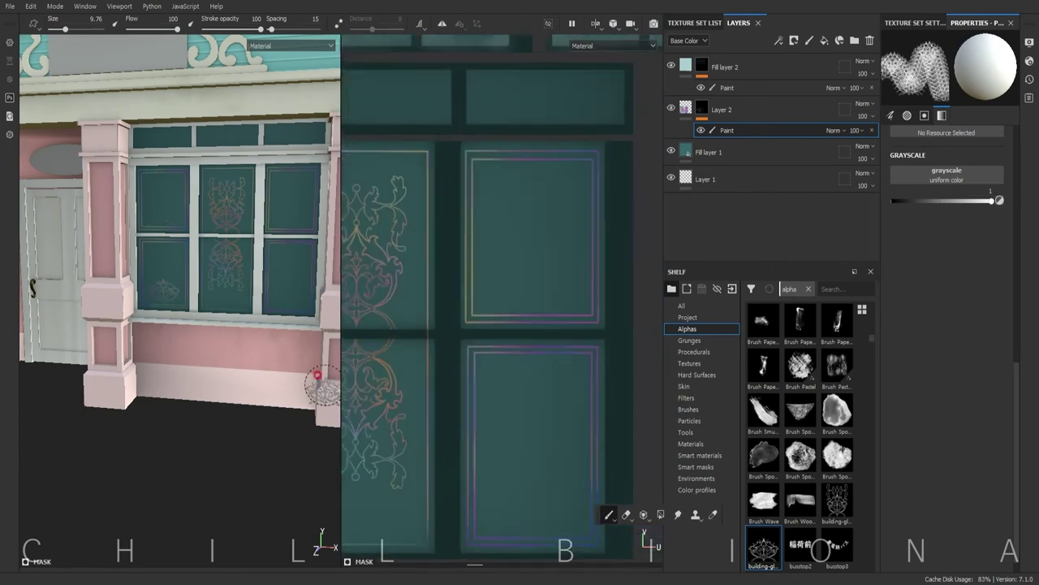
left_click(451, 151)
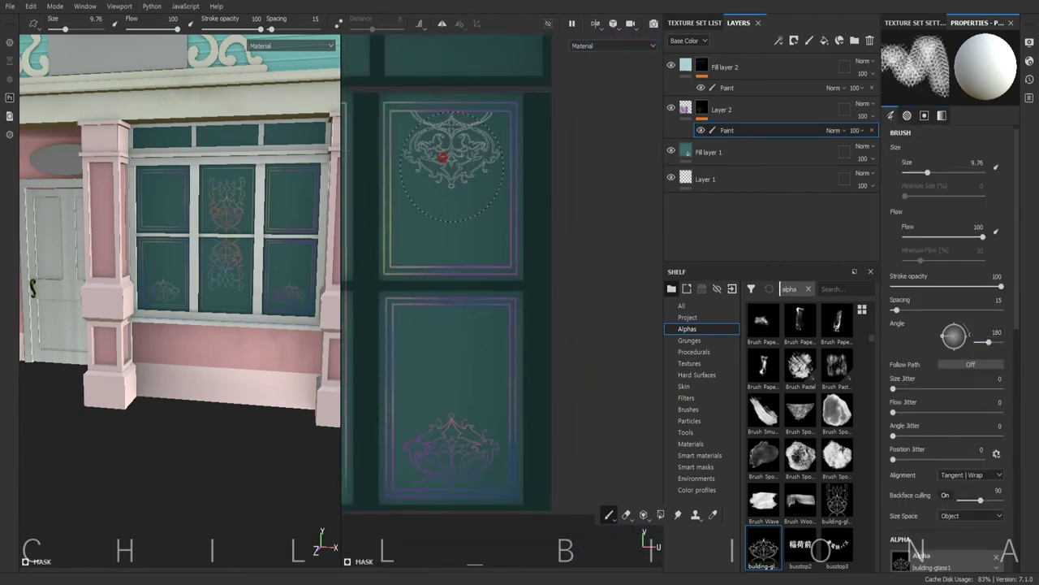
left_click(414, 191)
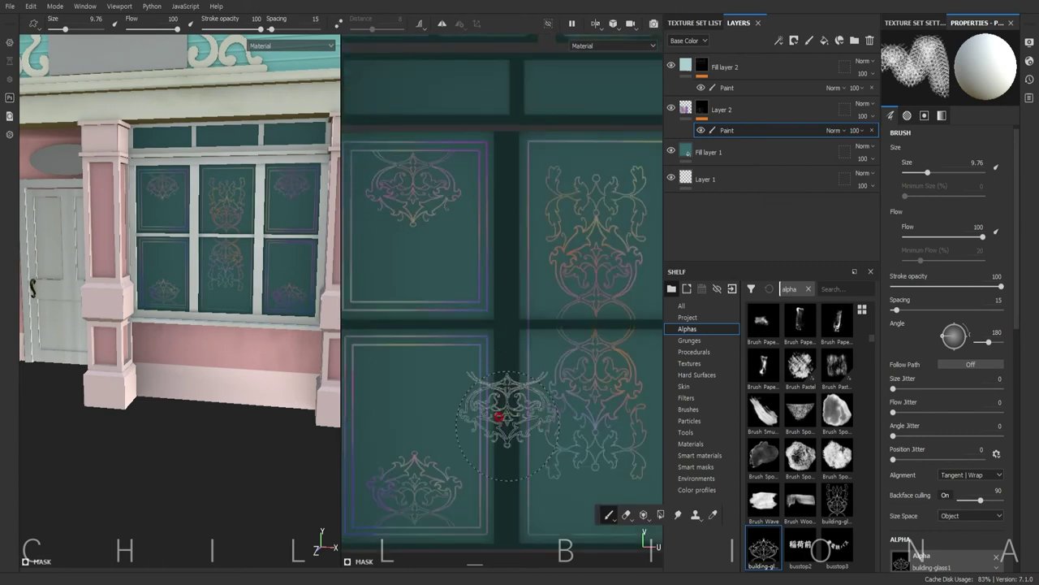
Step: Shrink the brush, choose the Arrow Head Smooth alpha, and move across the door panels
left_click_drag(87, 34, 50, 29)
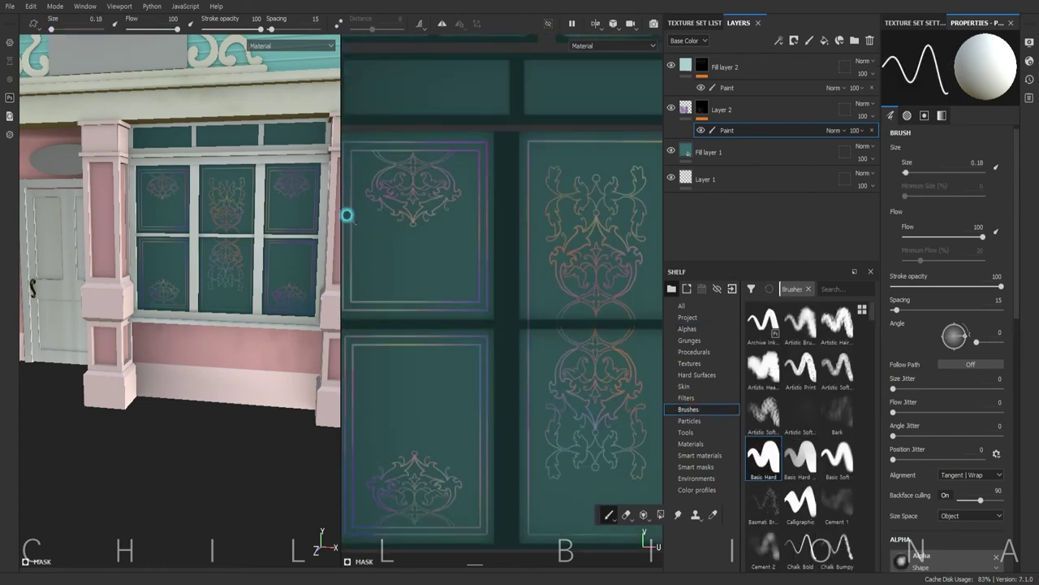
scroll(549, 360, "down", 2)
left_click(687, 329)
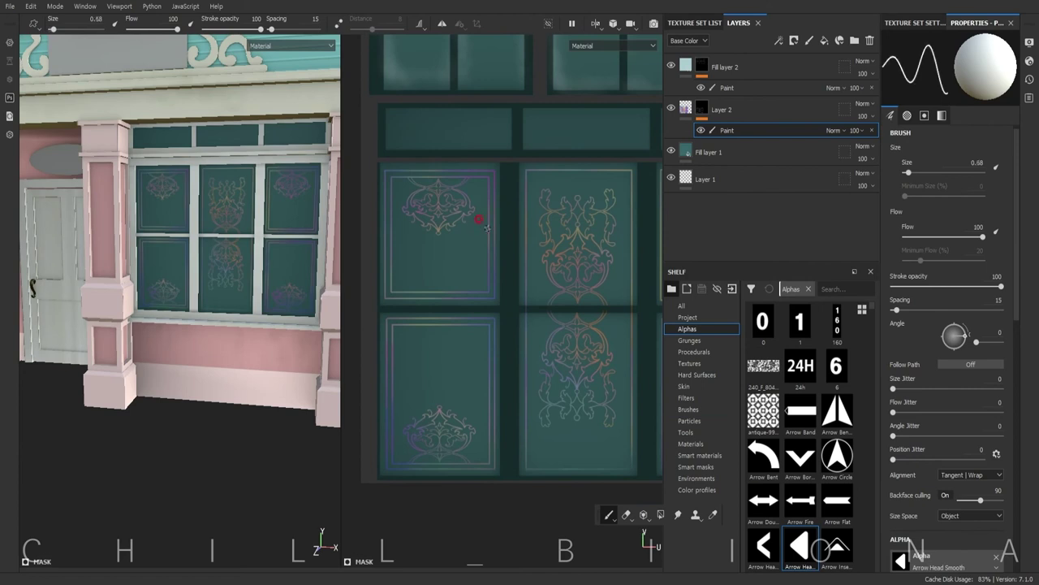
right_click(501, 277)
scroll(491, 244, "up", 2)
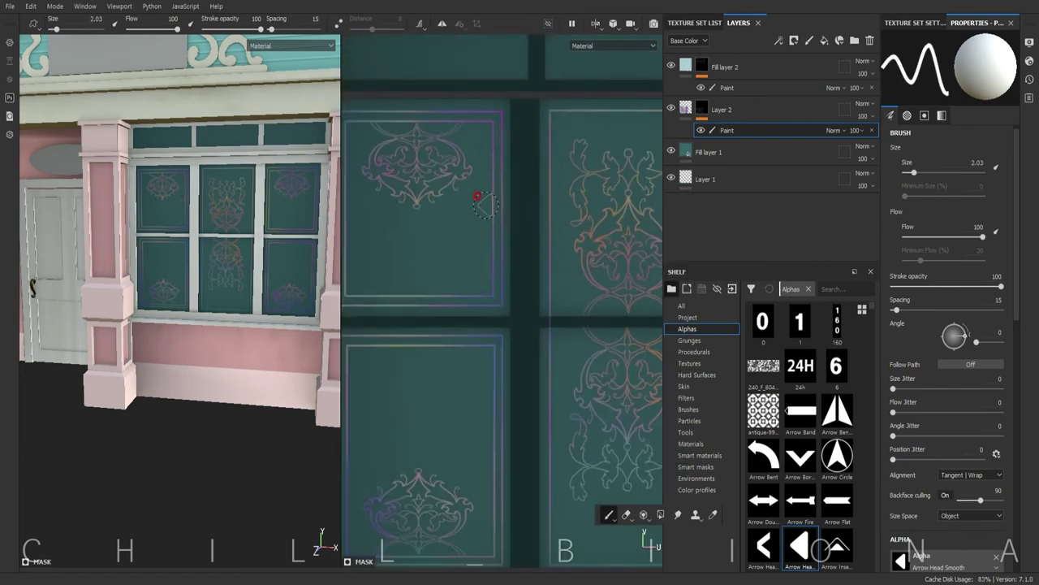
mouse_move(483, 434)
middle_mouse_down()
mouse_move(491, 323)
mouse_move(548, 348)
mouse_move(568, 241)
middle_mouse_up()
mouse_move(607, 418)
middle_mouse_down()
mouse_move(419, 256)
mouse_move(447, 324)
middle_mouse_up()
scroll(410, 254, "up", 1)
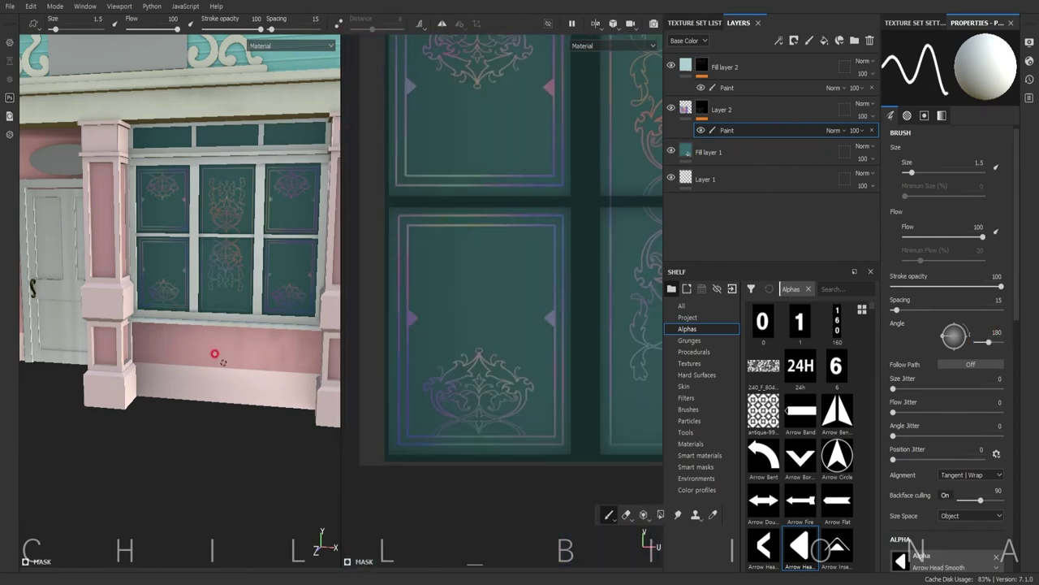
mouse_move(546, 151)
middle_mouse_down()
mouse_move(453, 261)
mouse_move(431, 318)
middle_mouse_up()
scroll(430, 318, "up", 1)
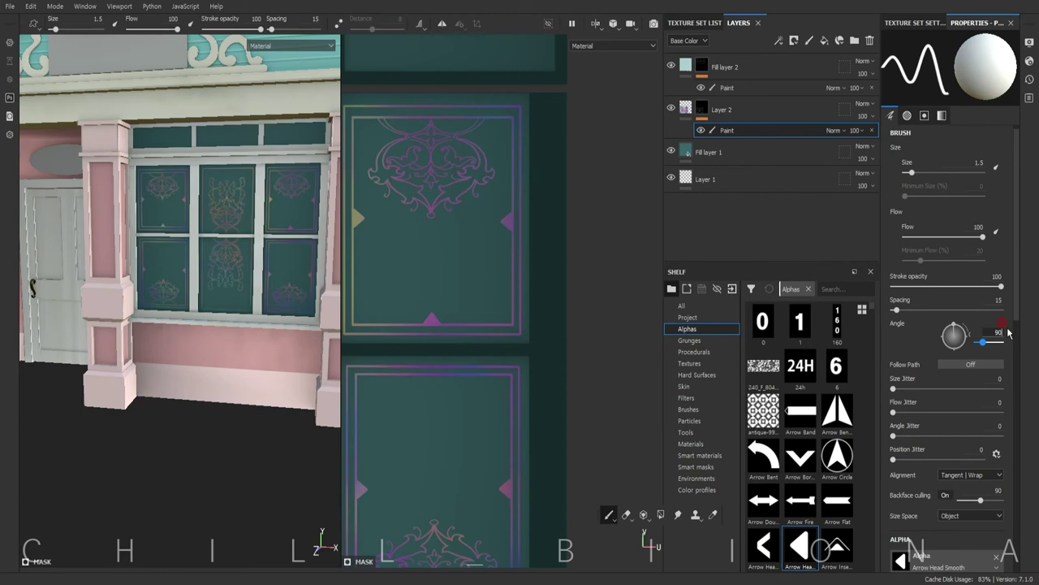
middle_click_drag(494, 457, 518, 436)
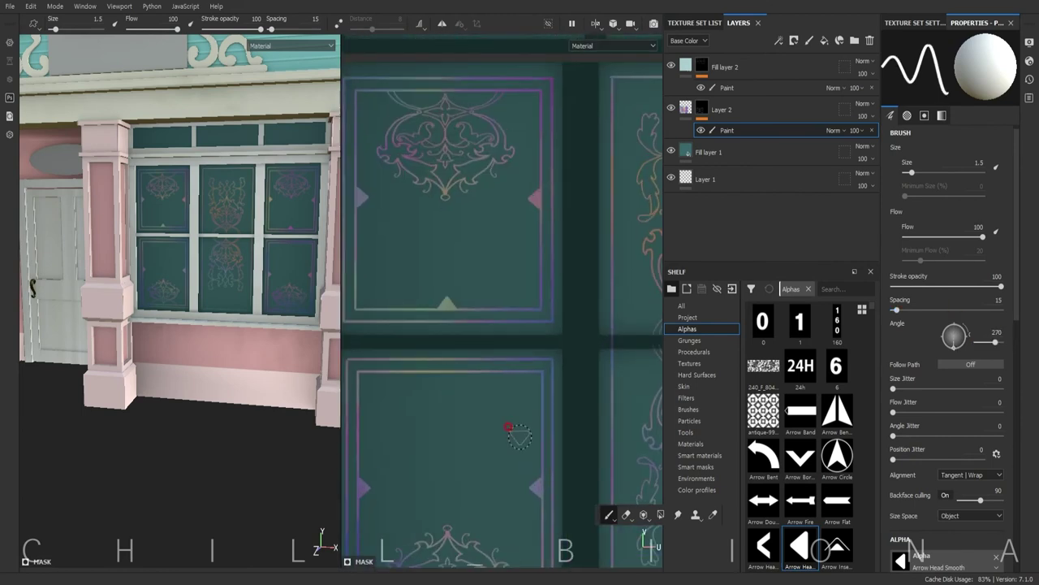
Step: Target Fill layer 2's paint mask and pick a soft, textured artistic brush
scroll(546, 269, "down", 2)
left_click(727, 88)
left_click(689, 409)
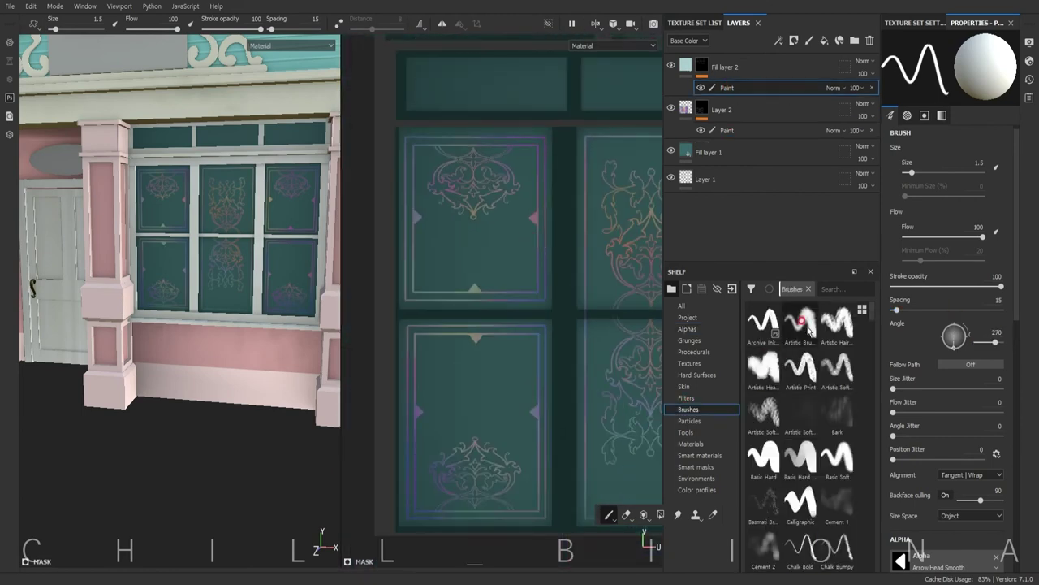
left_click(837, 412)
left_click(804, 327)
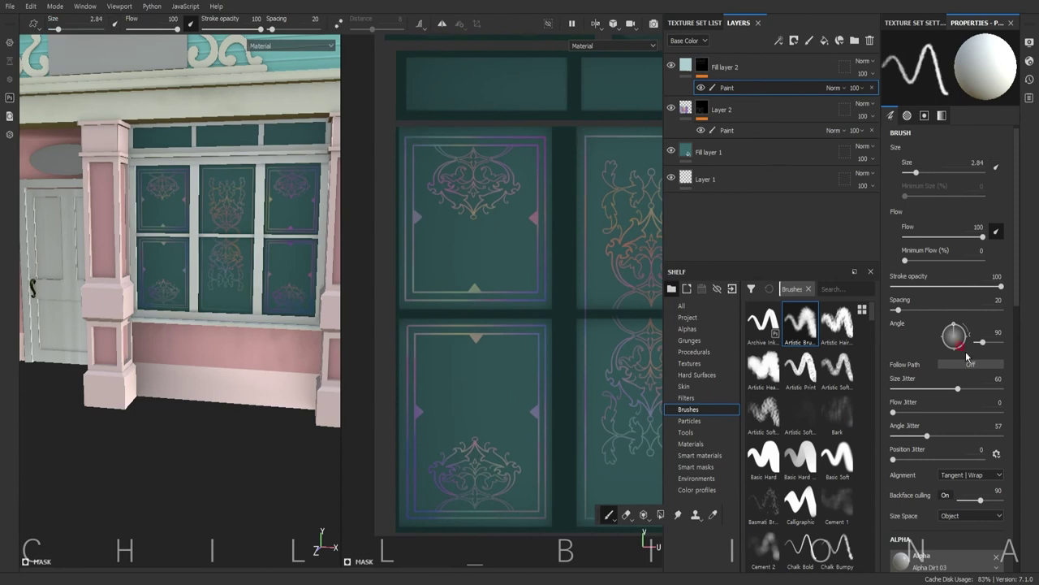
scroll(967, 355, "down", 5)
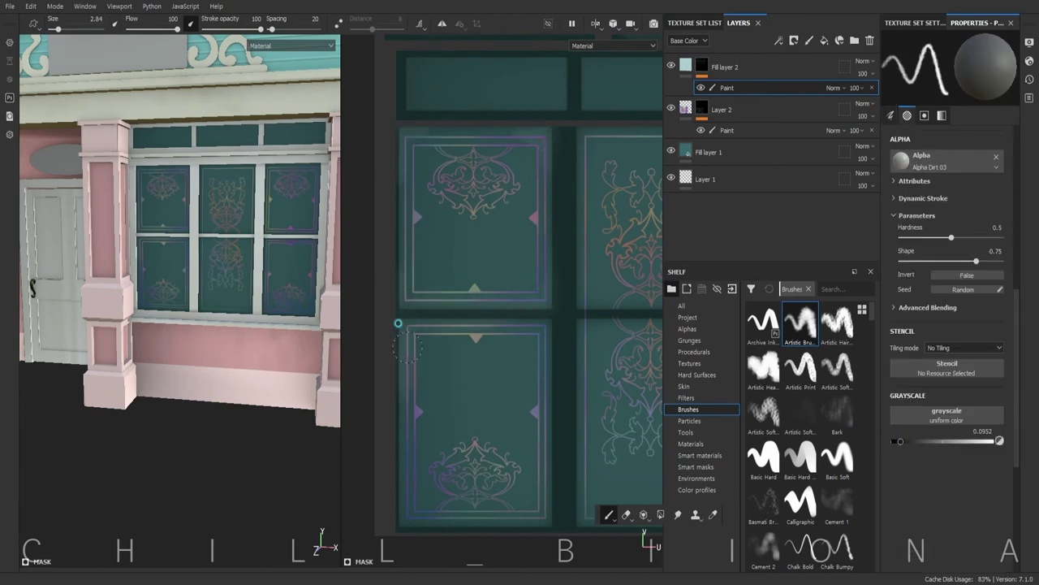
Step: Set the brush paint value near 0.2, ending at about 0.19, across the lower panels
left_click(392, 311)
scroll(496, 305, "down", 1)
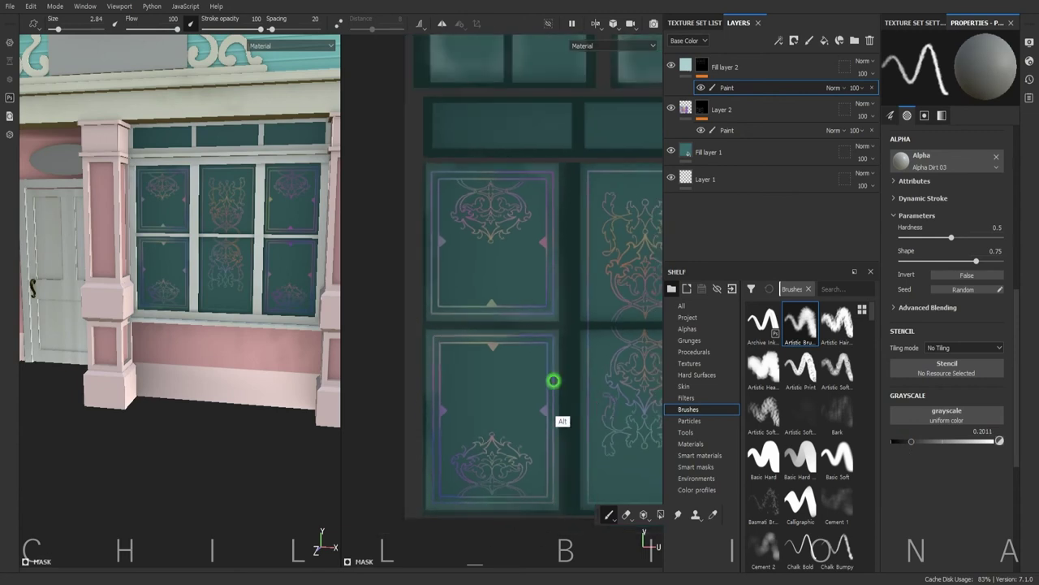
mouse_move(554, 378)
middle_mouse_down()
mouse_move(540, 171)
mouse_move(509, 220)
middle_mouse_up()
scroll(536, 195, "down", 1)
middle_click_drag(597, 434, 479, 455)
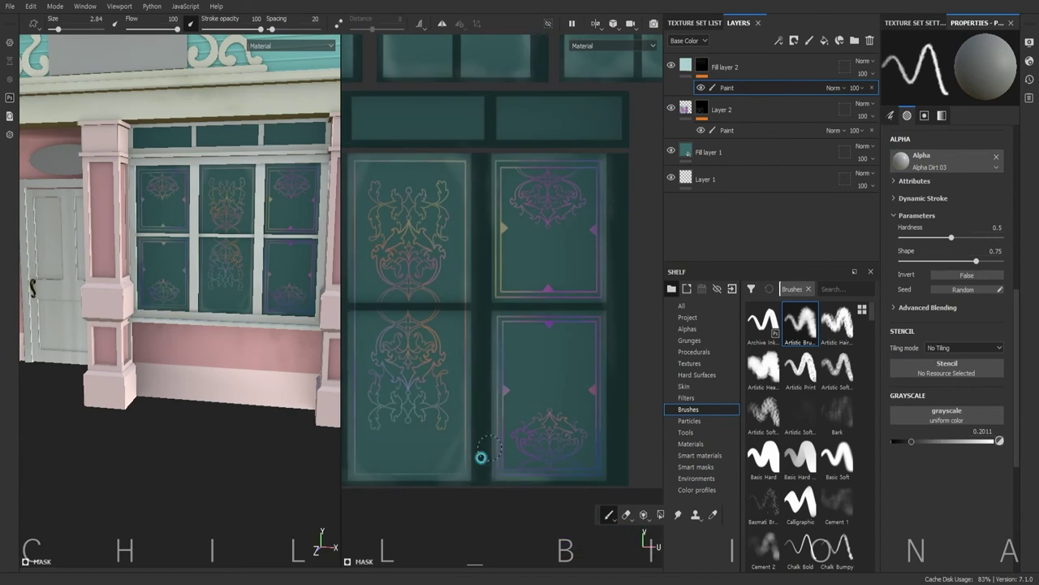
left_click(437, 168)
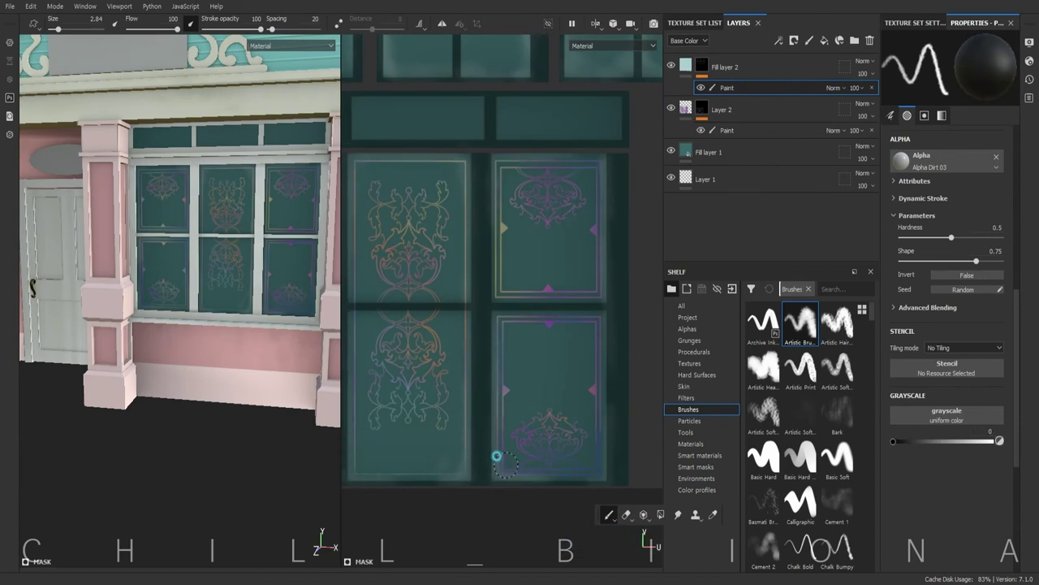
middle_click_drag(591, 436, 676, 377)
left_click(908, 441)
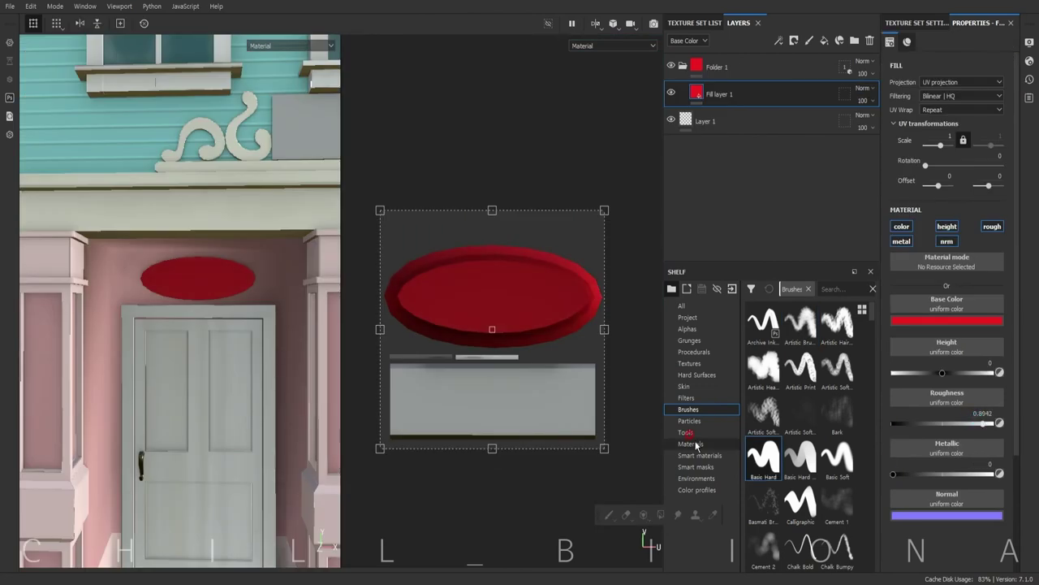
Step: Apply the Wood Walnut material to the sign and tint its colour
left_click(696, 444)
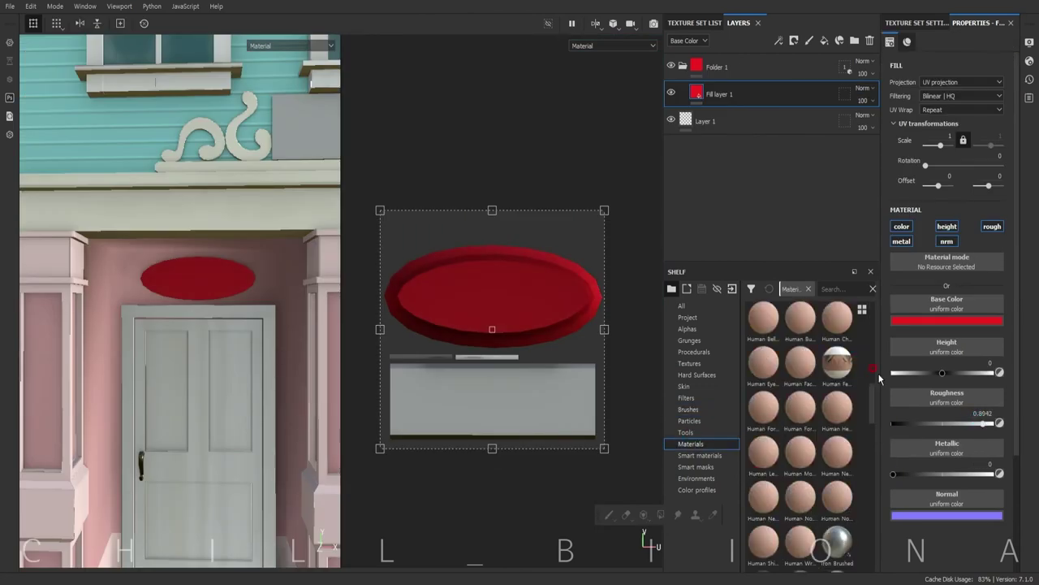
left_click_drag(800, 503, 756, 91)
left_click(967, 350)
left_click(939, 395)
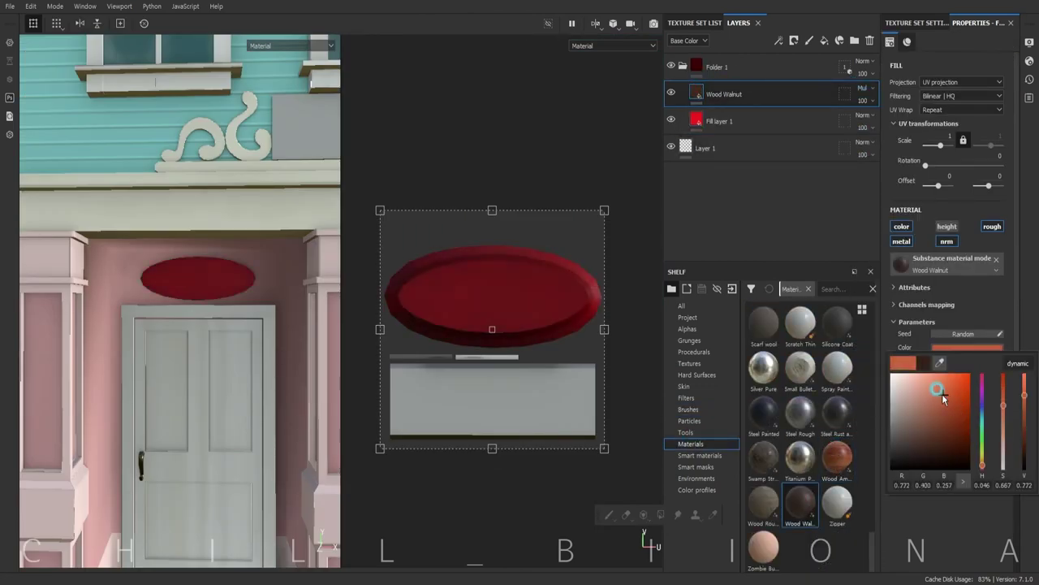
Step: Add a black-masked fill layer and a new paint layer for the cat, resetting to a round brush tip
left_click(824, 40)
left_click(947, 320)
left_click(930, 372)
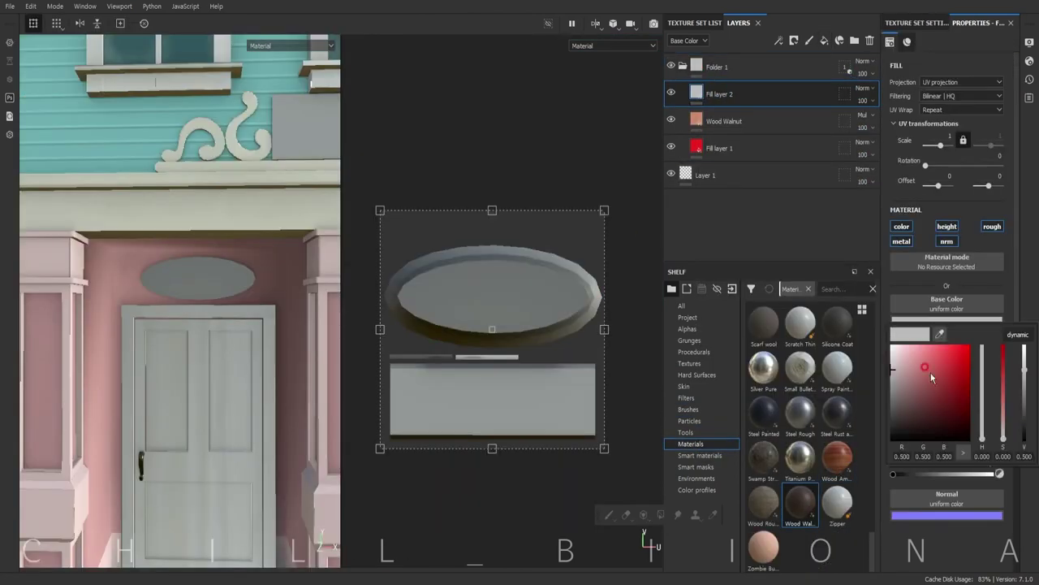
right_click(730, 94)
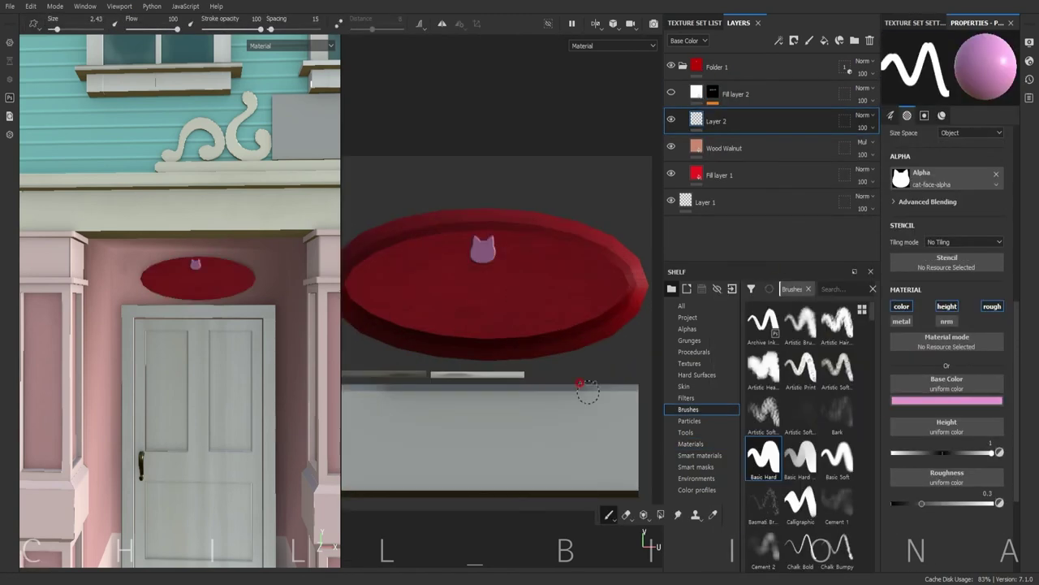
key("ctrl+z")
scroll(510, 262, "up", 3)
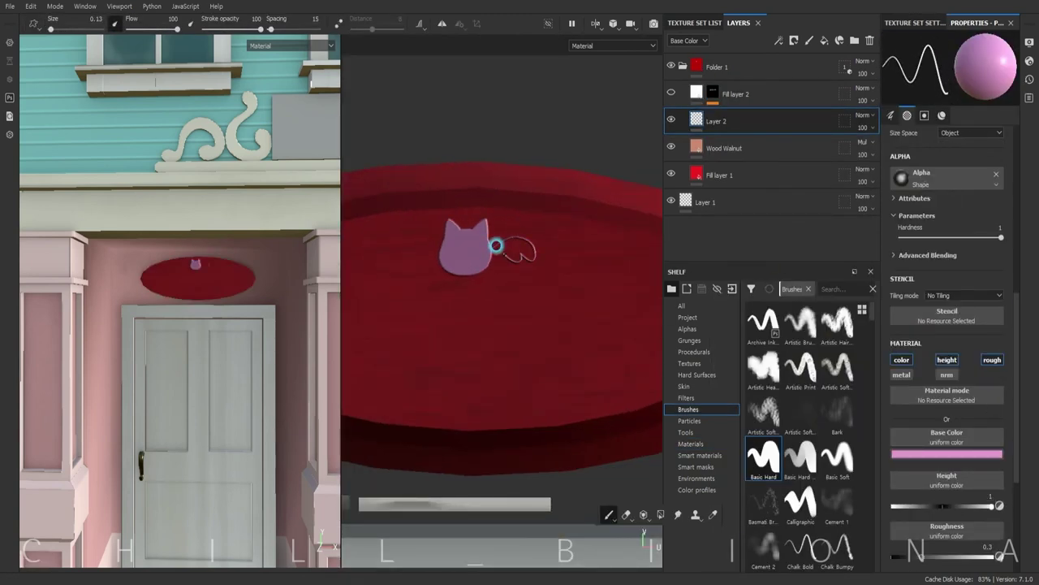
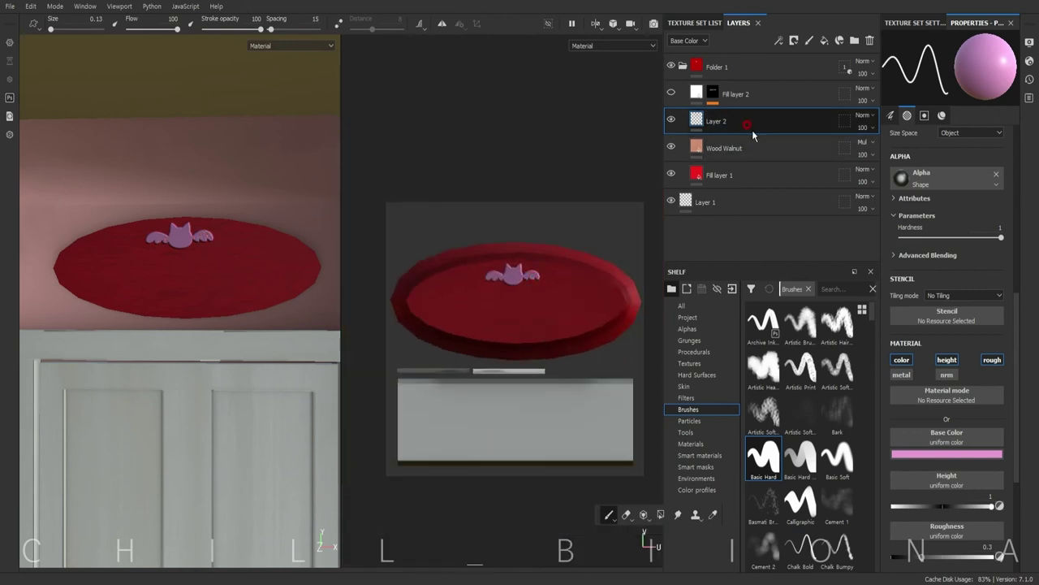
Step: Shrink the brush for the fine white 'Welcome' lettering on the oval sign
right_click_drag(447, 292, 454, 302, "ctrl")
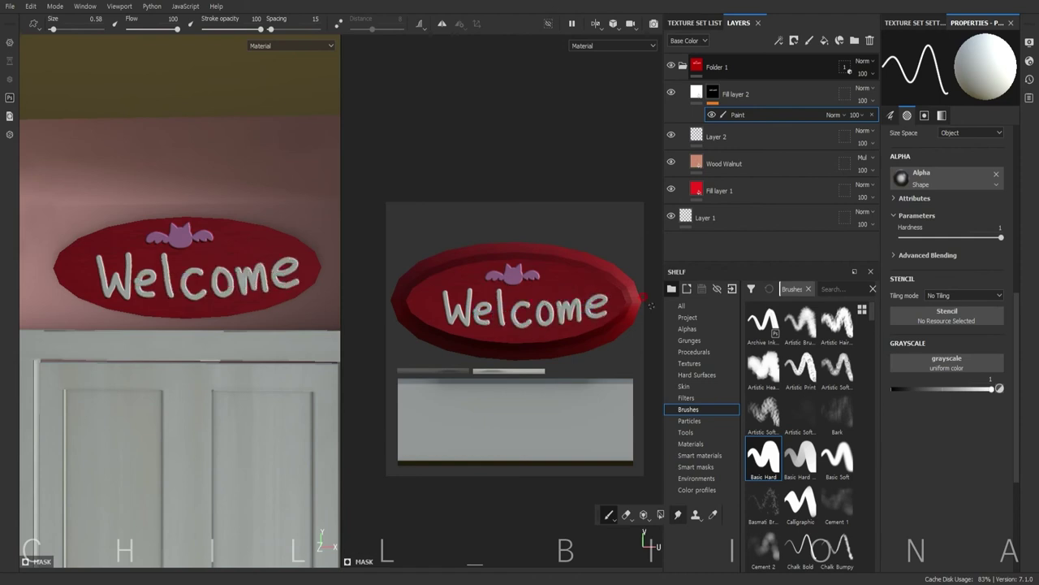
scroll(574, 327, "up", 3)
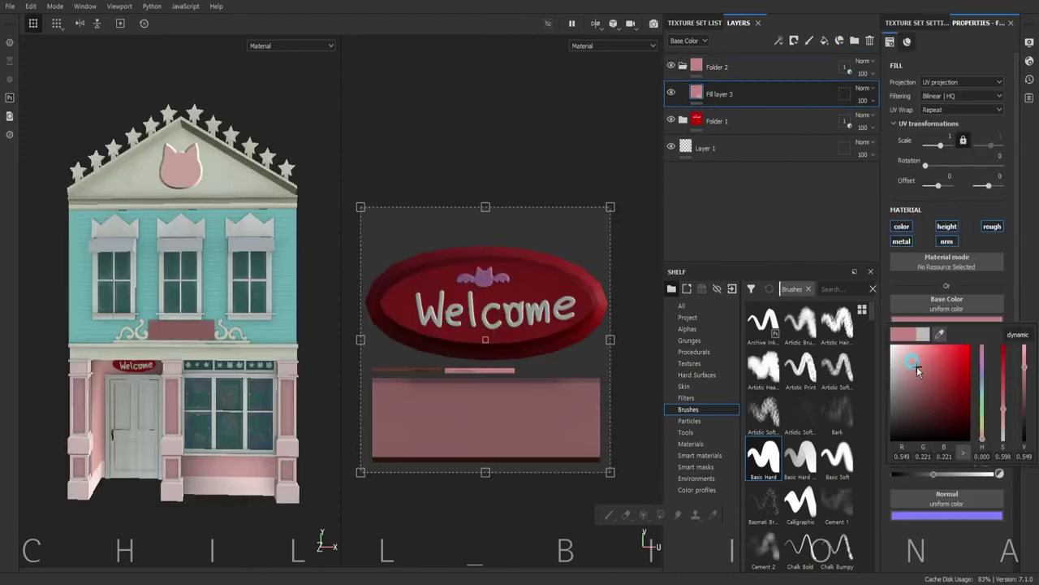
Step: Colour the sign panel dark red and add a pale cyan lettering fill with black masks
left_click_drag(917, 371, 967, 394)
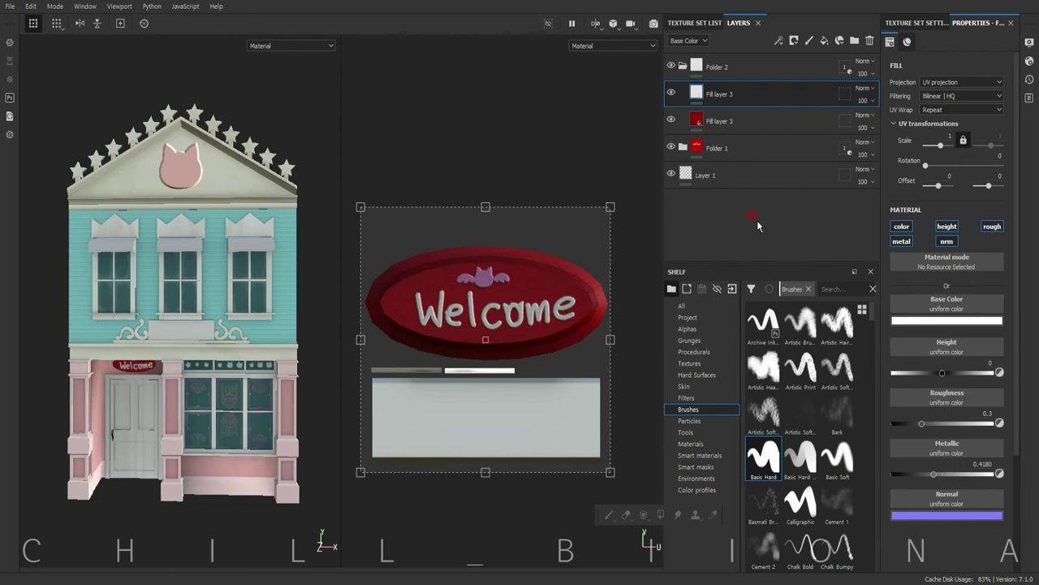
left_click(982, 392)
left_click(917, 346)
right_click(721, 89)
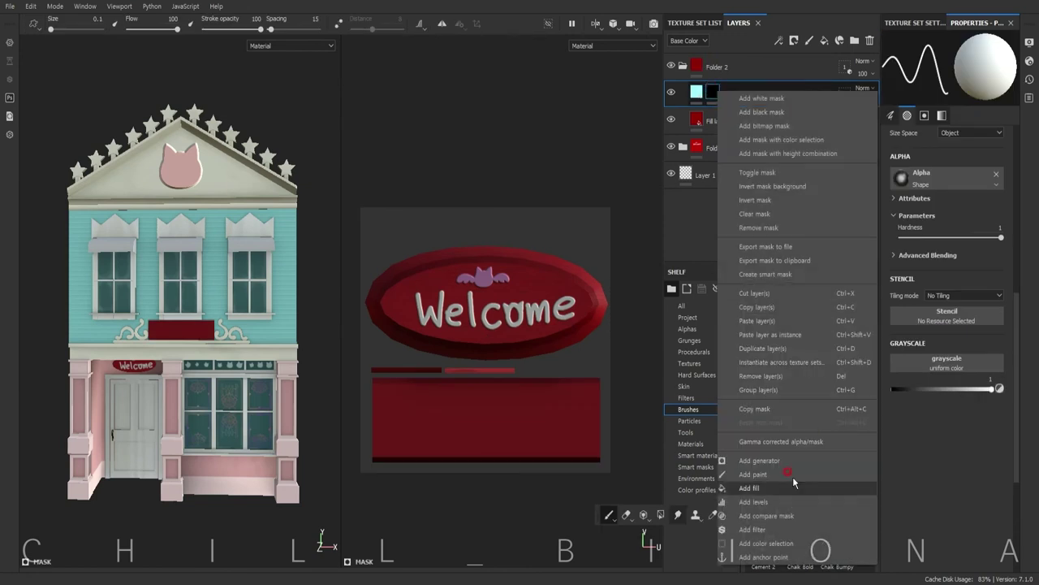
left_click(788, 483)
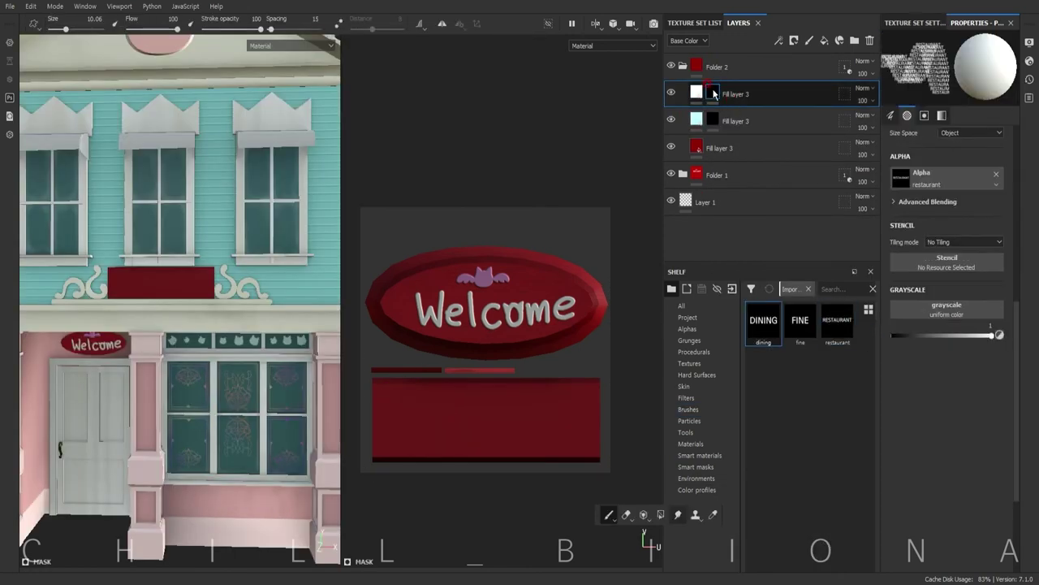
right_click(731, 121)
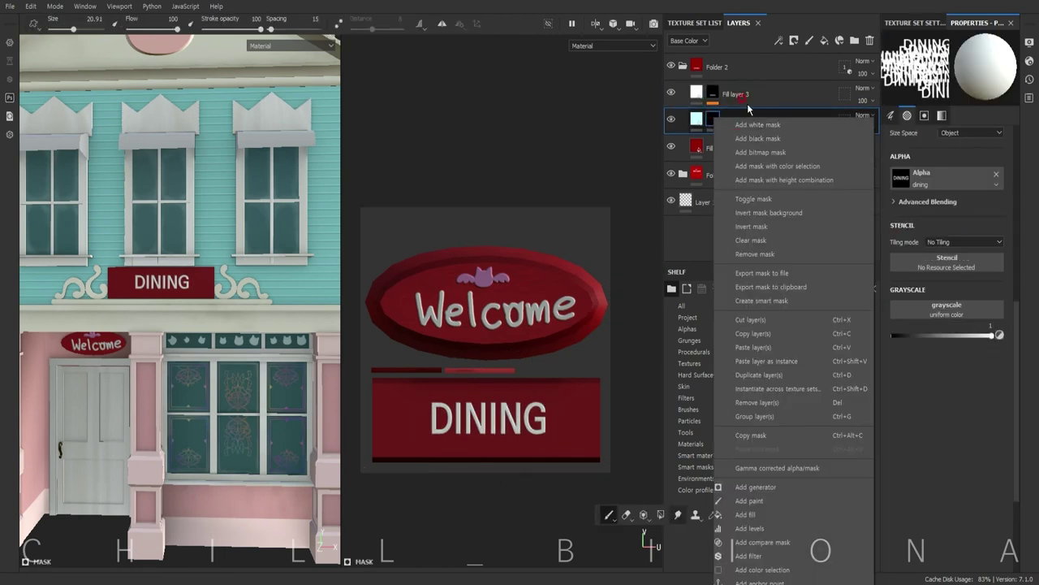
left_click(755, 170)
left_click(800, 321)
Step: Stamp FINE, DINING and RESTAURANT onto the sign using the lettering alphas
left_click(409, 404)
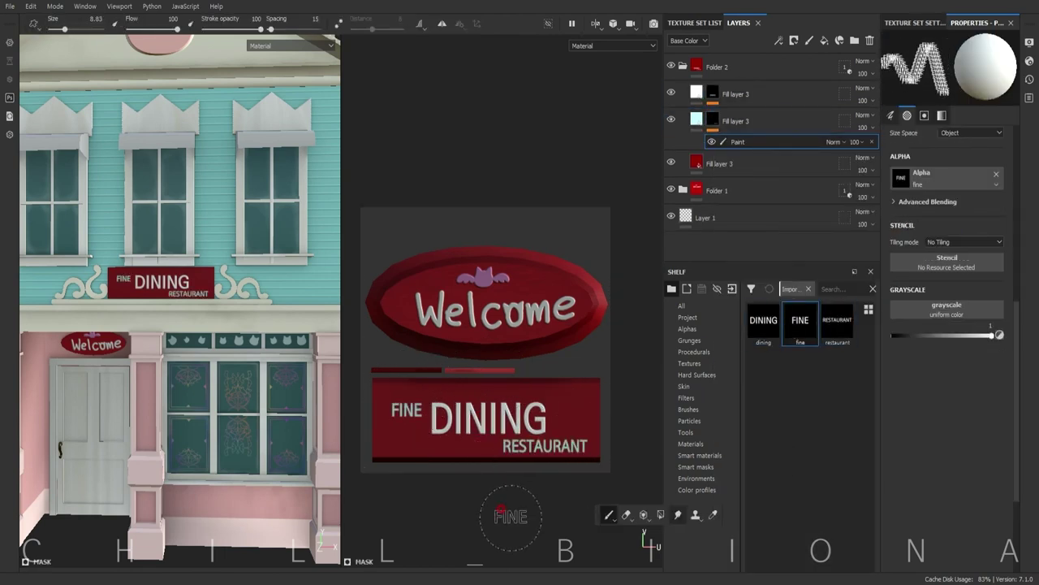
left_click(715, 94)
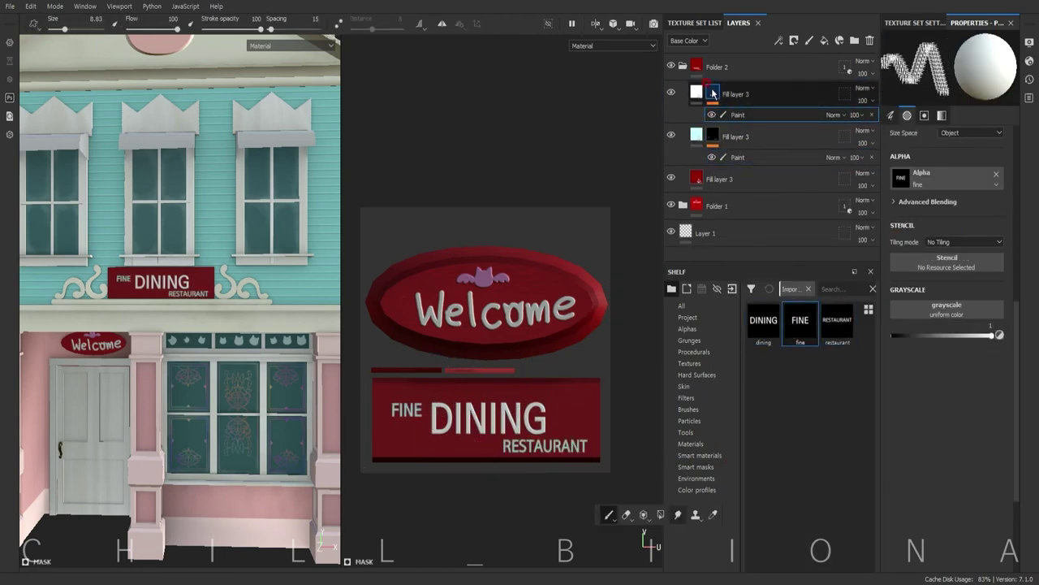
right_click(738, 115)
left_click(759, 476)
left_click(764, 321)
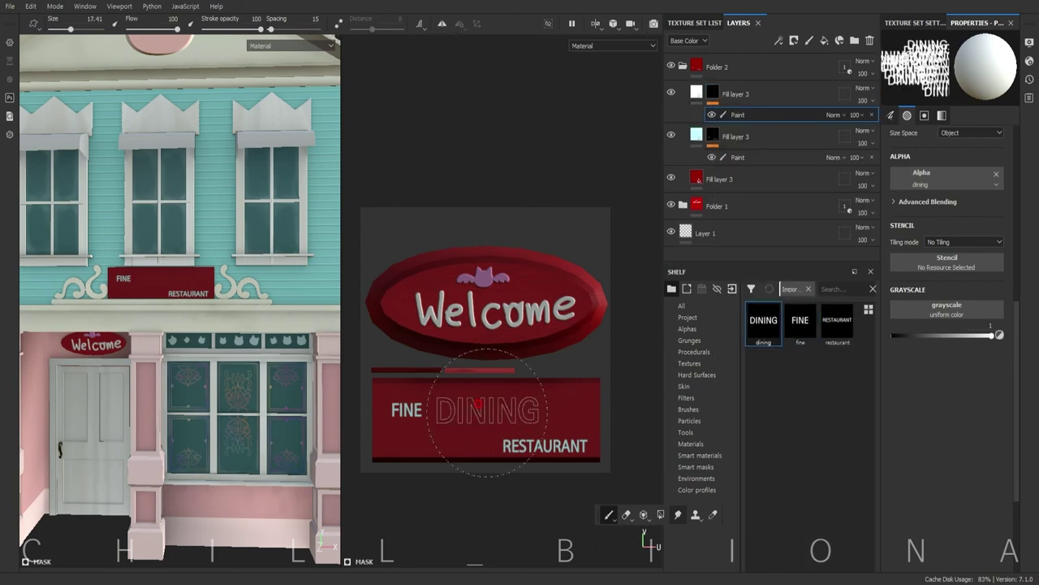
left_click(487, 410)
left_click(735, 159)
key("ctrl+z")
left_click(837, 321)
left_click(528, 434)
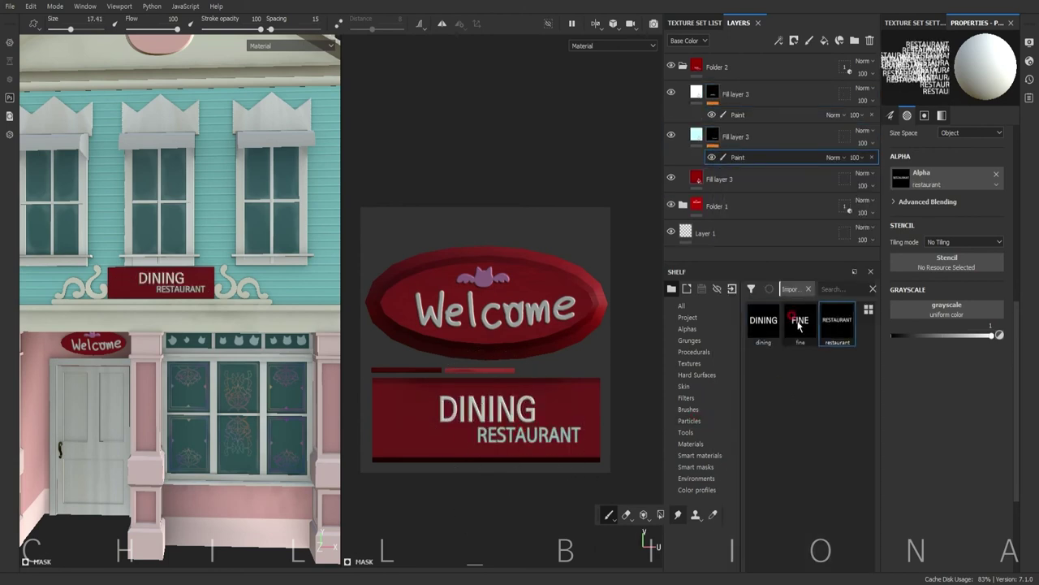
left_click(800, 321)
left_click(418, 403)
Step: Paint a white border along all four edges of the restaurant sign
left_click(807, 288)
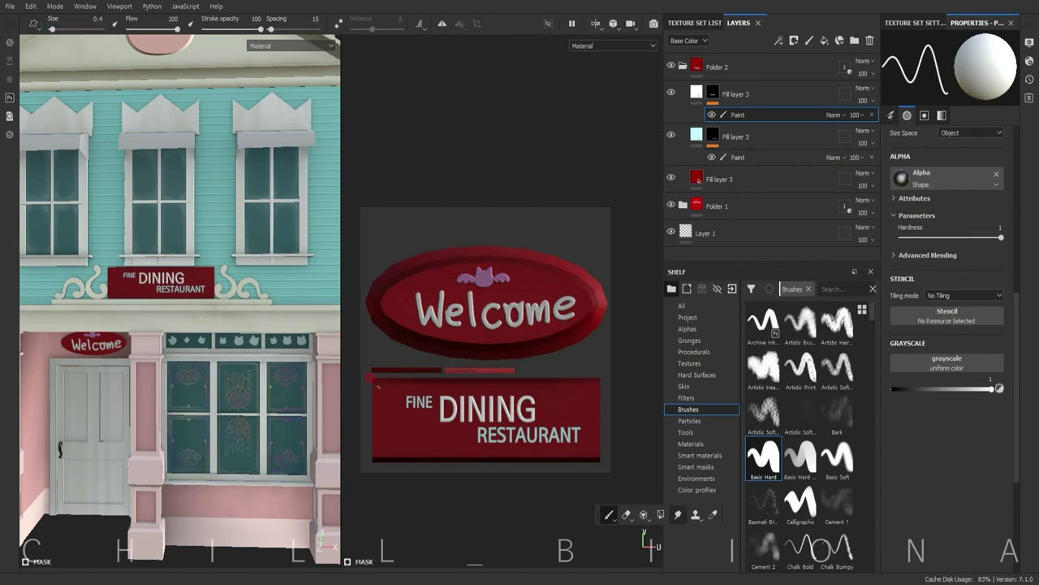
left_click(598, 387, "shift")
left_click(376, 452, "shift")
left_click(598, 452, "shift")
left_click(598, 387, "shift")
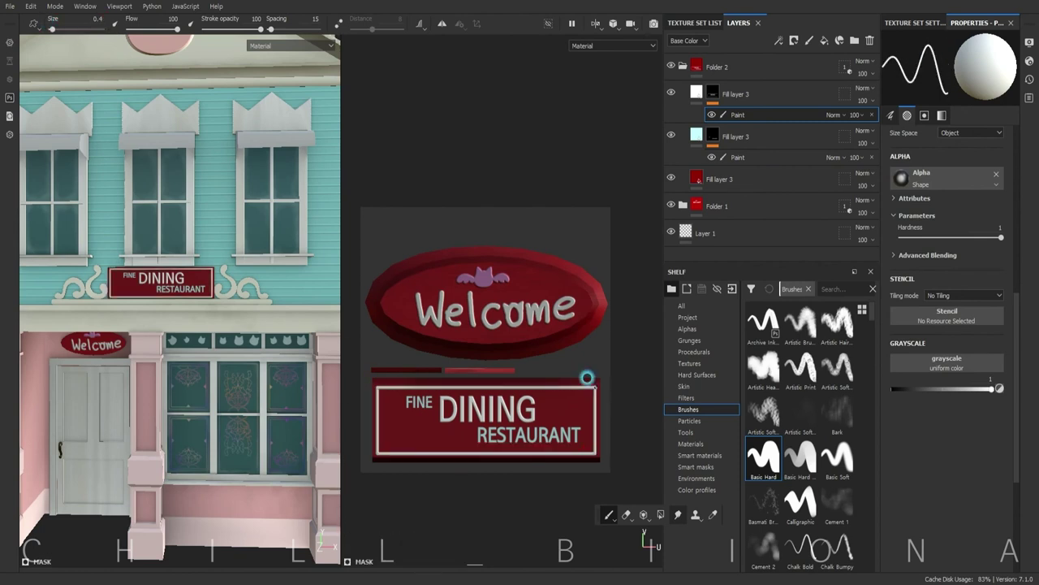
scroll(587, 374, "up", 5)
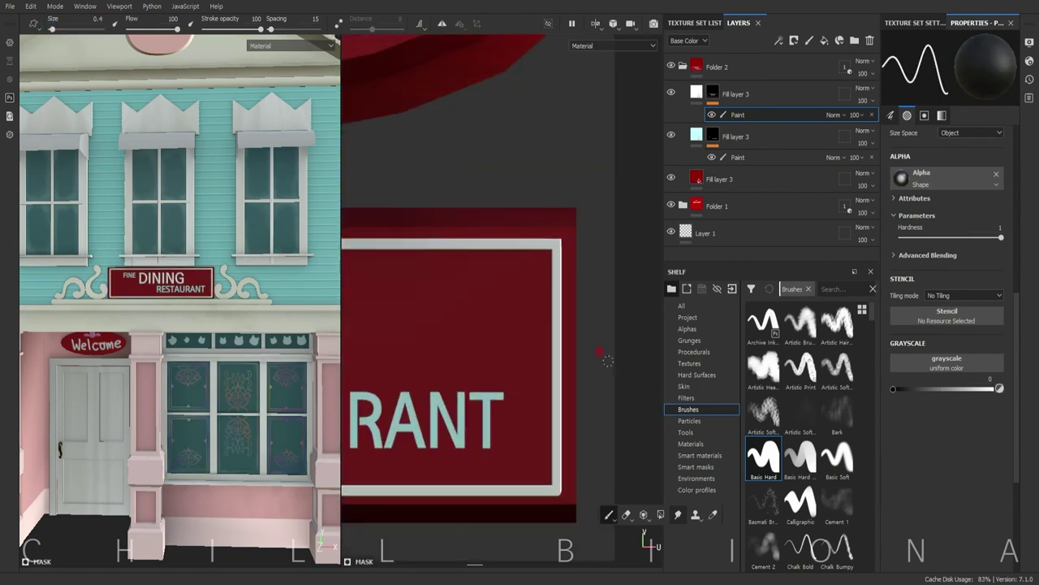
key("f")
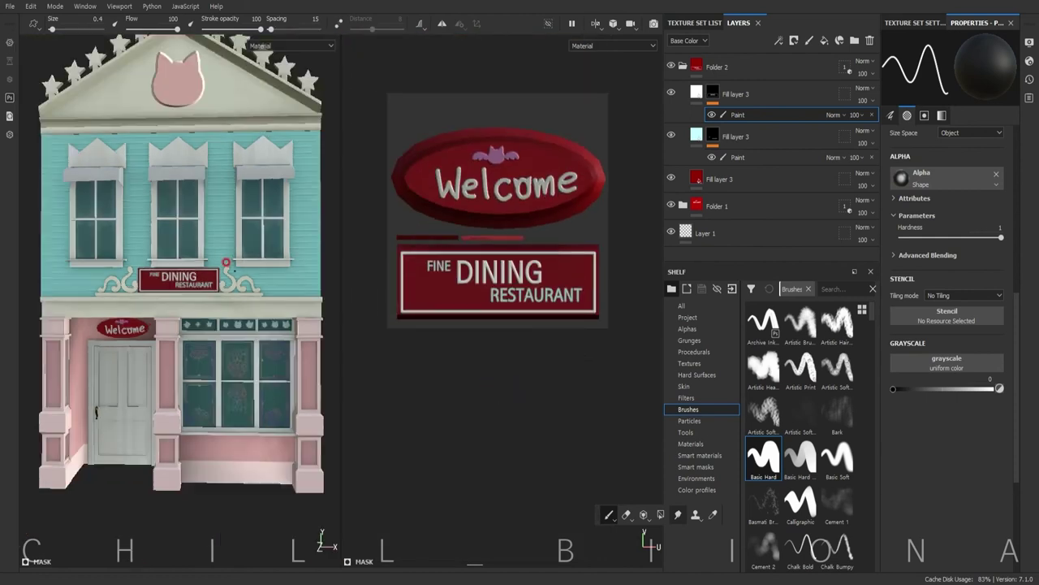
scroll(226, 277, "up", 5)
Step: Add a new awnings folder with a light pink colour fill layer
scroll(226, 277, "down", 5)
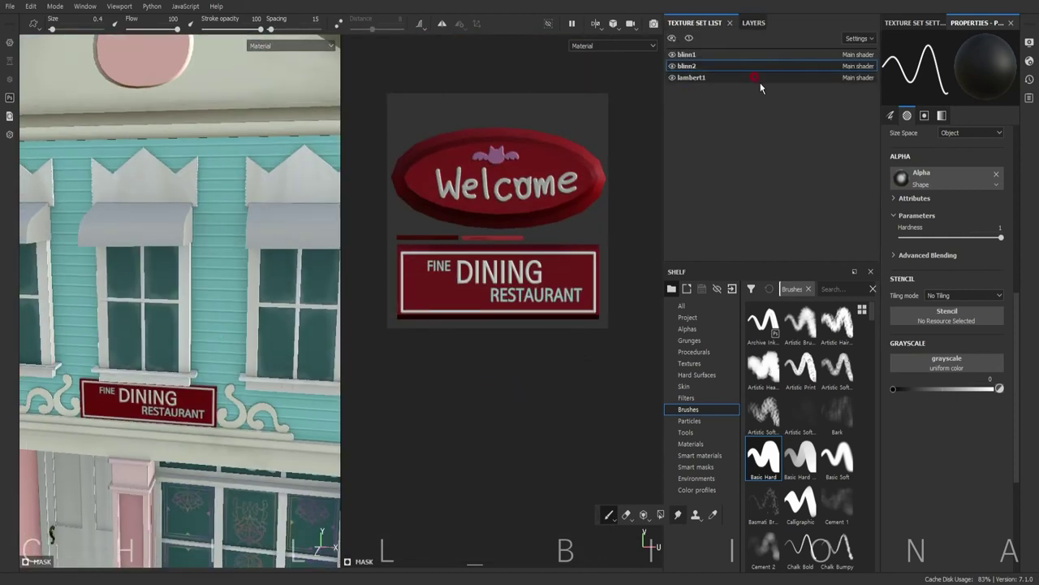
left_click(854, 40)
left_click(794, 40)
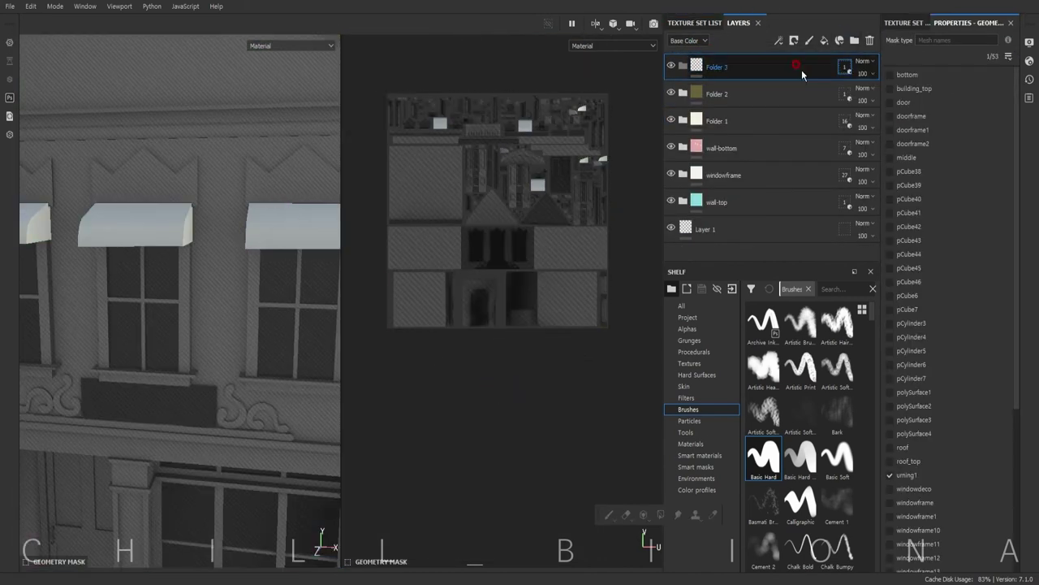
left_click(947, 303)
left_click(928, 354)
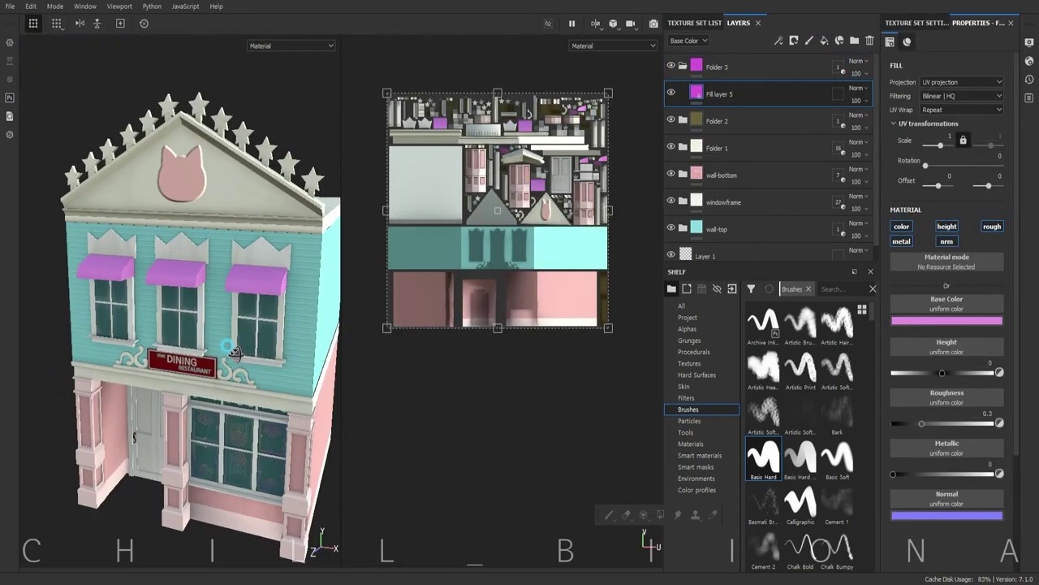
left_click_drag(982, 355, 982, 435)
left_click_drag(928, 354, 928, 343)
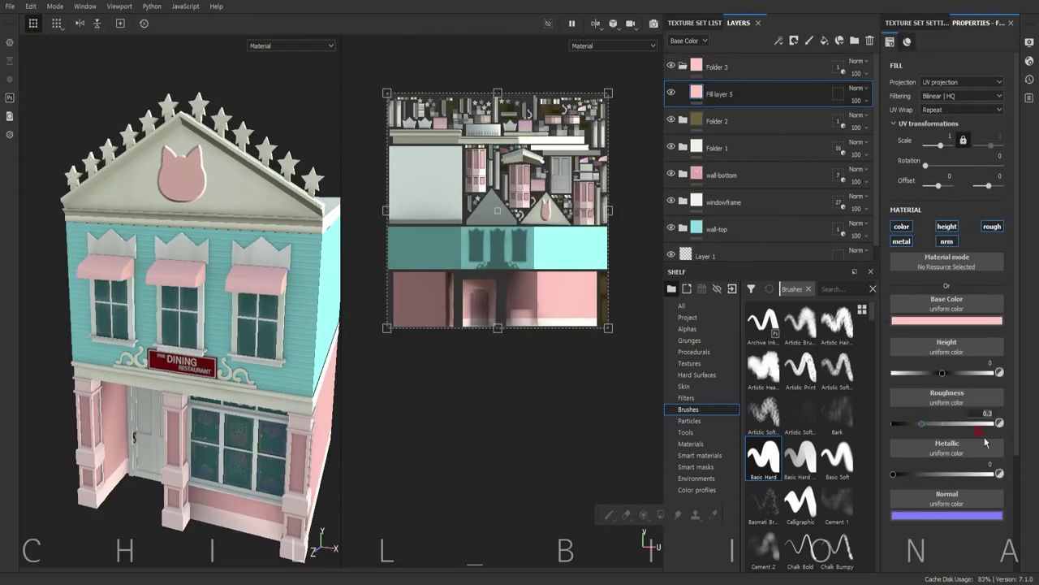
Step: Mask a second fill with a rotated Stripes pattern, then swap it for a line alpha
left_click(714, 95)
right_click(714, 94)
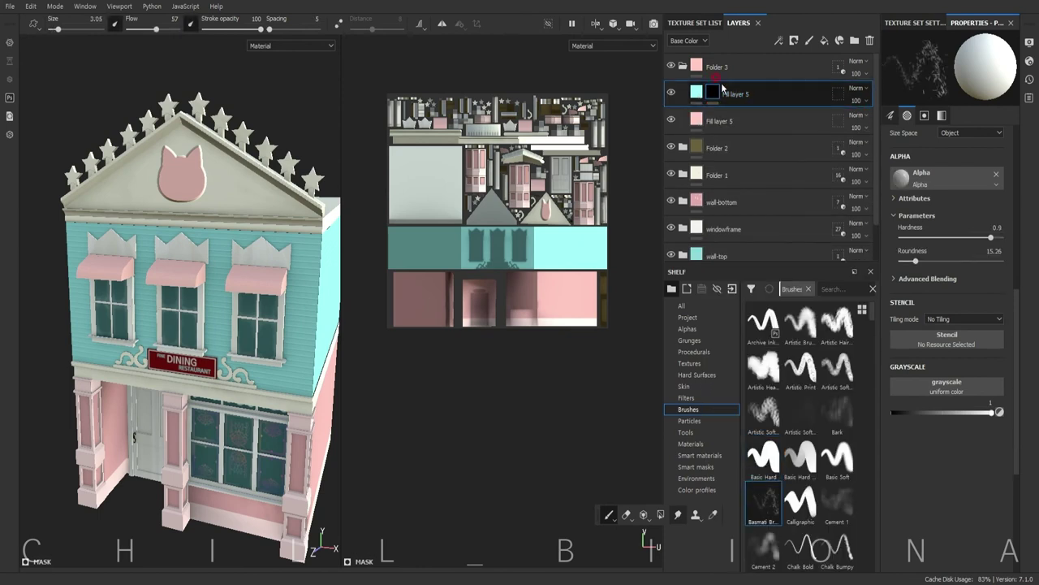
left_click(744, 126)
left_click(694, 352)
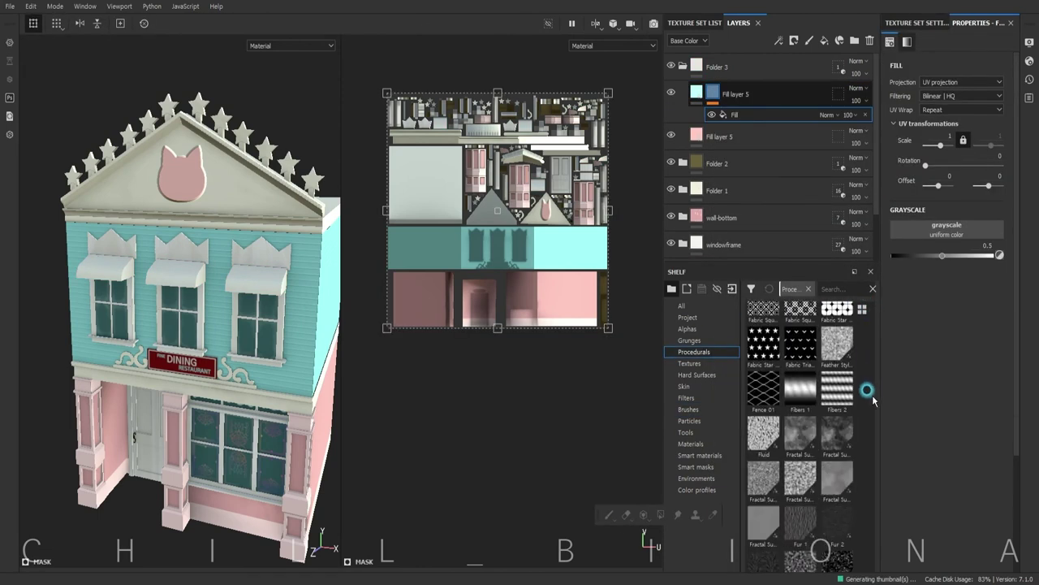
left_click_drag(872, 336, 869, 533)
left_click_drag(841, 451, 946, 230)
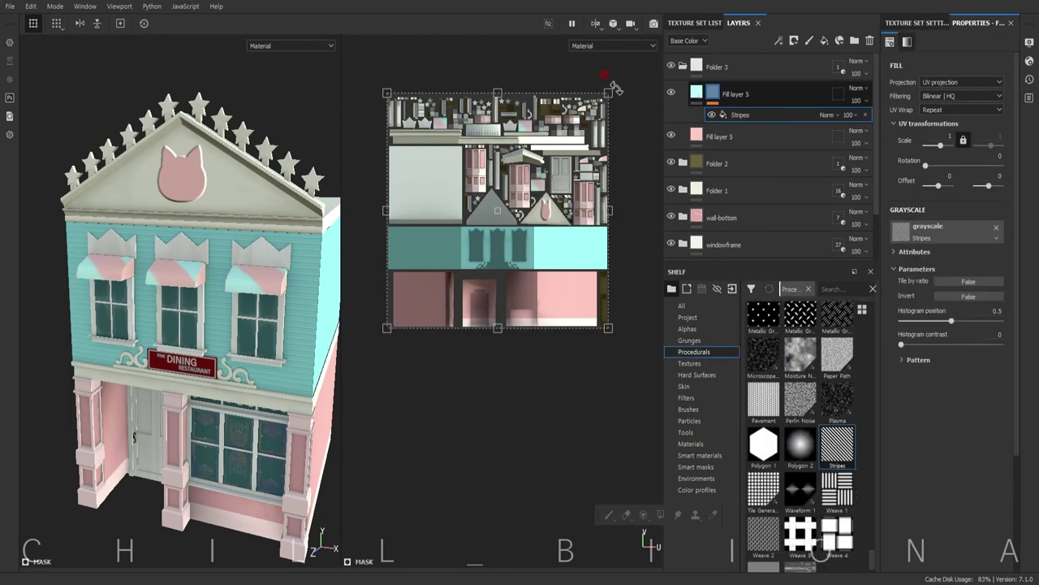
mouse_move(608, 93)
left_mouse_down()
mouse_move(521, 261)
mouse_move(1024, 147)
mouse_move(853, 471)
left_mouse_up()
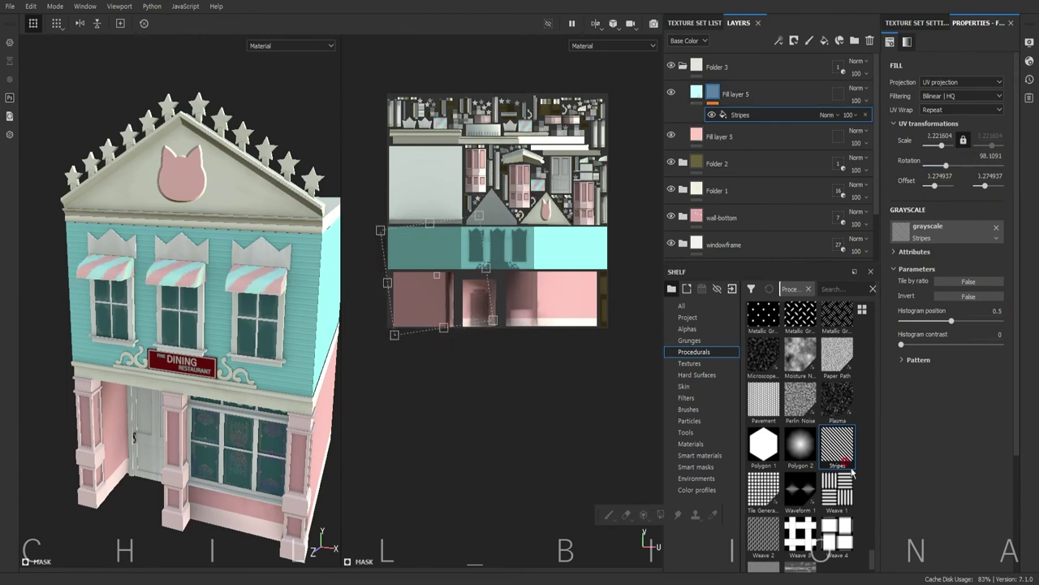
left_click(687, 329)
scroll(800, 438, "down", 10)
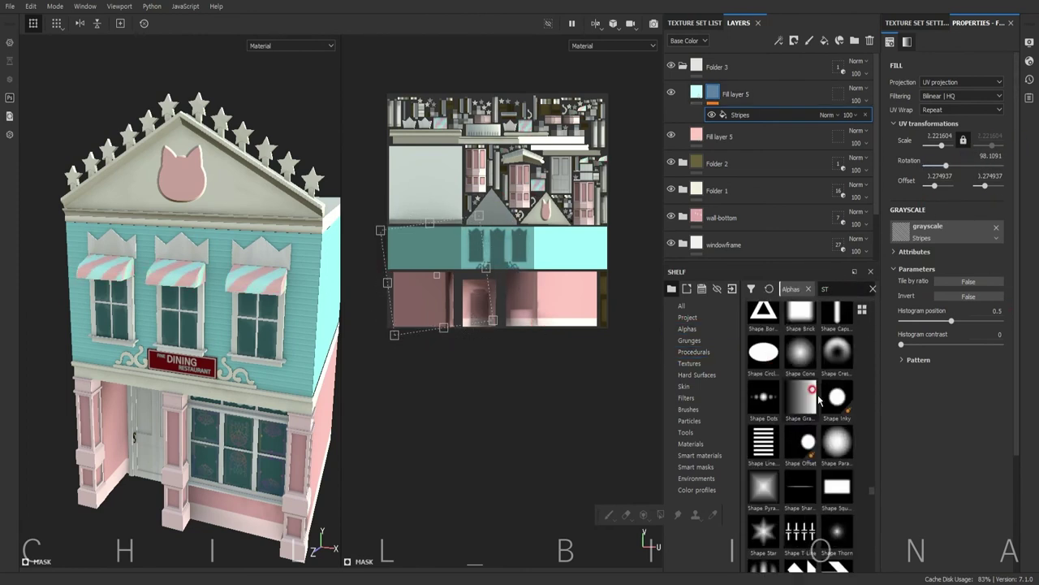
left_click_drag(763, 443, 900, 232)
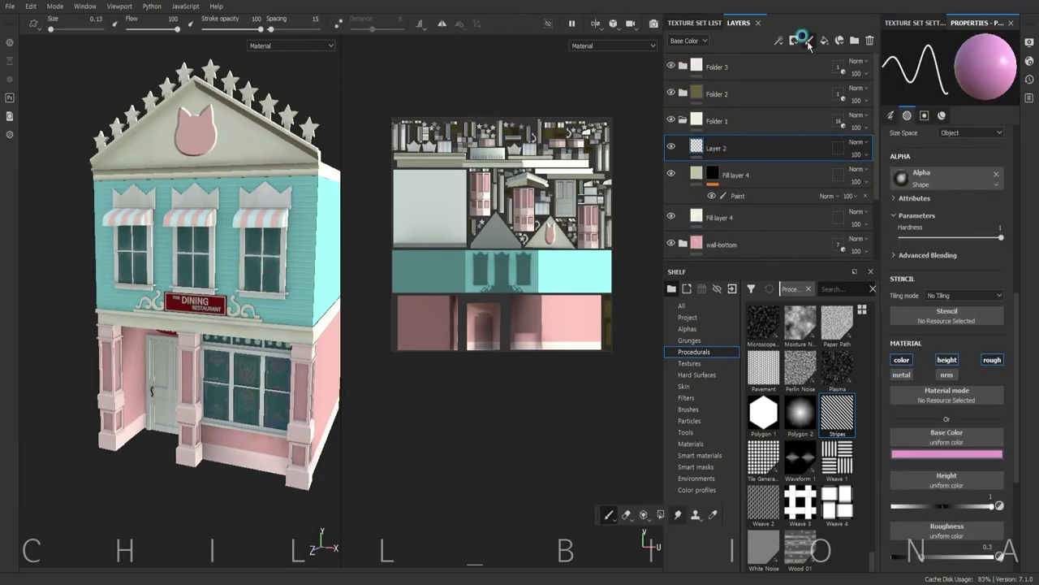
Step: Browse the alpha library and turn off Height for the bulb paint layer
left_click(687, 328)
scroll(830, 502, "down", 5)
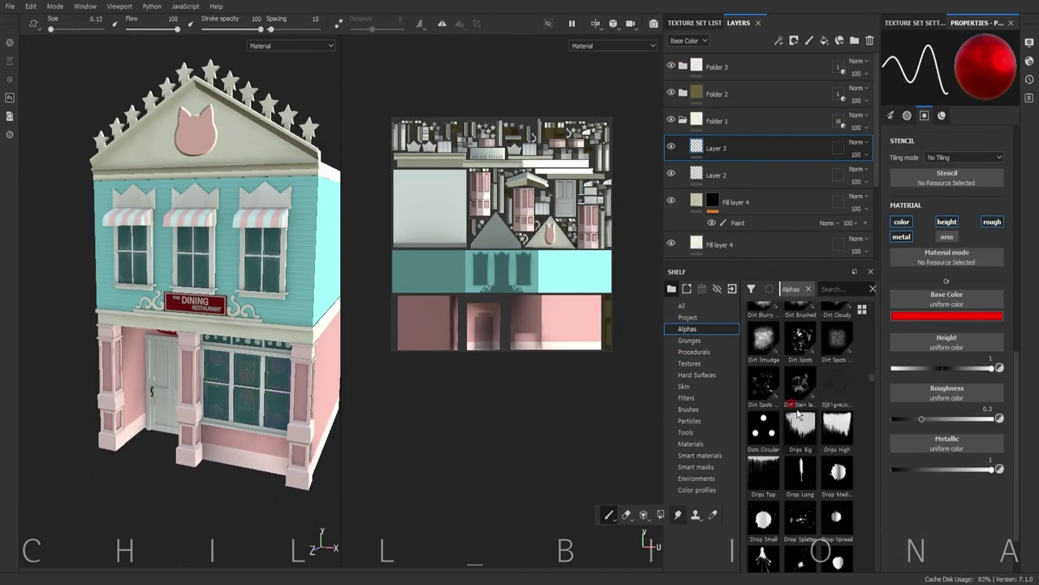
scroll(830, 502, "down", 5)
scroll(830, 502, "down", 5)
scroll(830, 502, "down", 5)
scroll(73, 390, "up", 5)
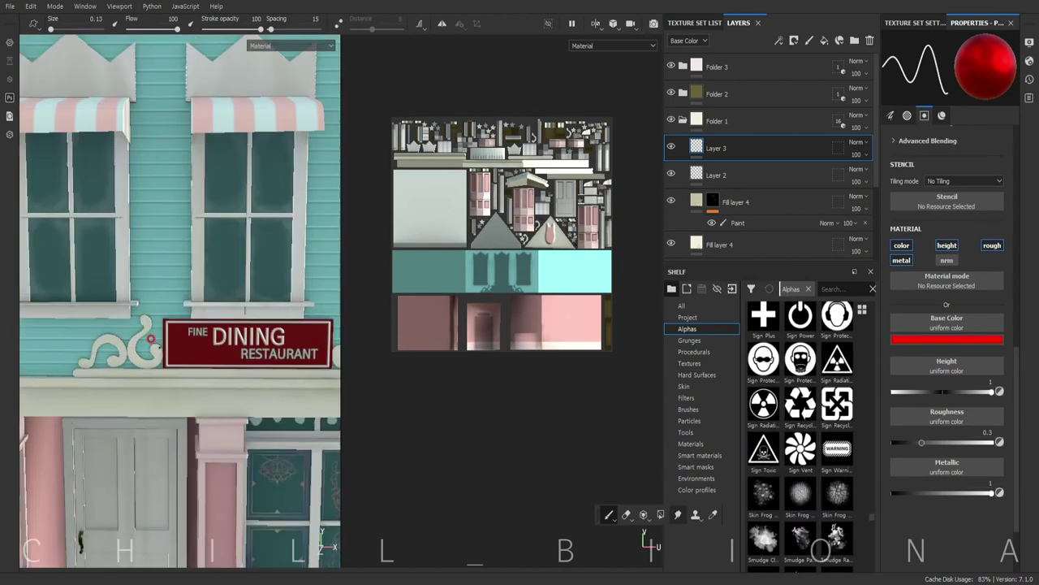
scroll(70, 395, "up", 3)
scroll(219, 388, "up", 3)
scroll(219, 388, "down", 2)
left_click(947, 245)
scroll(204, 389, "down", 3)
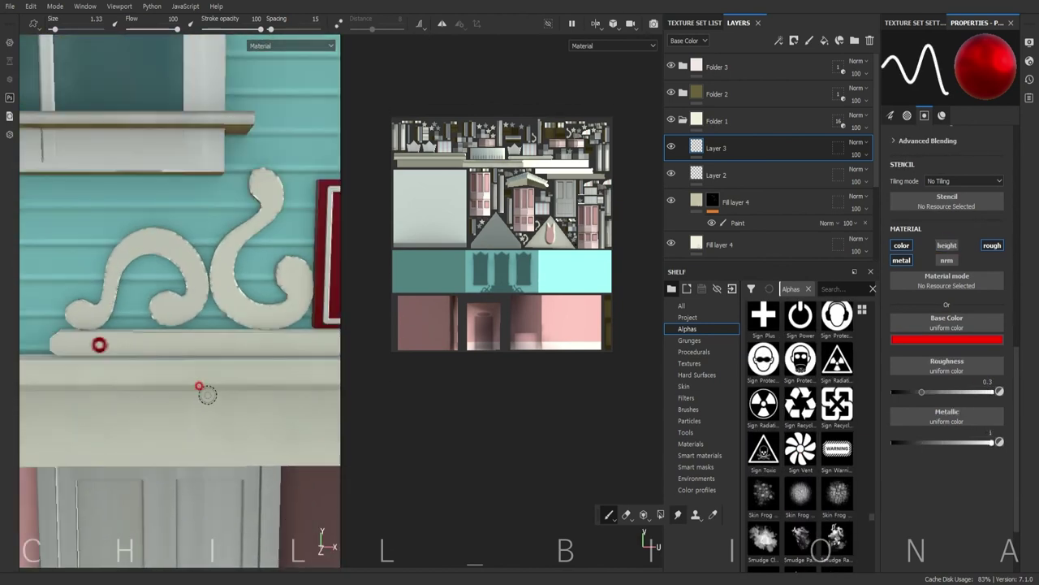
scroll(204, 389, "down", 5)
scroll(812, 520, "down", 10)
scroll(789, 479, "up", 5)
scroll(789, 480, "up", 3)
scroll(514, 397, "up", 3)
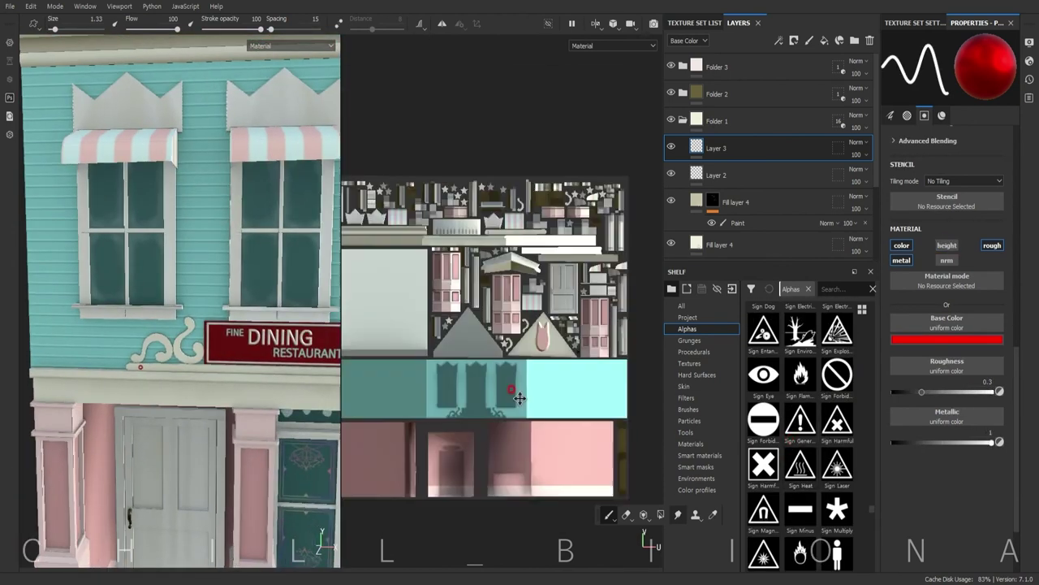
scroll(515, 397, "up", 3)
scroll(205, 320, "up", 5)
scroll(205, 341, "down", 2)
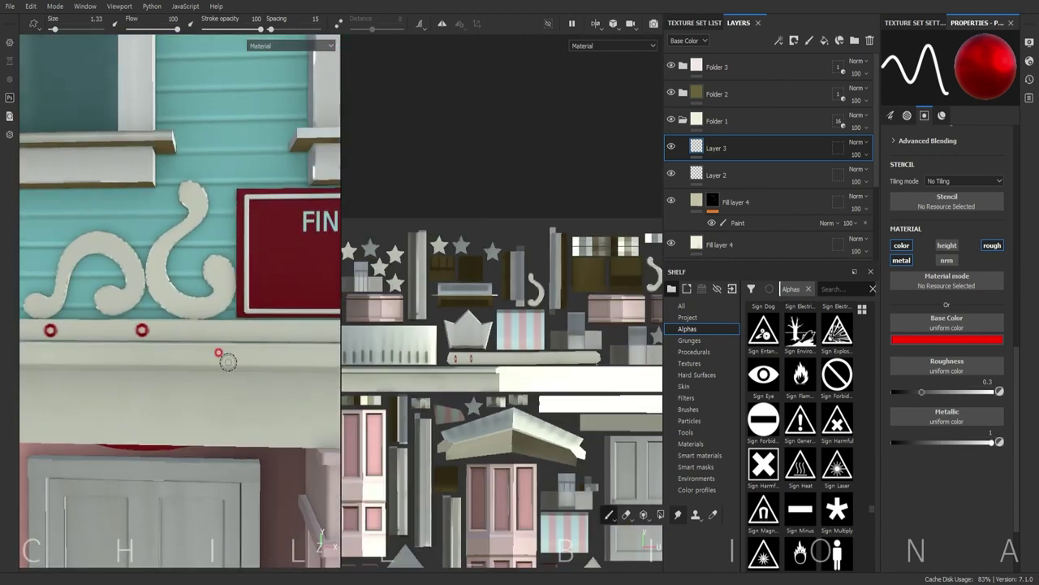
scroll(203, 357, "down", 2)
scroll(207, 353, "down", 2)
Step: Swap the paint colour and dot bulbs along the ledge under the sign
middle_click_drag(208, 353, 148, 351)
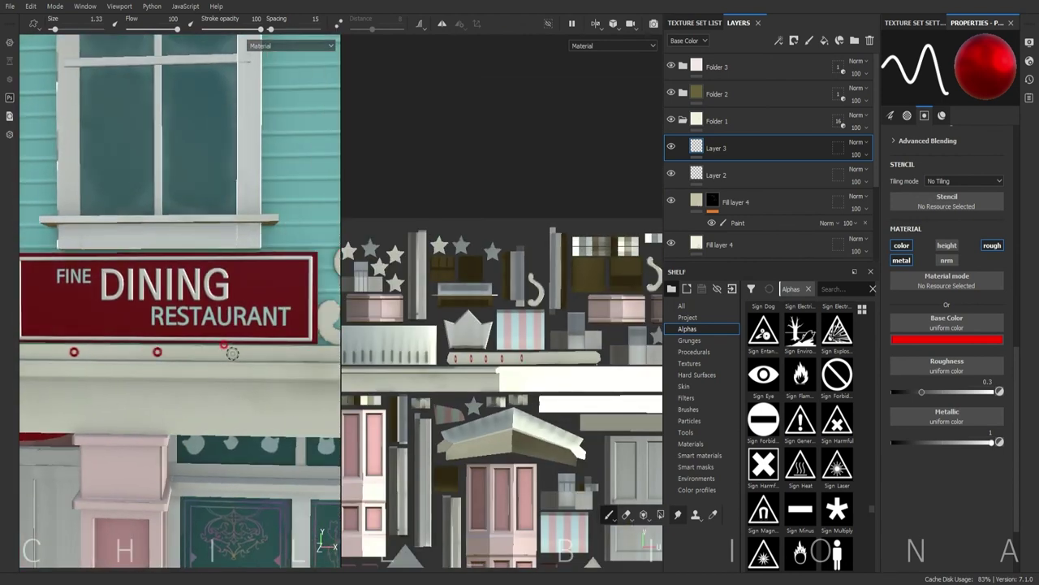
scroll(221, 351, "down", 3)
scroll(221, 350, "up", 3)
middle_click_drag(221, 351, 216, 352)
scroll(258, 425, "down", 3)
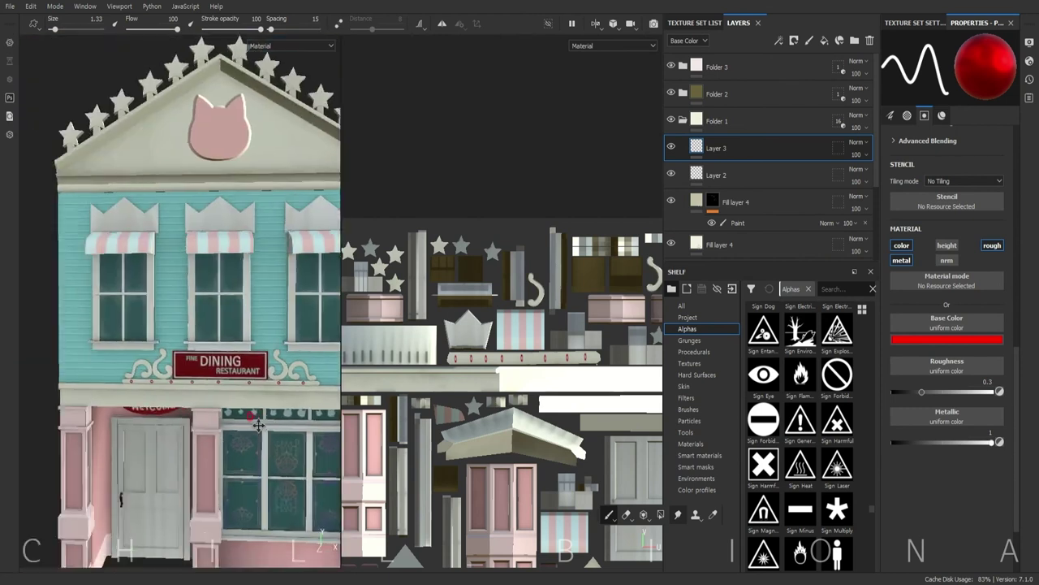
scroll(154, 382, "up", 3)
scroll(142, 341, "up", 2)
key("p")
left_click(134, 305)
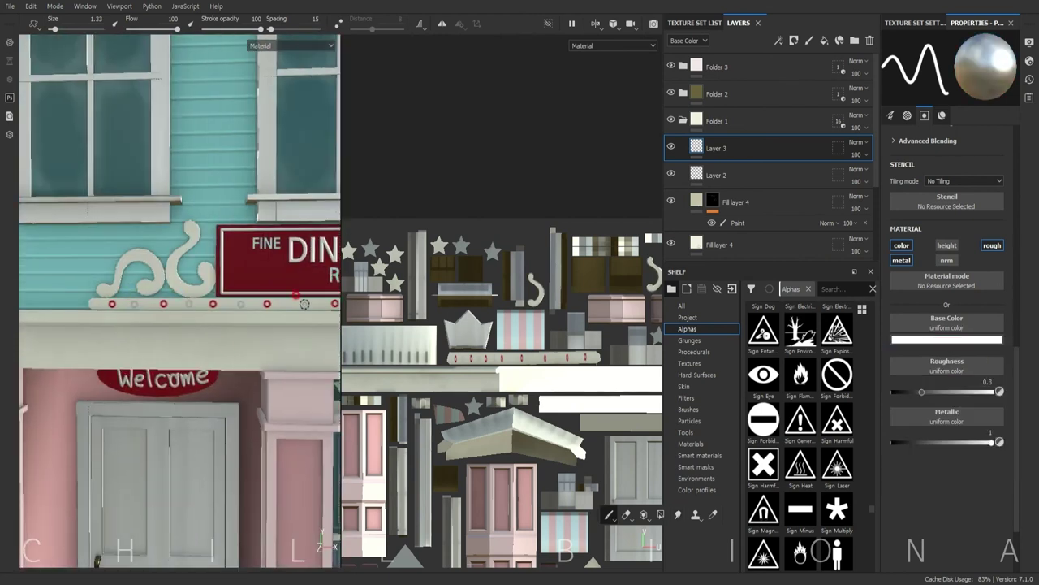
Step: Shrink the brush to bulb size in the 3D-only view and erase a stray dot
scroll(305, 303, "down", 1)
middle_click_drag(305, 304, 190, 311)
key("F2")
scroll(301, 311, "up", 5)
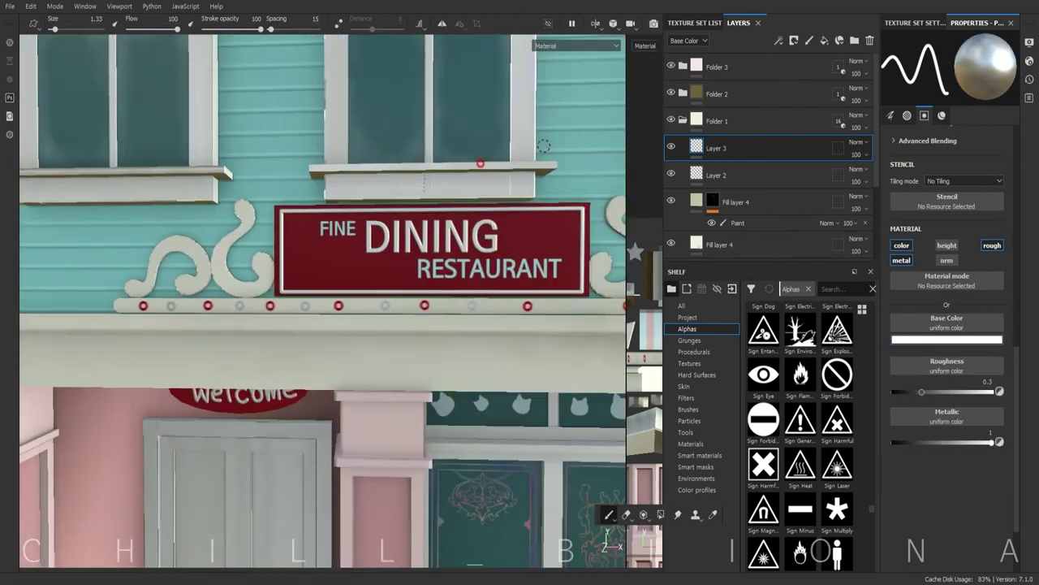
mouse_move(54, 29)
left_mouse_down()
mouse_move(66, 31)
mouse_move(53, 29)
left_mouse_up()
middle_click_drag(325, 230, 462, 363)
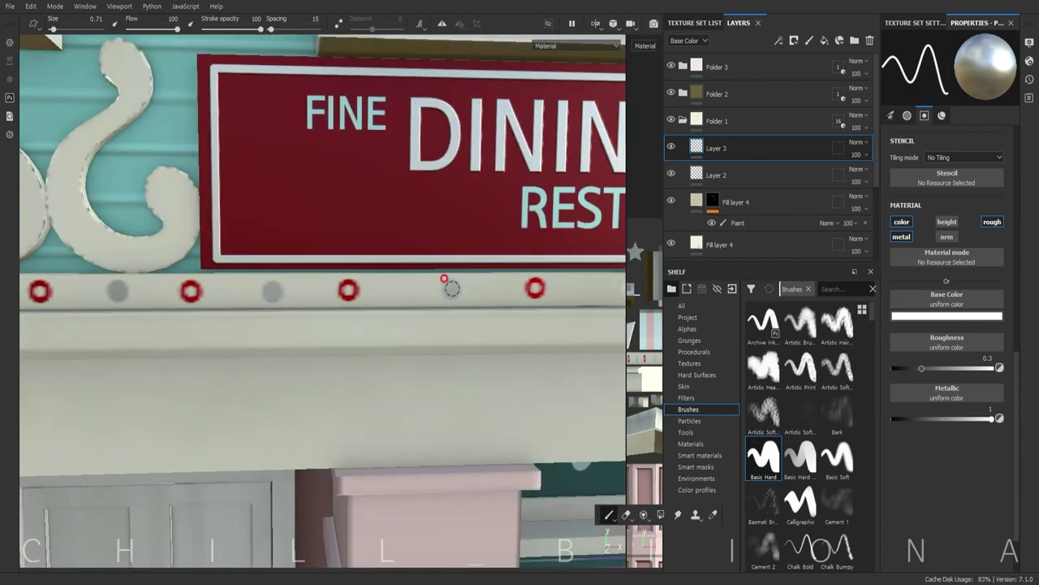
scroll(459, 360, "down", 3)
scroll(423, 457, "up", 2)
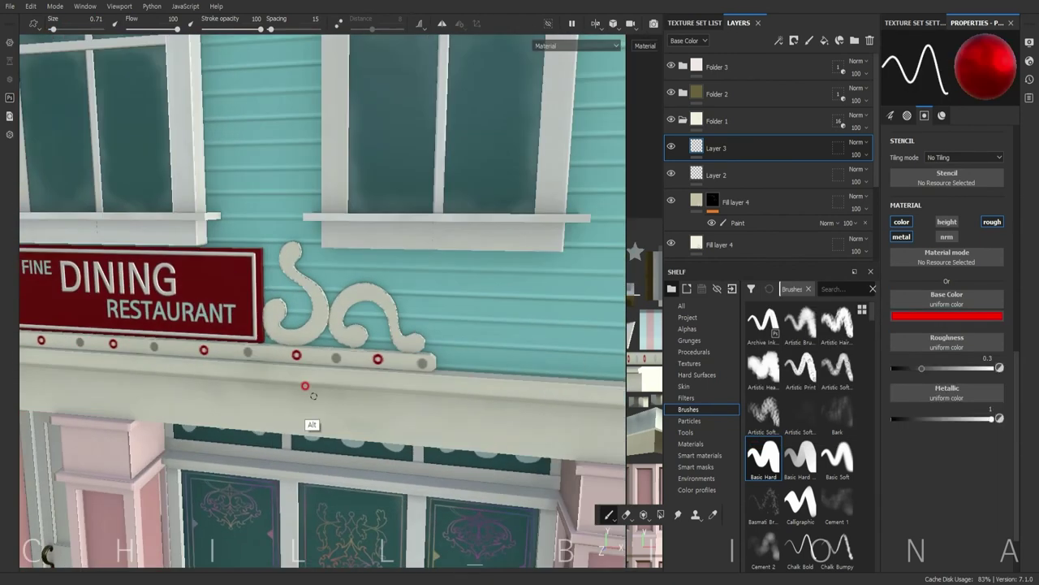
scroll(309, 425, "up", 2)
scroll(259, 385, "up", 2)
scroll(333, 333, "down", 3)
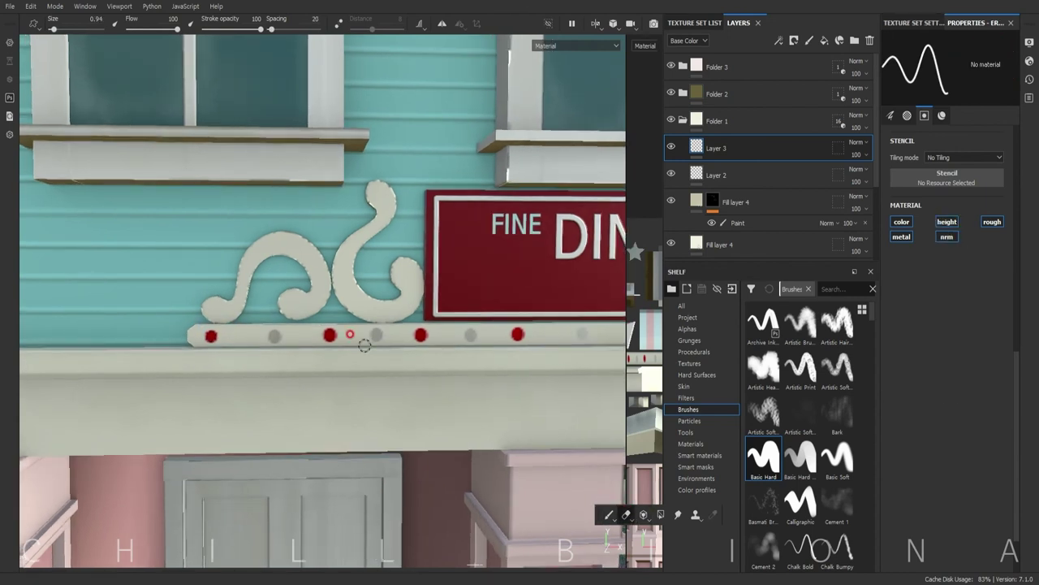
left_click(275, 336)
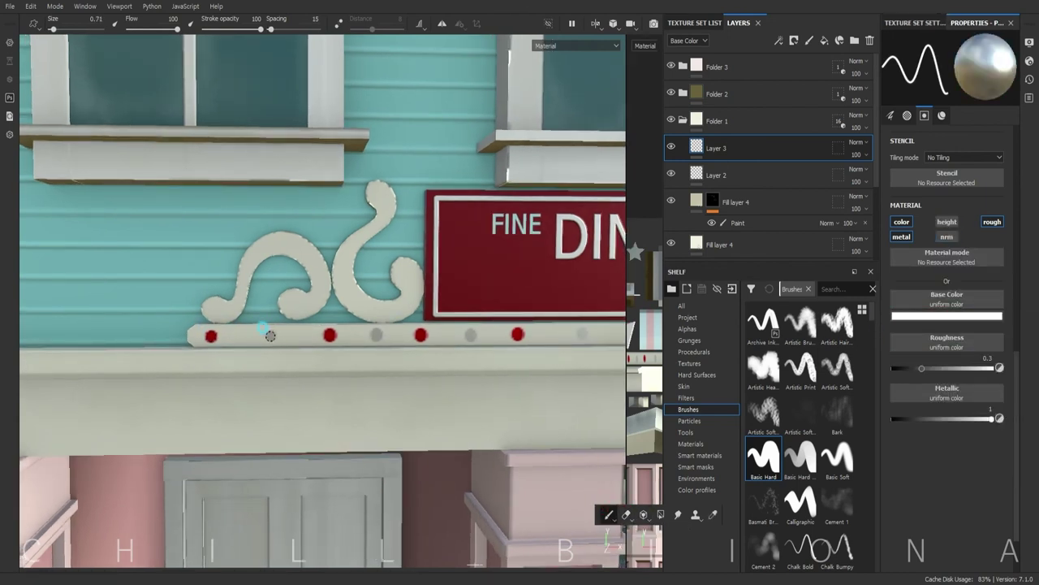
Step: Choose the Shape Border ring alpha for the brush tip
left_click(687, 328)
scroll(804, 422, "down", 5)
scroll(804, 422, "down", 5)
scroll(817, 449, "down", 5)
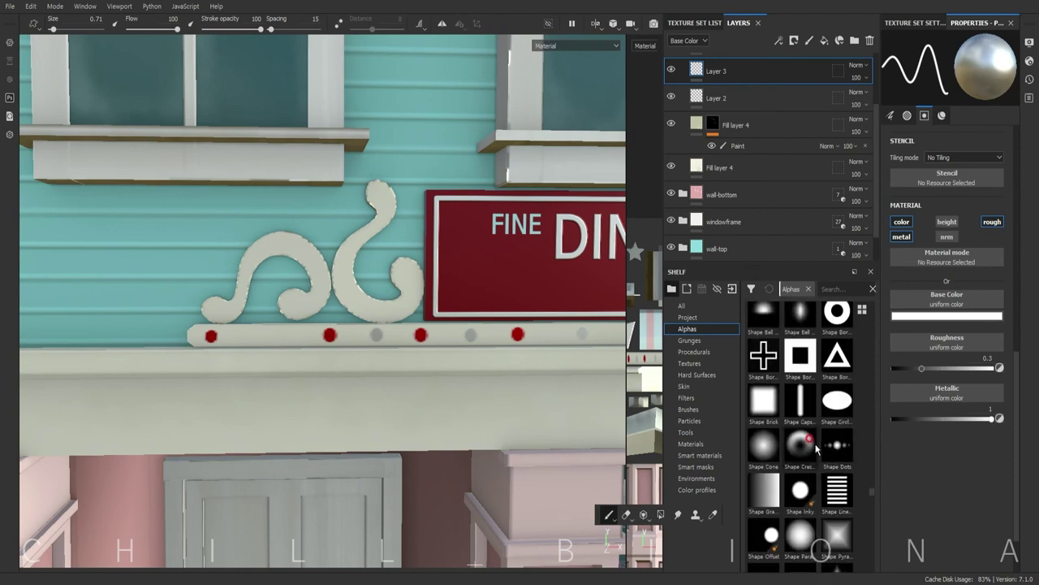
scroll(817, 449, "up", 1)
left_click(837, 323)
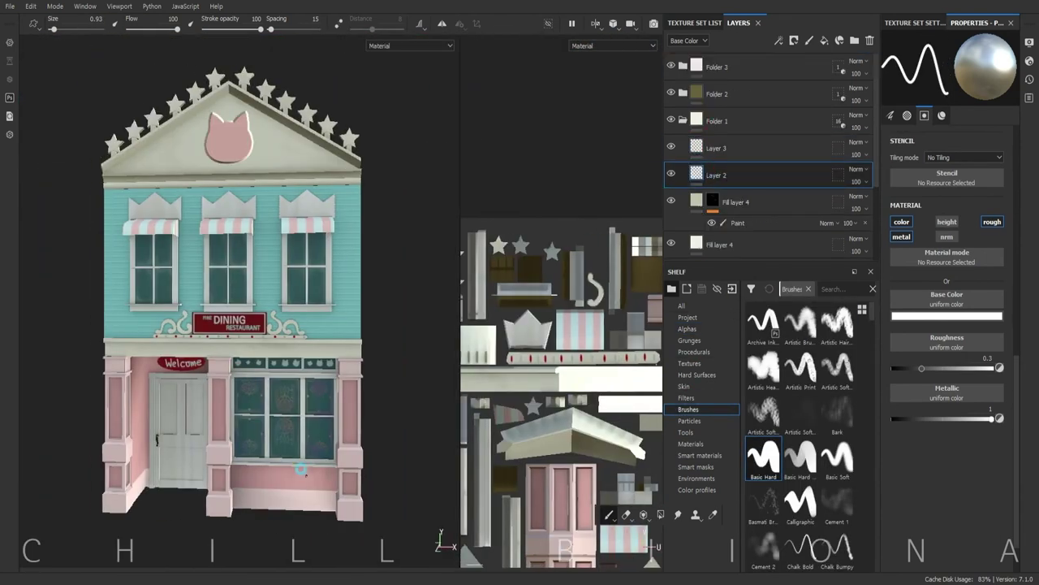
Step: Rename Layer 2 to CATFACE
double_click(716, 174)
type("CATFACE")
key("Return")
Step: Enlarge the brush and orbit to the pillar to stamp the cream cat-face ornament
scroll(731, 171, "down", 2)
left_click(677, 167)
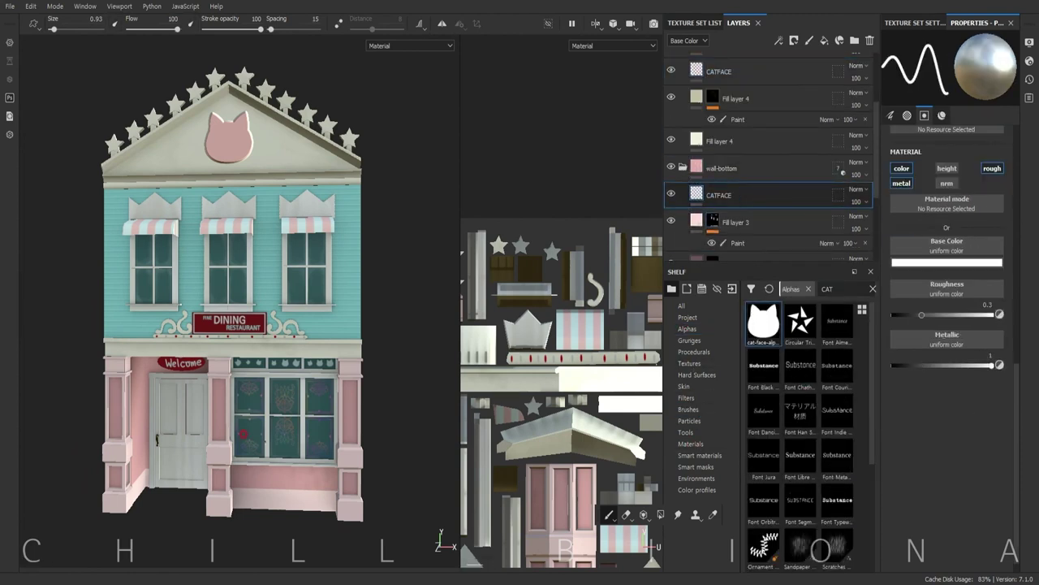
key("bracketright")
scroll(242, 435, "up", 3)
scroll(163, 429, "up", 3)
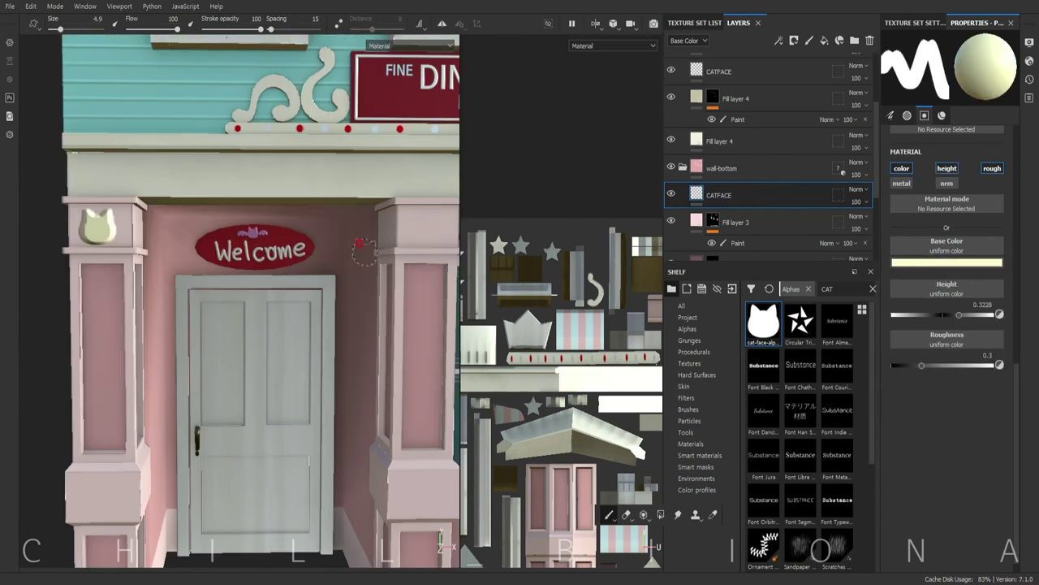
scroll(363, 252, "down", 3)
mouse_move(364, 252)
left_mouse_down("alt")
mouse_move(325, 268)
mouse_move(300, 325)
left_mouse_up("alt")
Step: Zoom around the Iray-rendered storefront in the grassy outdoor panorama
scroll(290, 341, "up", 3)
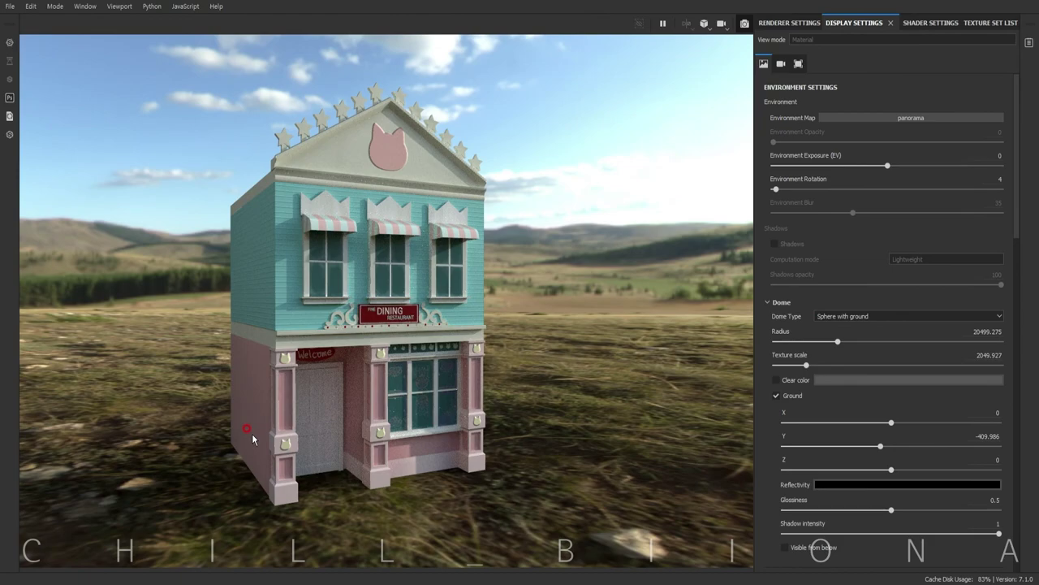
scroll(528, 414, "down", 2)
scroll(528, 415, "up", 5)
scroll(597, 460, "up", 1)
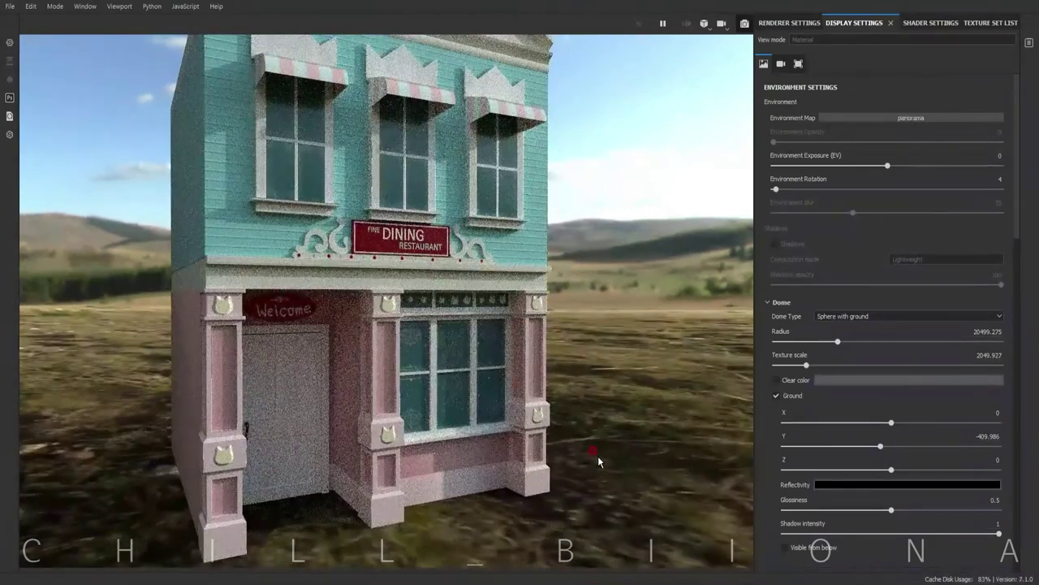